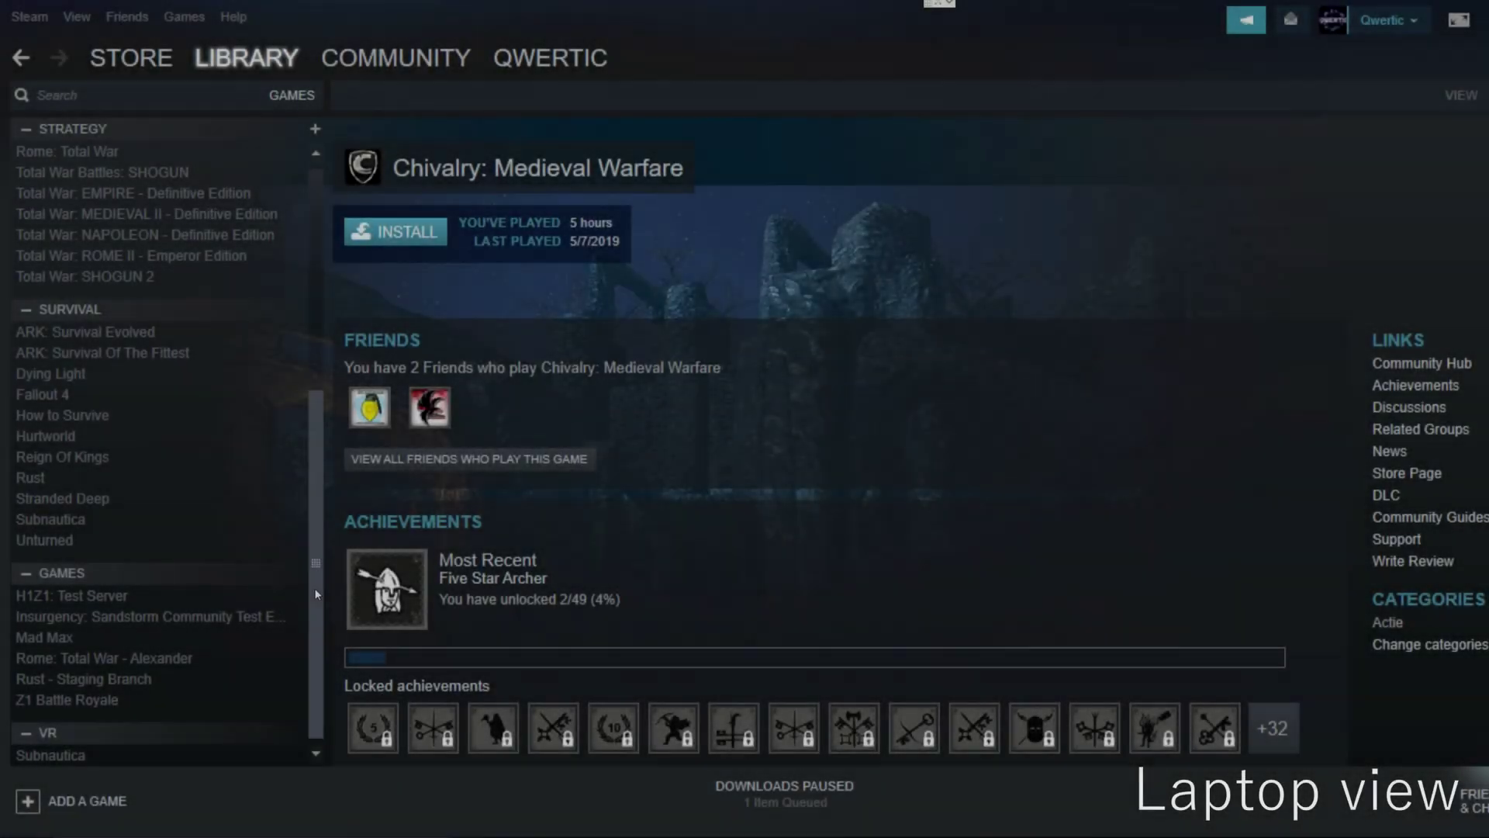
{"action": "left_click_drag", "start_coordinate": [310, 574], "coordinate": [345, 318]}
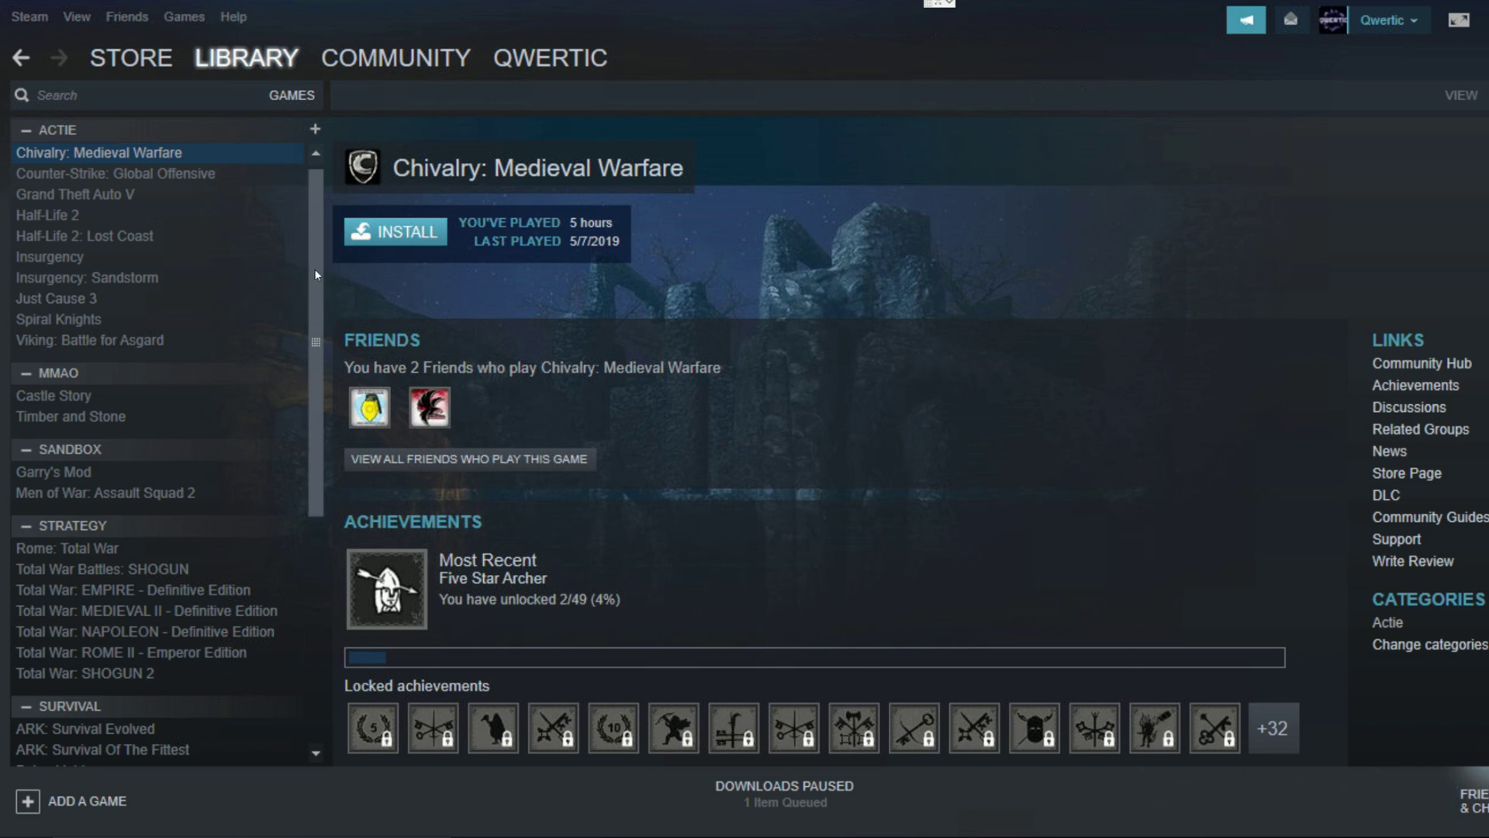
{"action": "left_click_drag", "start_coordinate": [1132, 23], "coordinate": [891, 66]}
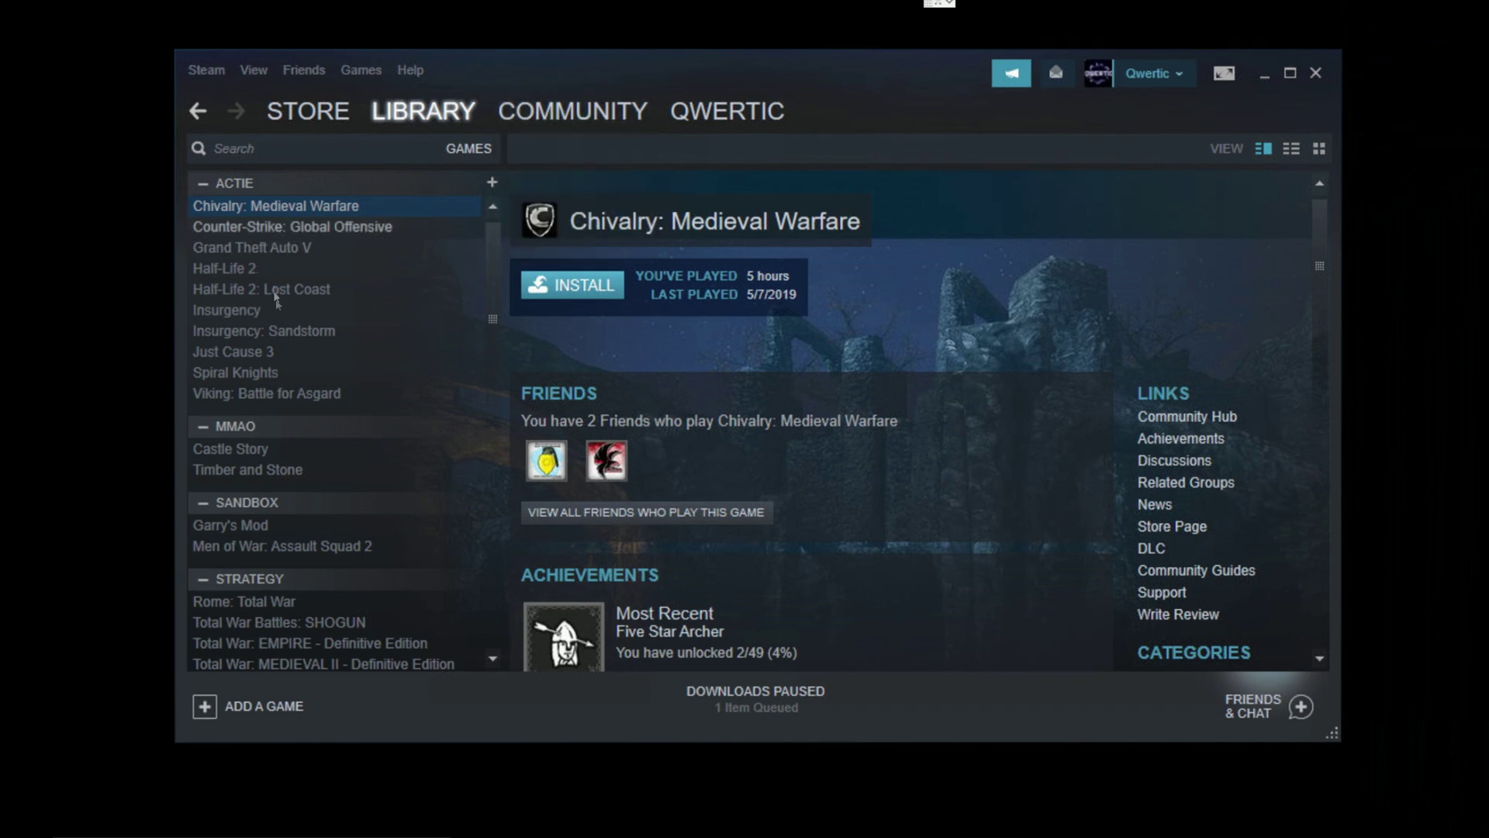
{"action": "scroll", "coordinate": [287, 492], "scroll_direction": "down", "scroll_amount": 5}
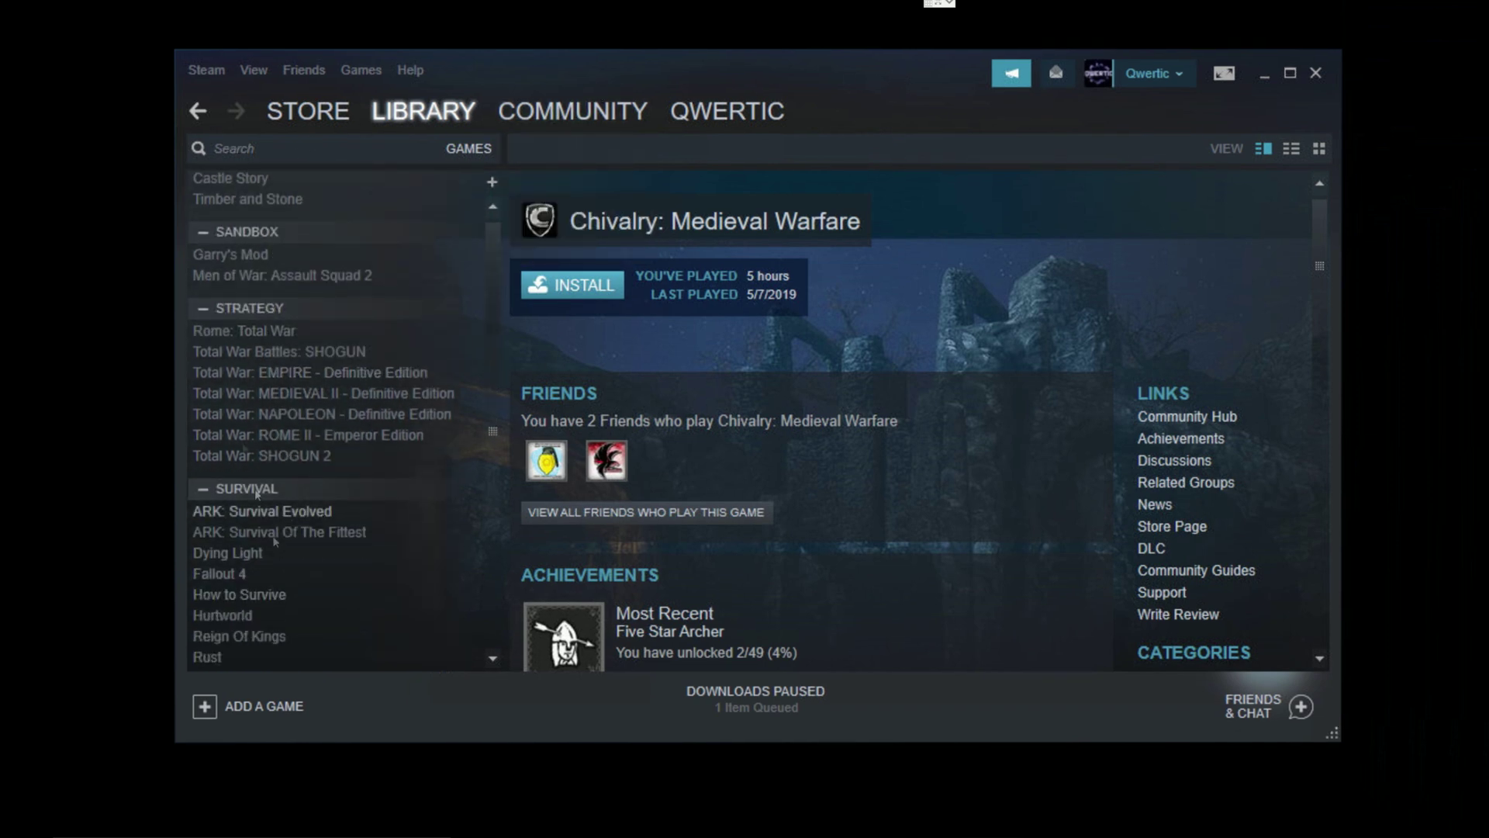
{"action": "left_click_drag", "start_coordinate": [500, 445], "coordinate": [248, 101]}
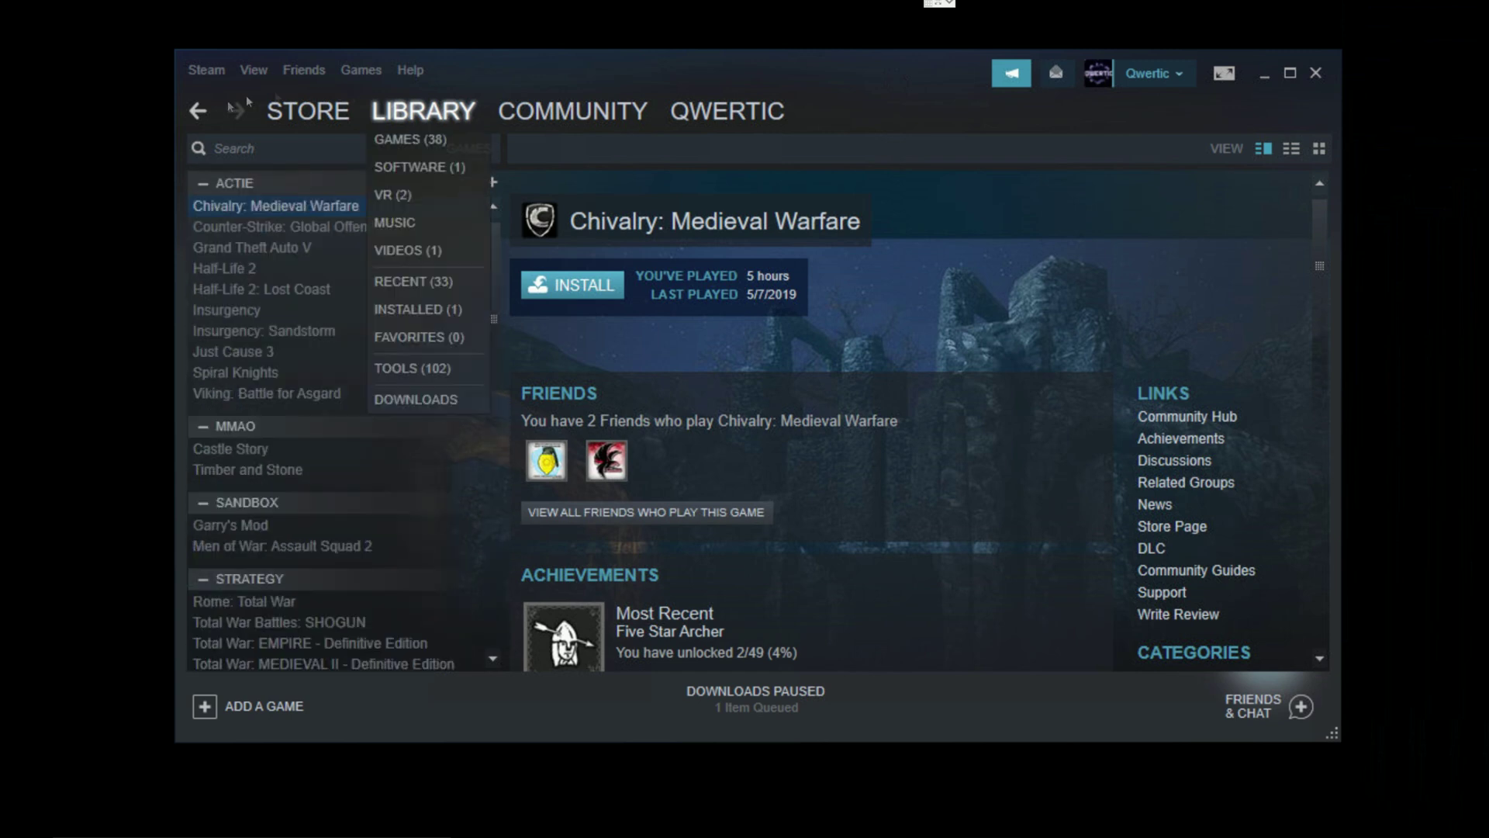
Step: Open the Steam settings, go to the Downloads page and open the Steam library folders
{"action": "left_click", "coordinate": [207, 69]}
{"action": "left_click", "coordinate": [215, 211]}
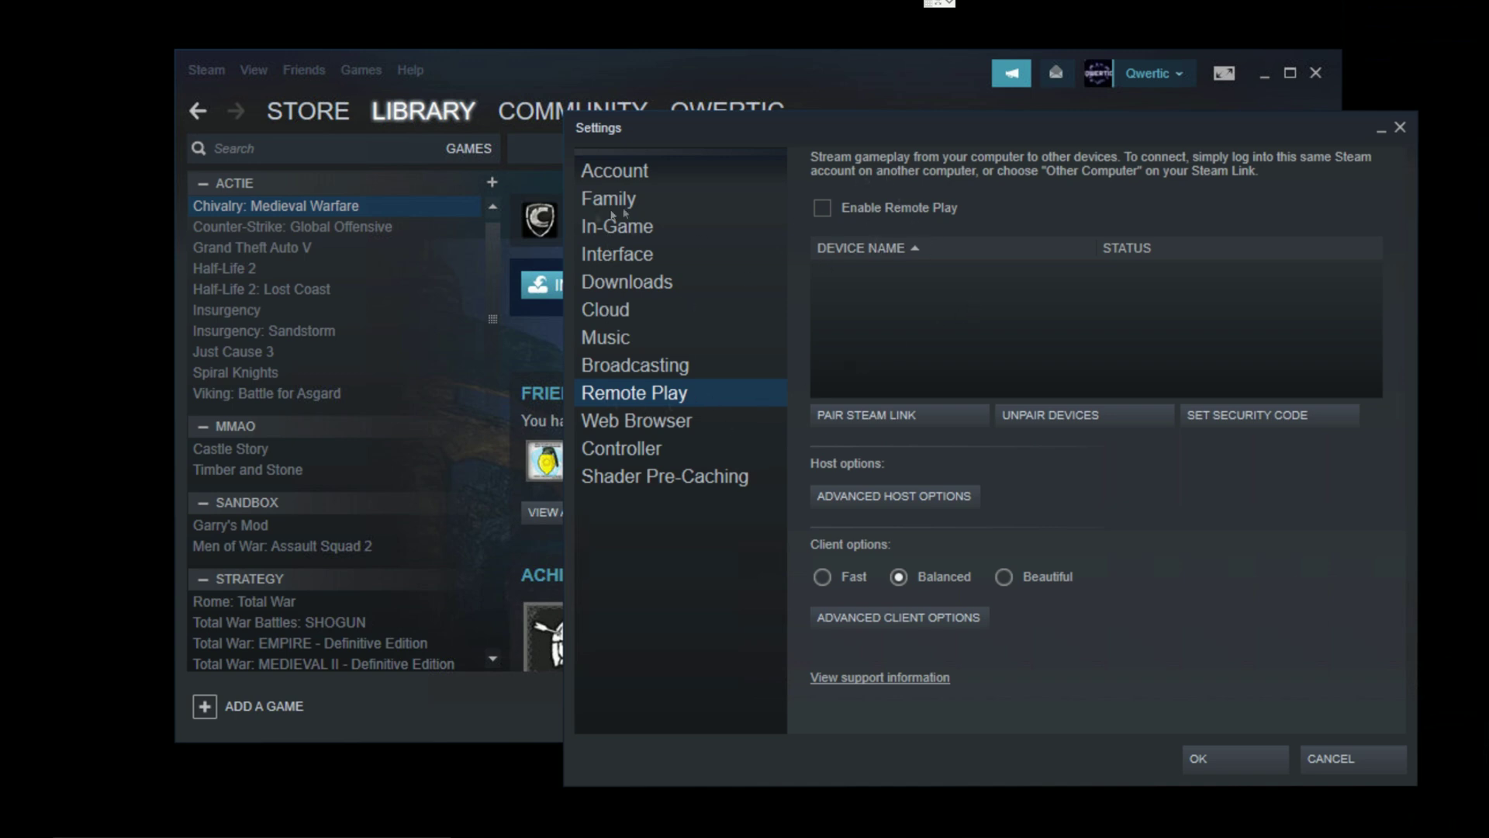
{"action": "left_click", "coordinate": [621, 226]}
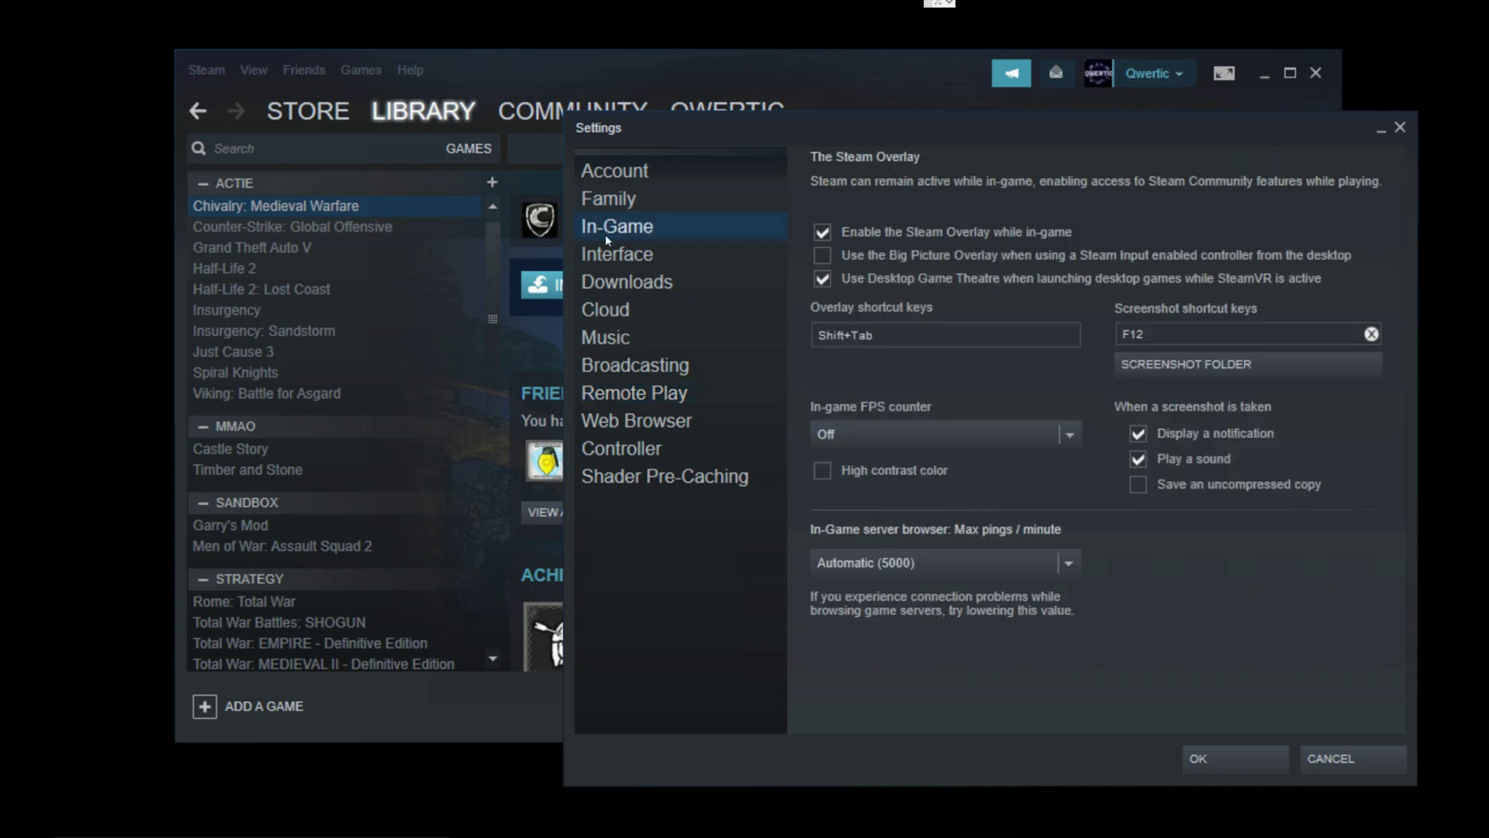
{"action": "left_click", "coordinate": [630, 283]}
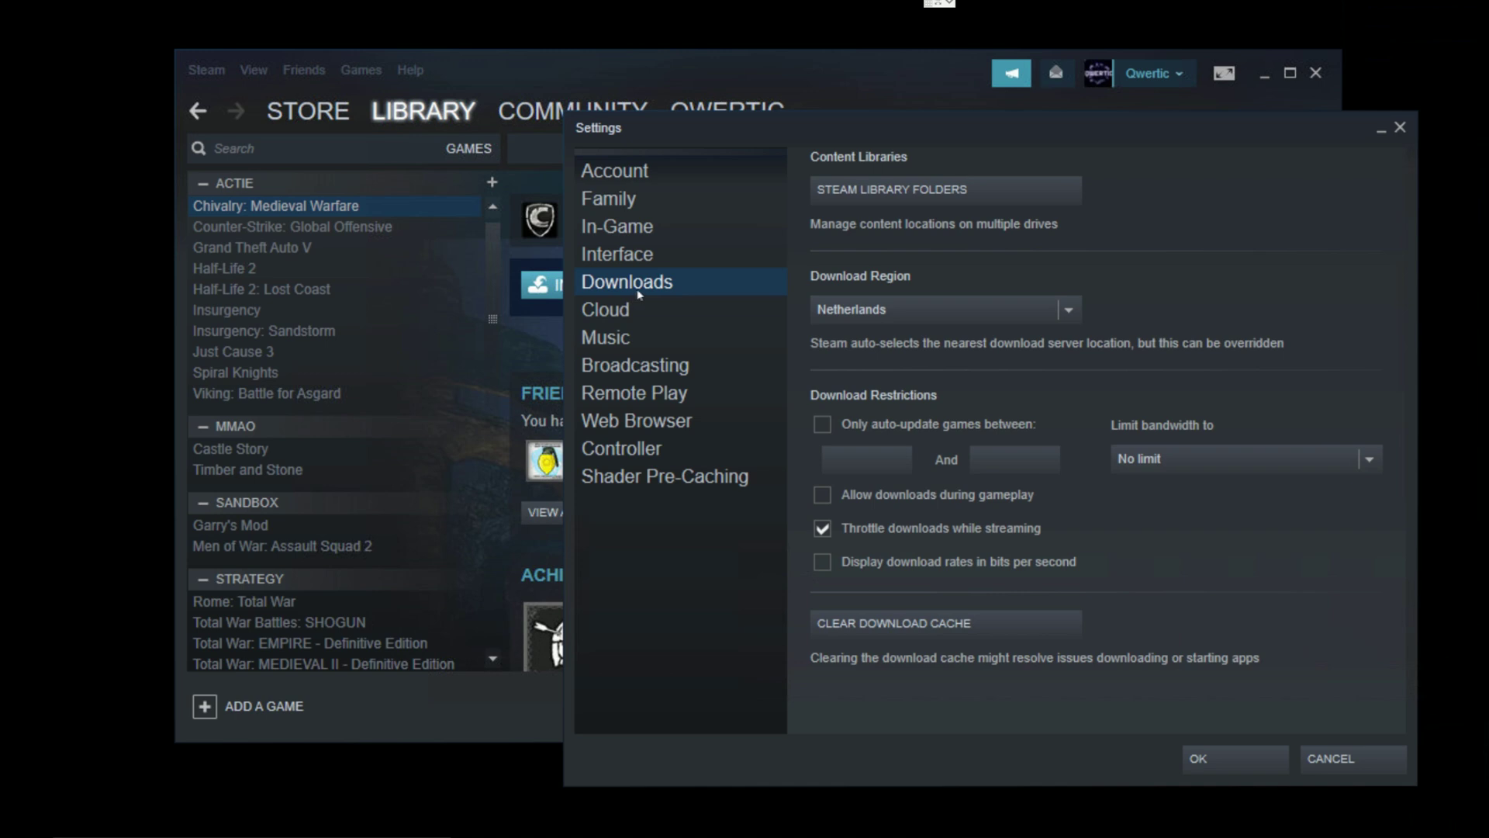
{"action": "left_click", "coordinate": [885, 195]}
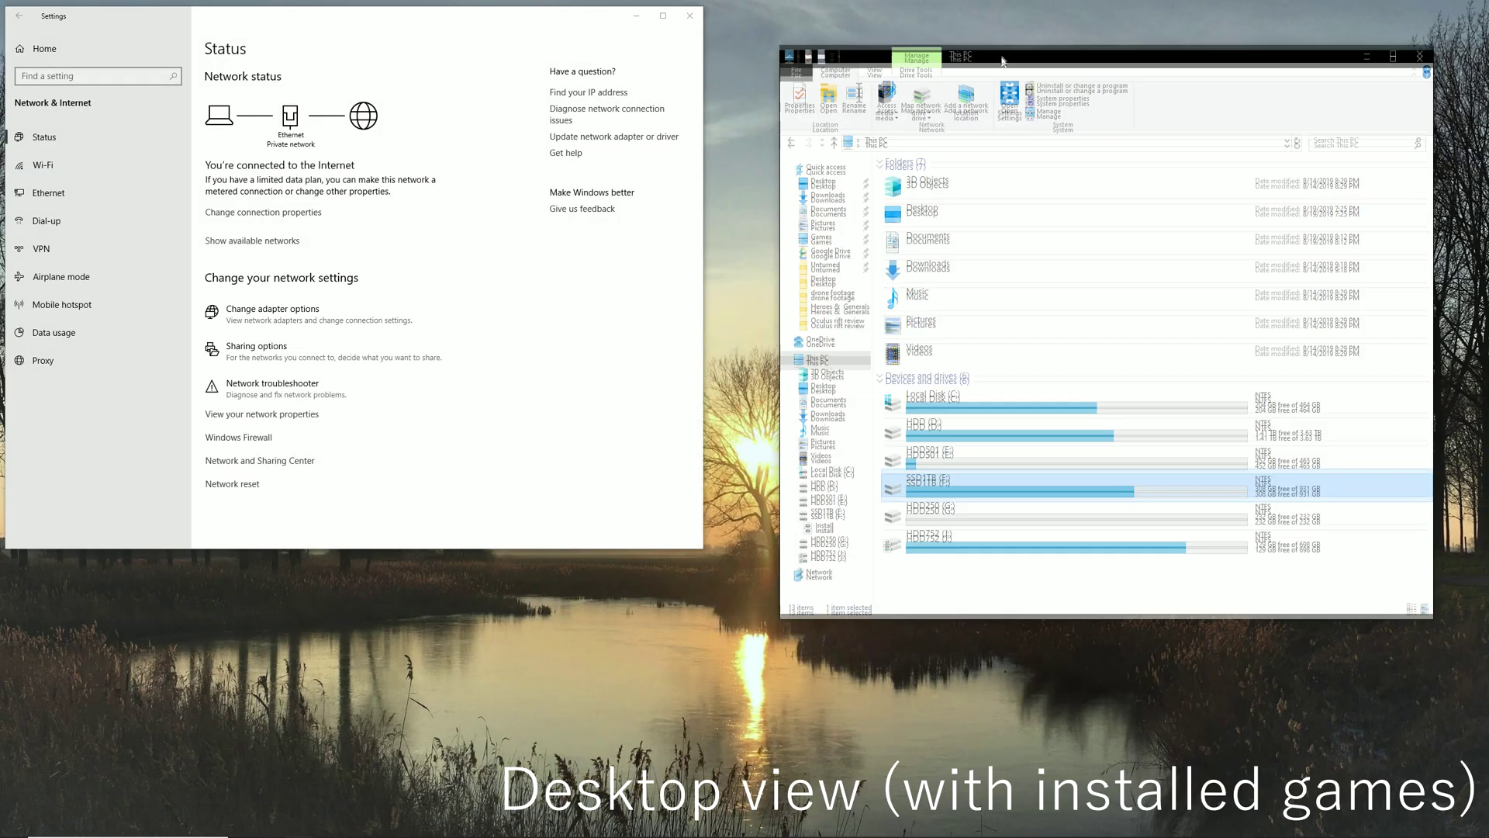
Step: Switch to the Steam settings on the desktop PC and open the library folders list, placed clear of the drives list
{"action": "left_click_drag", "start_coordinate": [989, 79], "coordinate": [976, 49]}
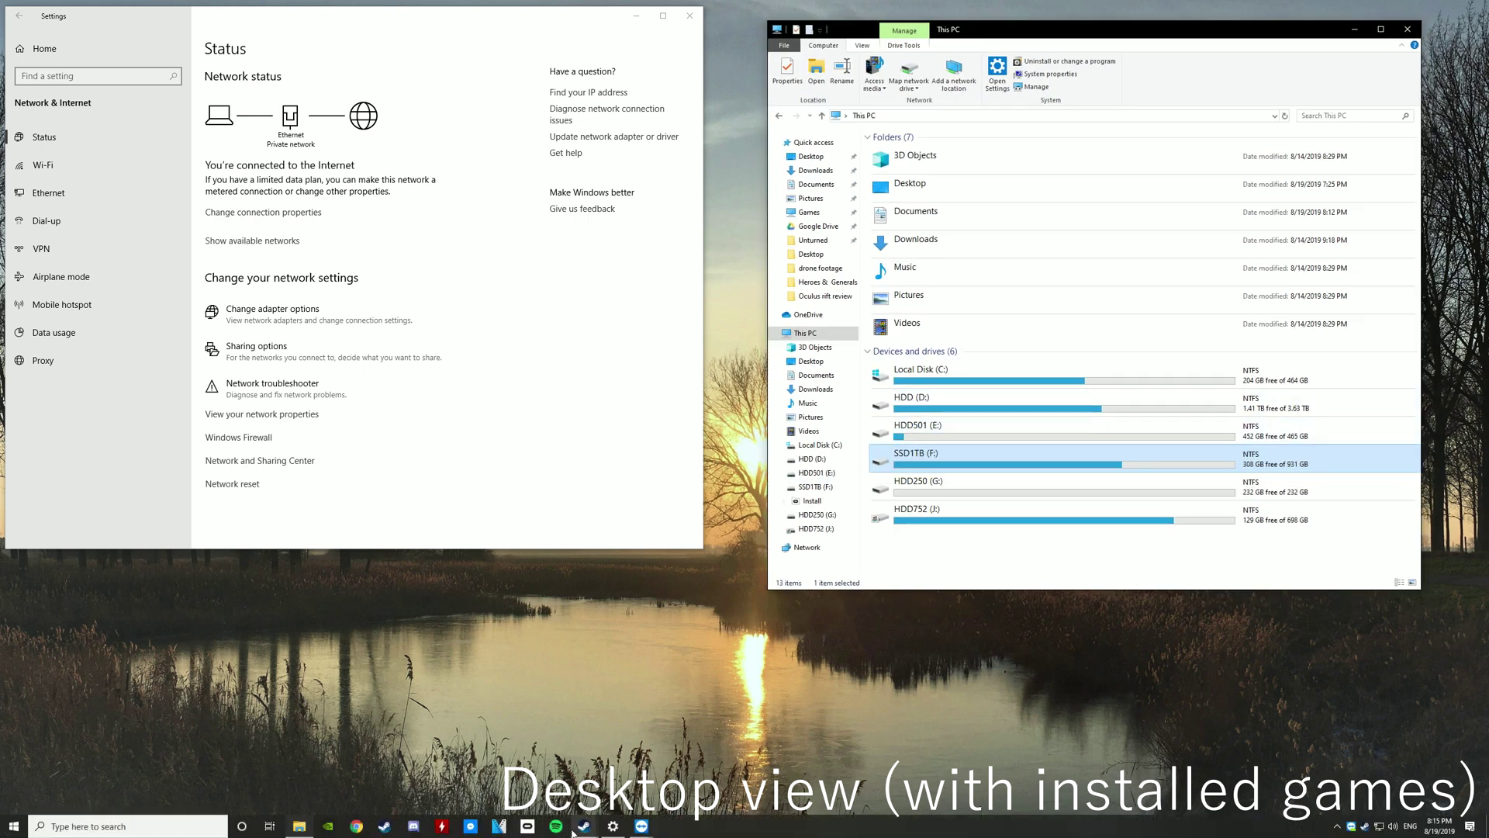
{"action": "left_click", "coordinate": [584, 827]}
{"action": "left_click", "coordinate": [629, 768]}
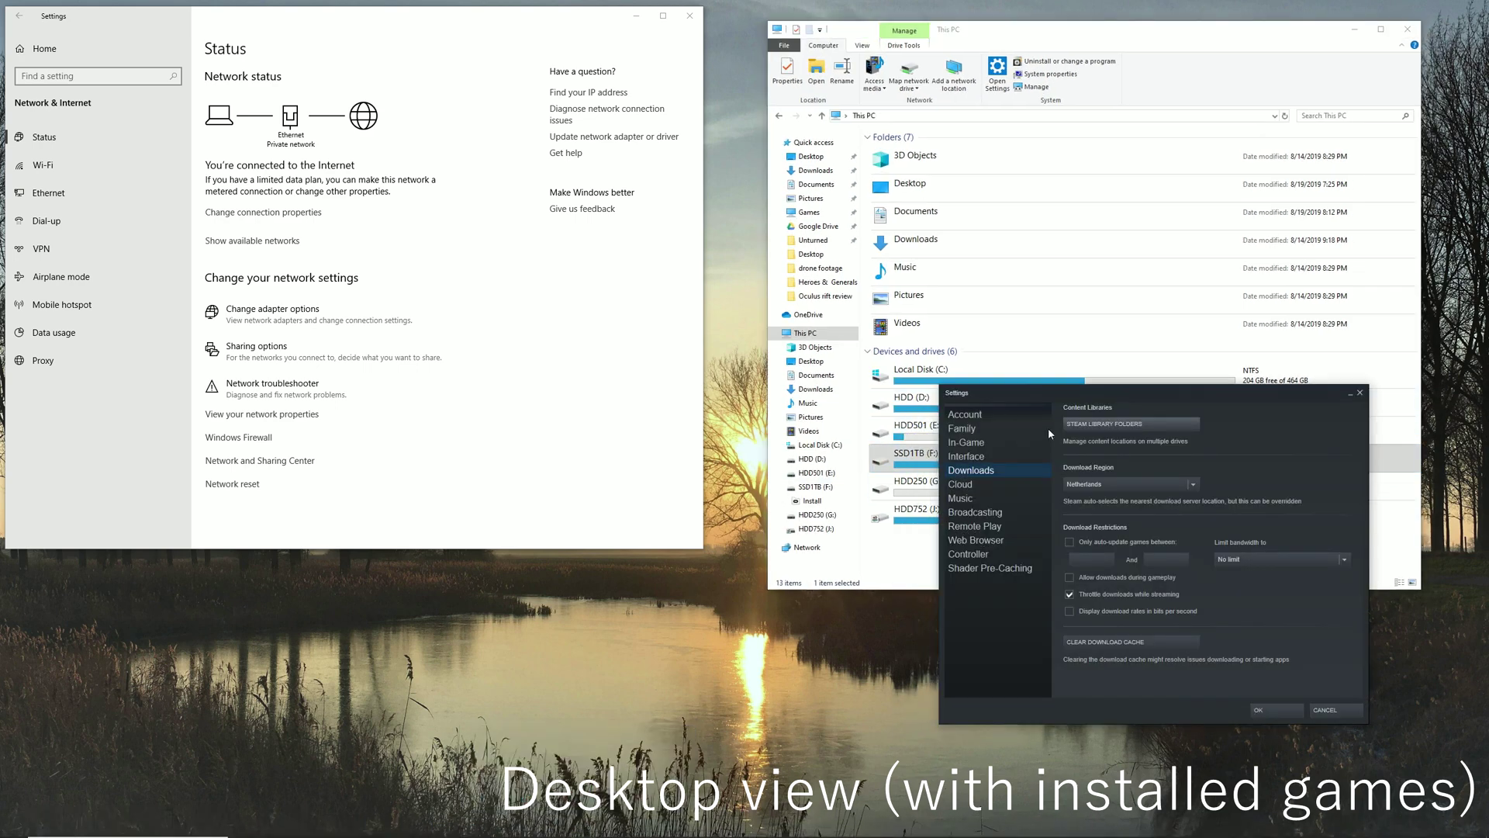
{"action": "left_click", "coordinate": [1132, 425]}
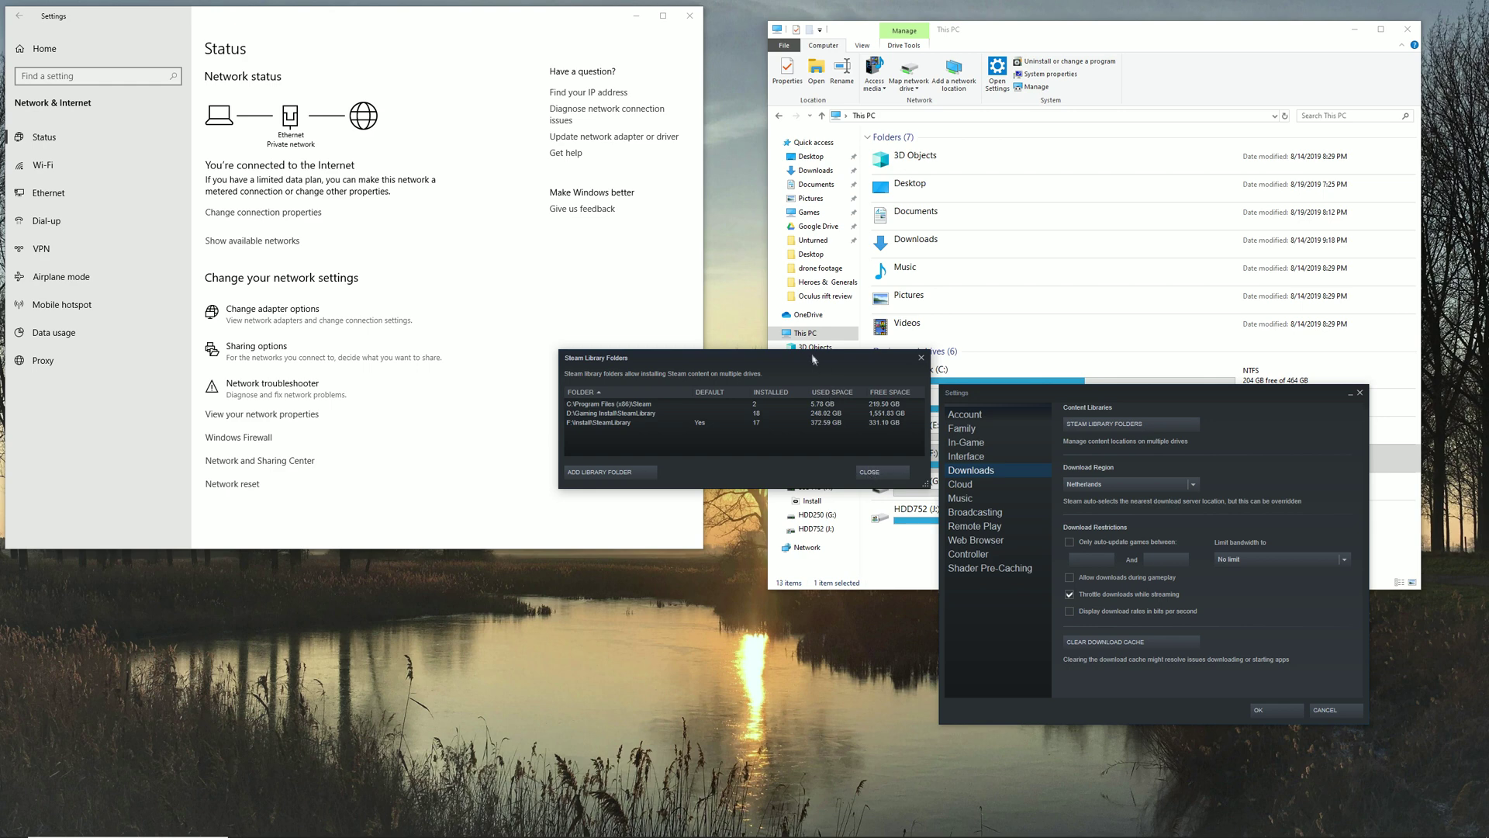
{"action": "left_click_drag", "start_coordinate": [698, 357], "coordinate": [334, 548]}
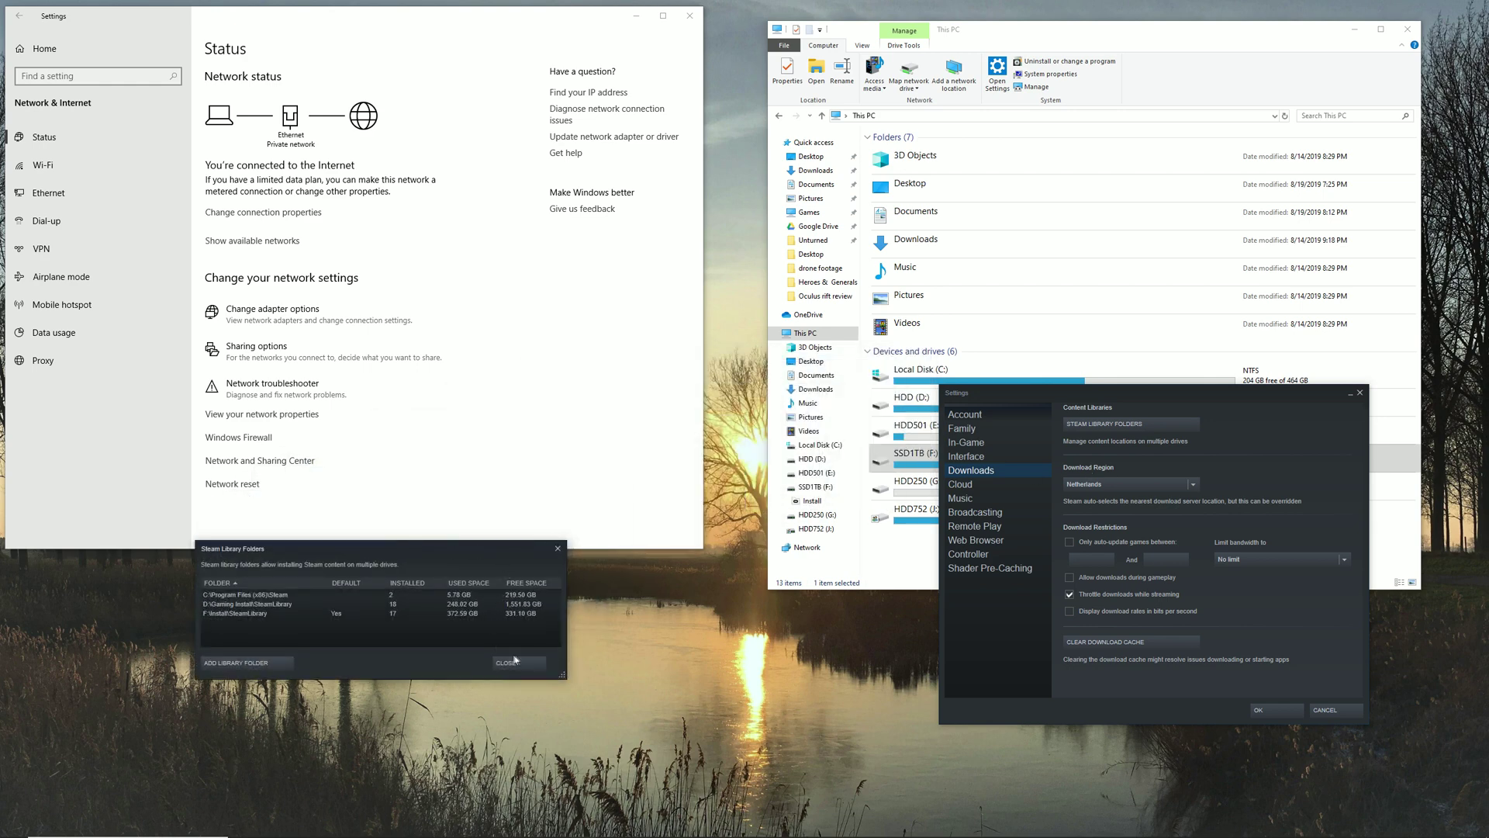
Step: Compare the library folders with the drives in File Explorer and close both Steam dialogs
{"action": "left_click", "coordinate": [1047, 373]}
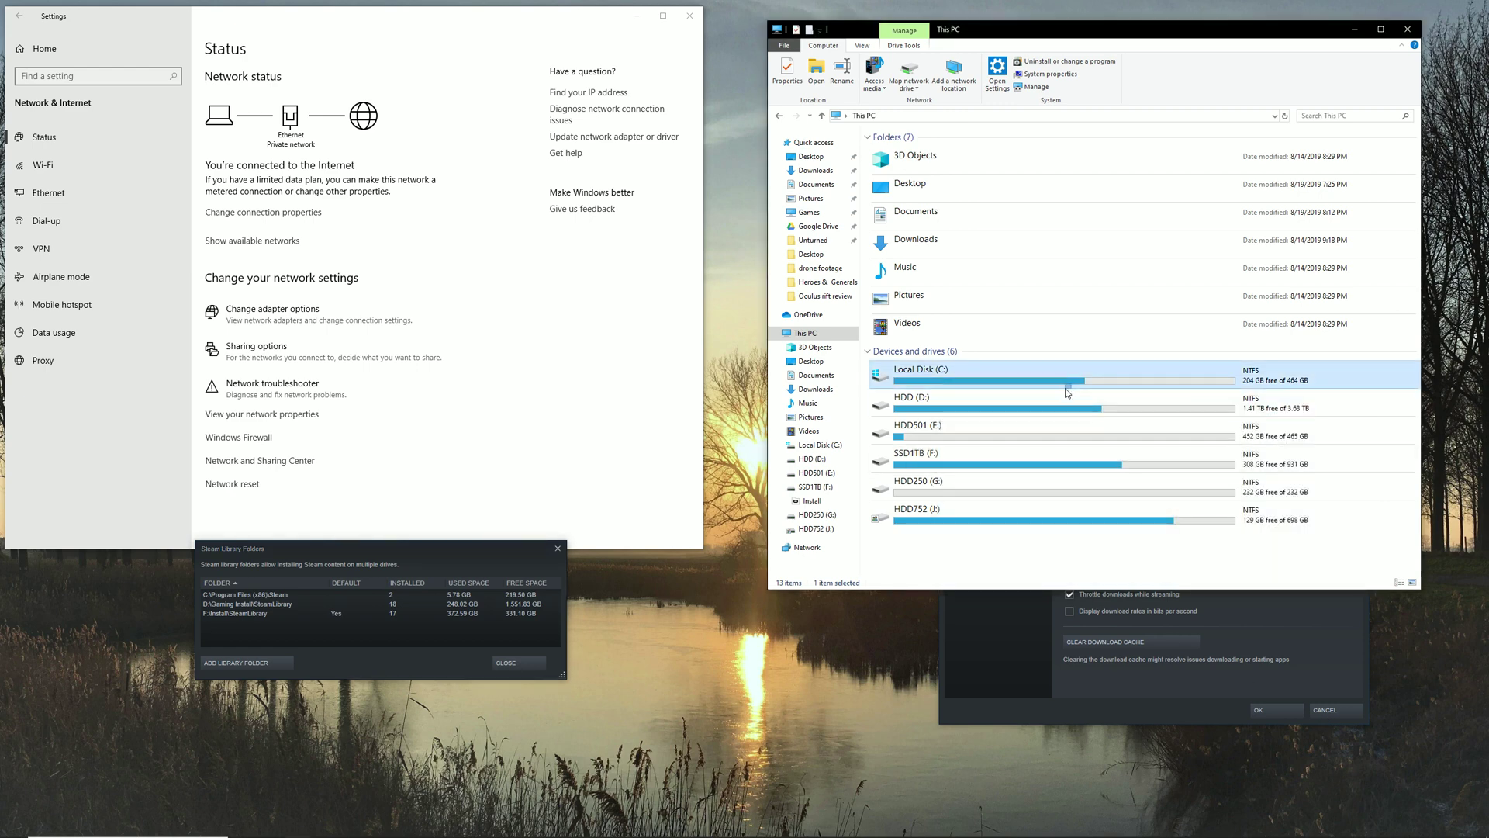
{"action": "left_click", "coordinate": [979, 668]}
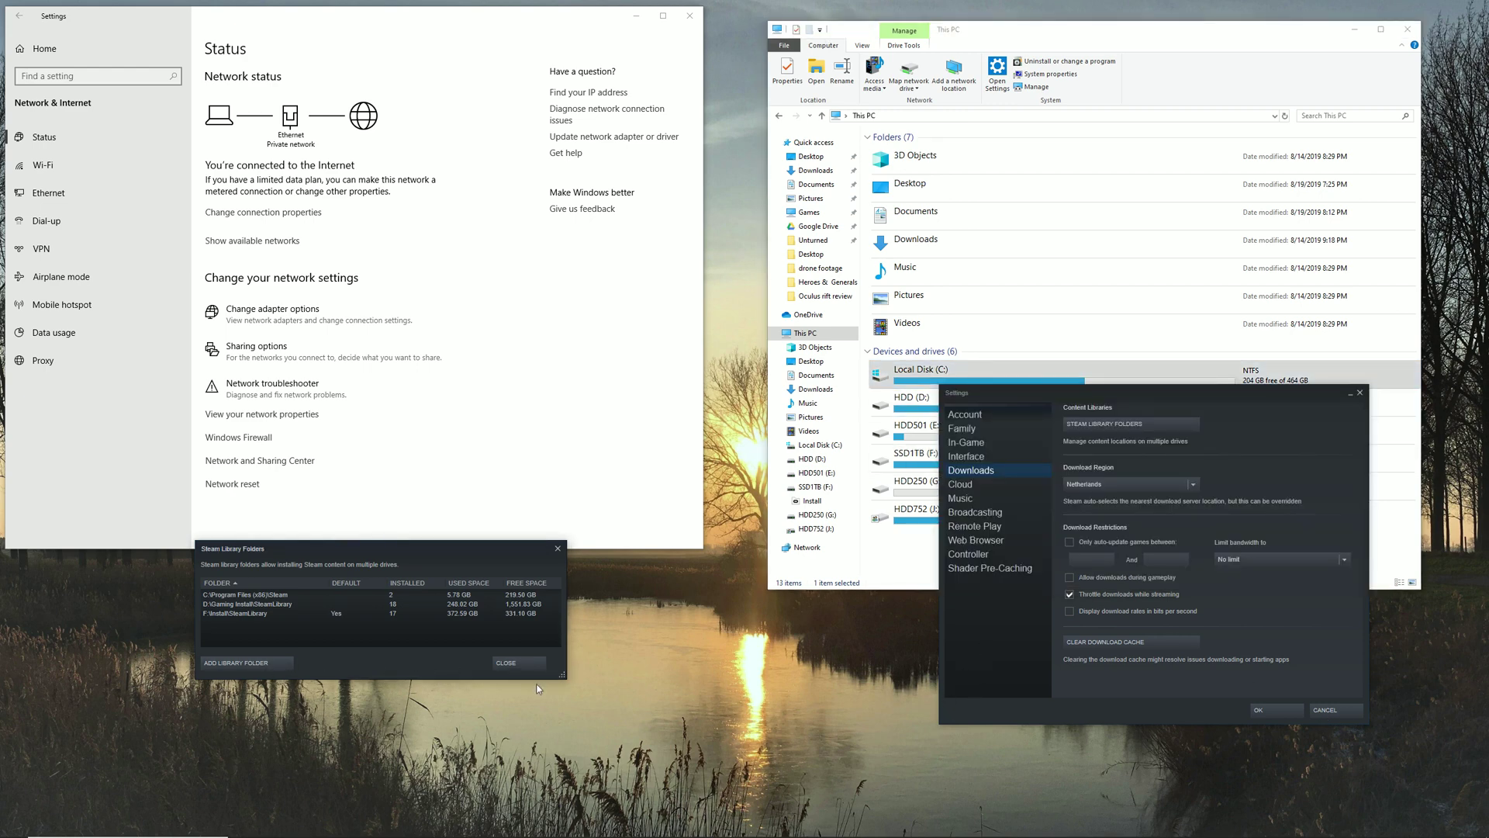
{"action": "left_click", "coordinate": [519, 662]}
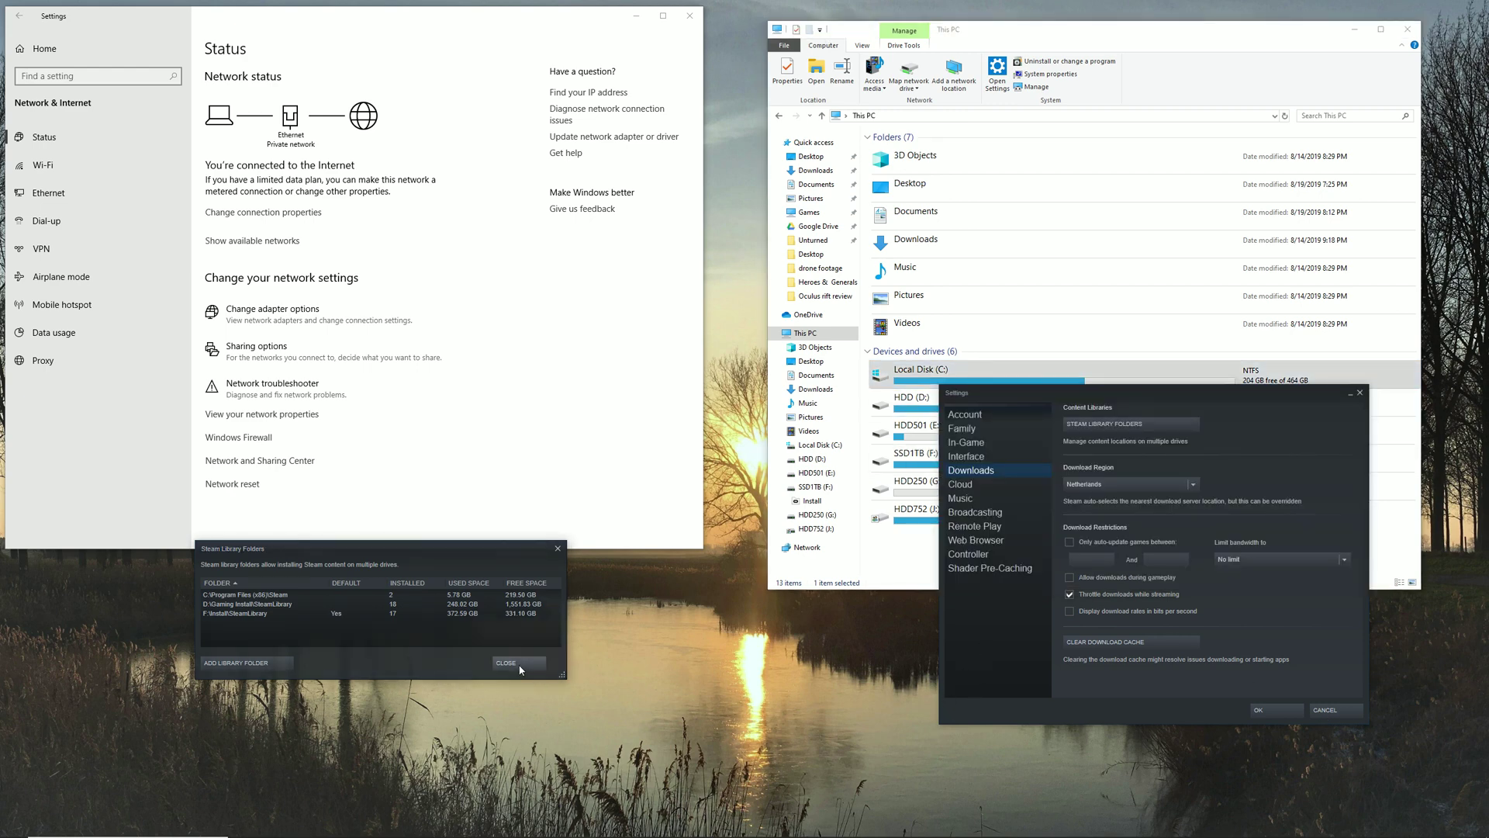
{"action": "left_click", "coordinate": [1273, 711]}
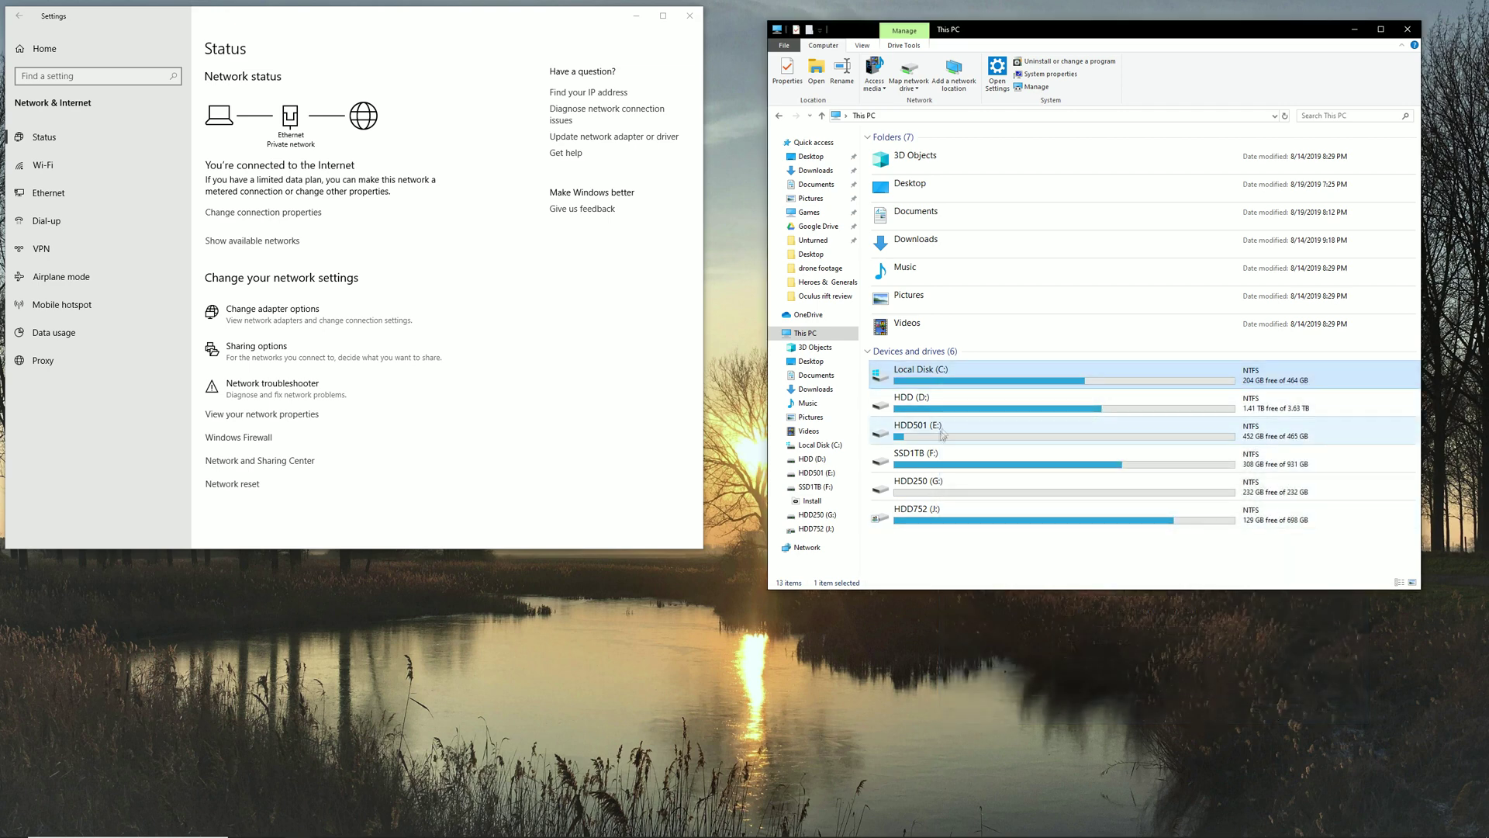
Step: Open the installed games folder on SSD1TB (F:) at Install > SteamLibrary > steamapps > common
{"action": "left_click", "coordinate": [922, 462]}
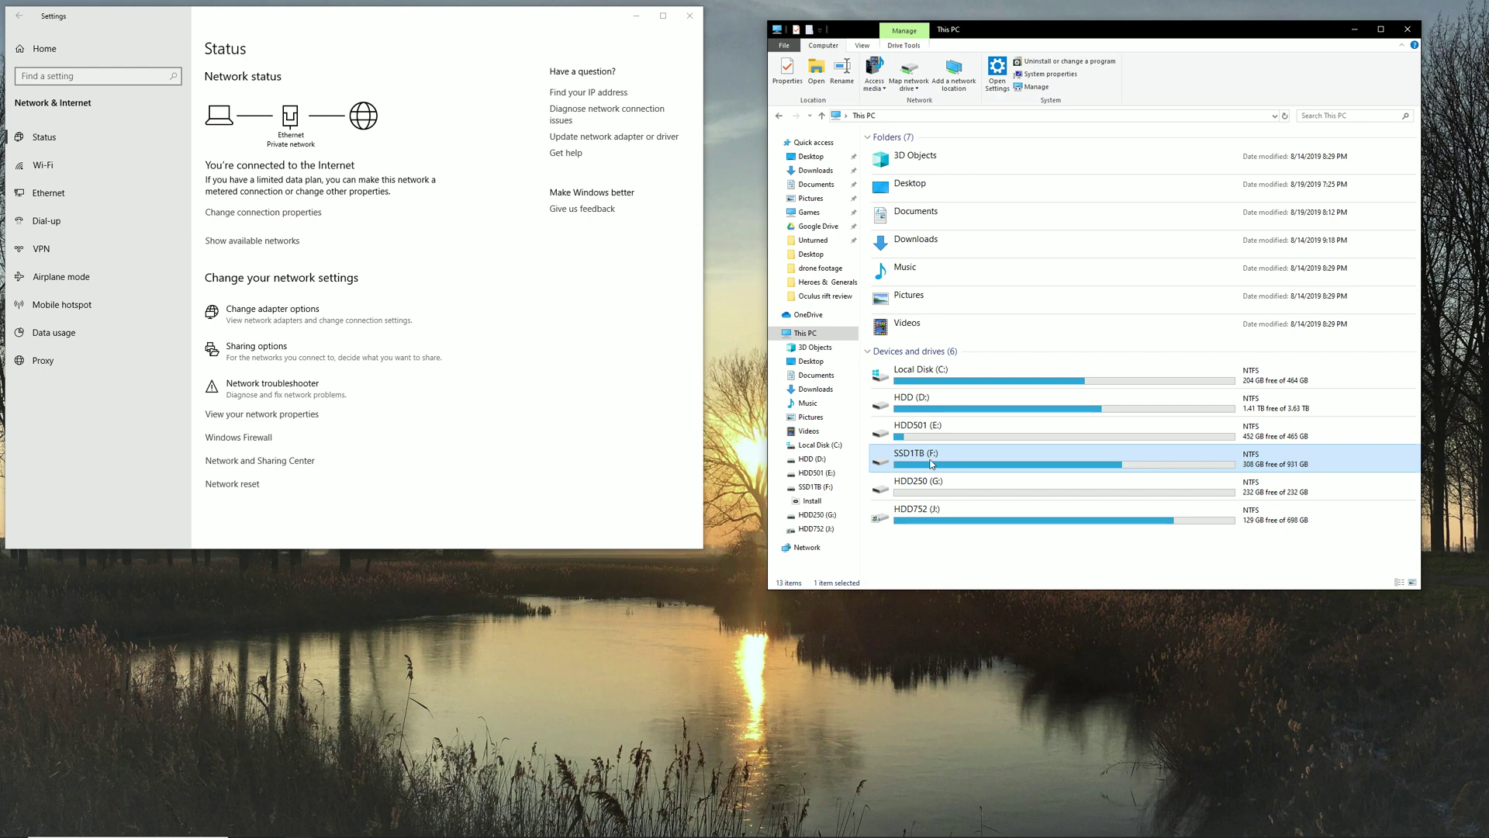
{"action": "key", "text": "F2"}
{"action": "left_click", "coordinate": [967, 464]}
{"action": "double_click", "coordinate": [967, 464]}
{"action": "double_click", "coordinate": [931, 152]}
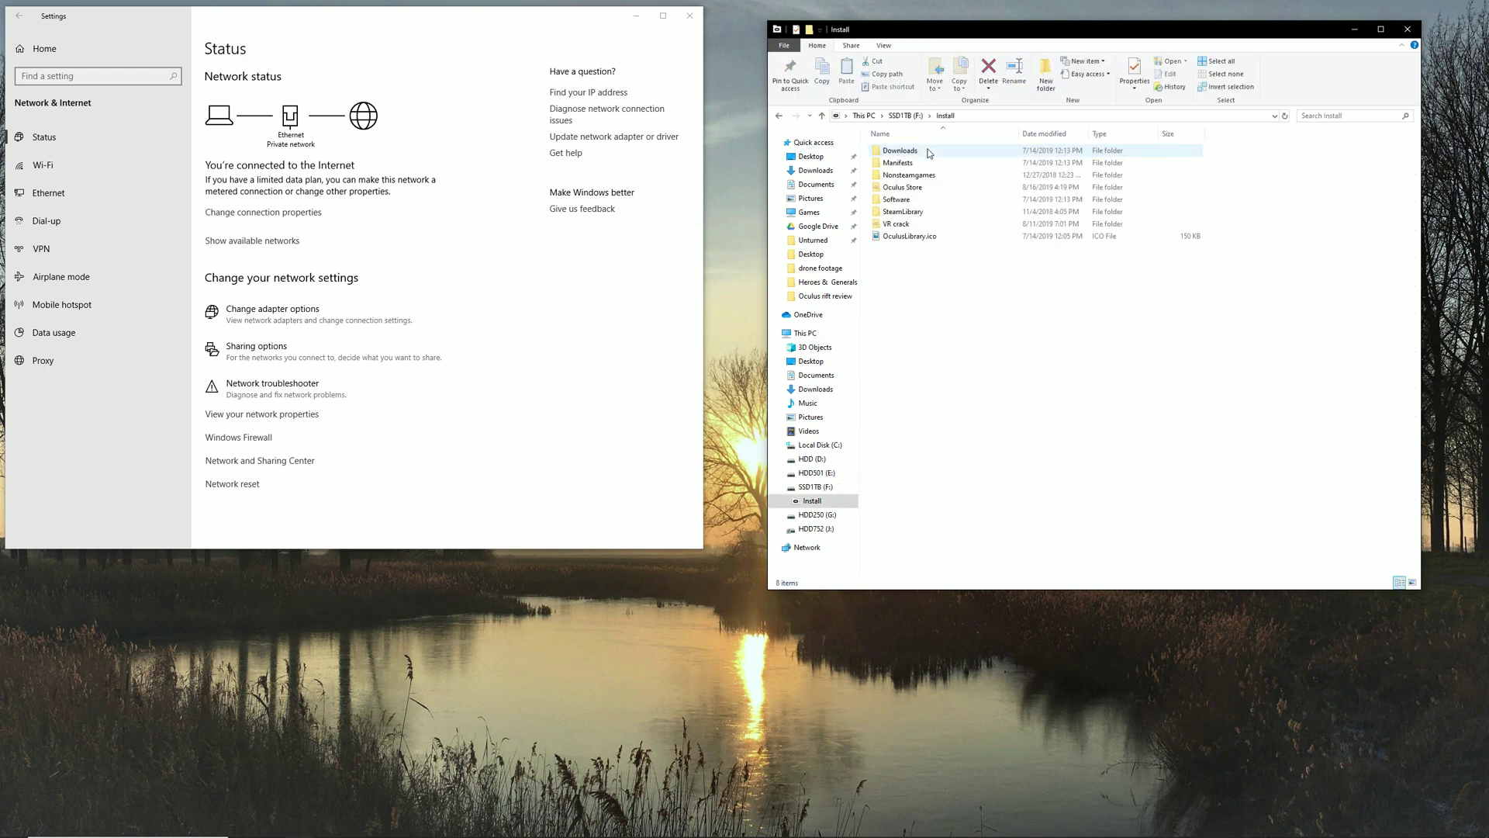
{"action": "double_click", "coordinate": [905, 217]}
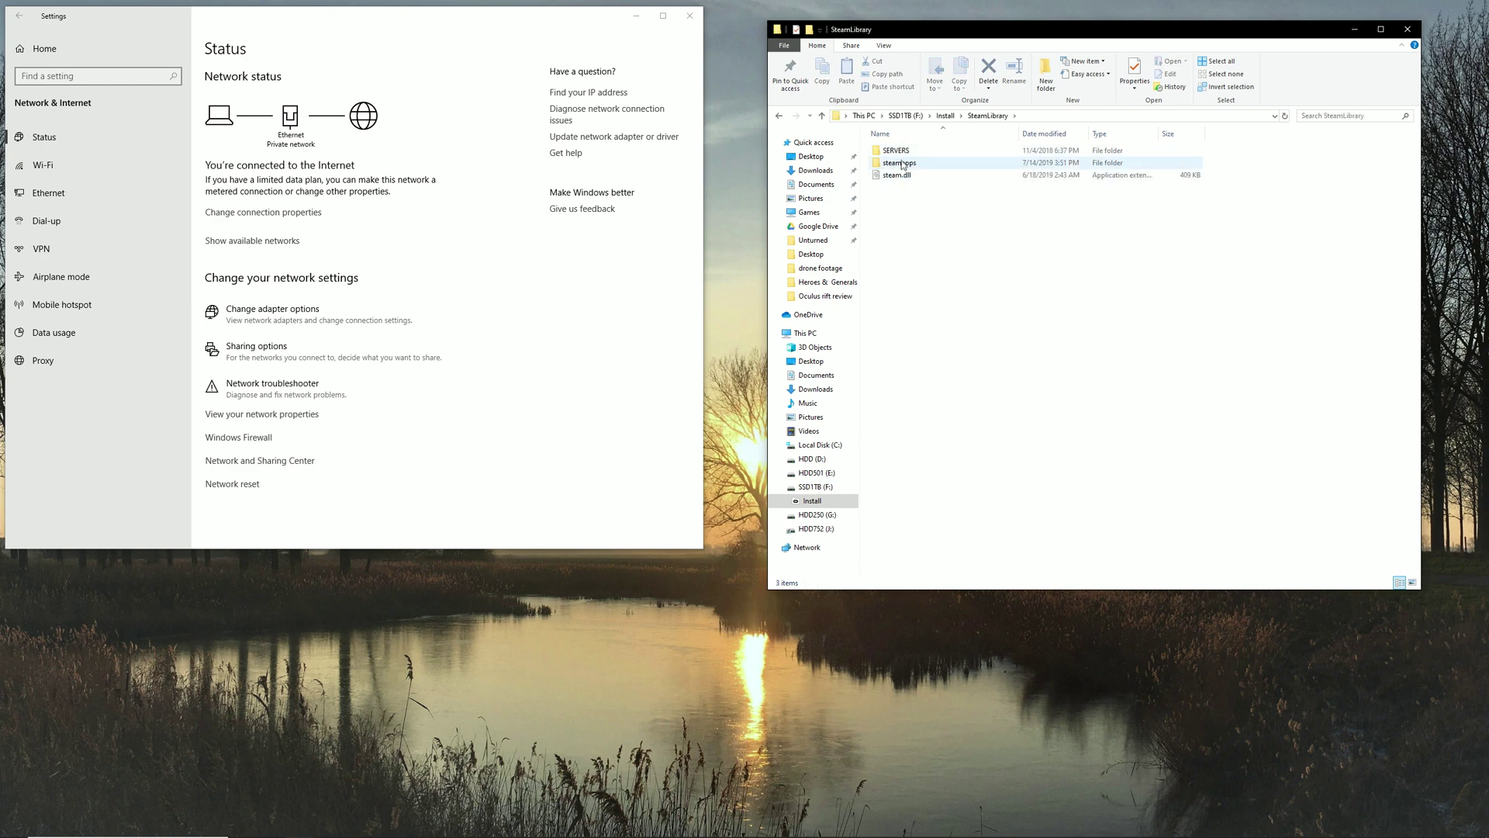
{"action": "double_click", "coordinate": [902, 163]}
{"action": "double_click", "coordinate": [893, 152]}
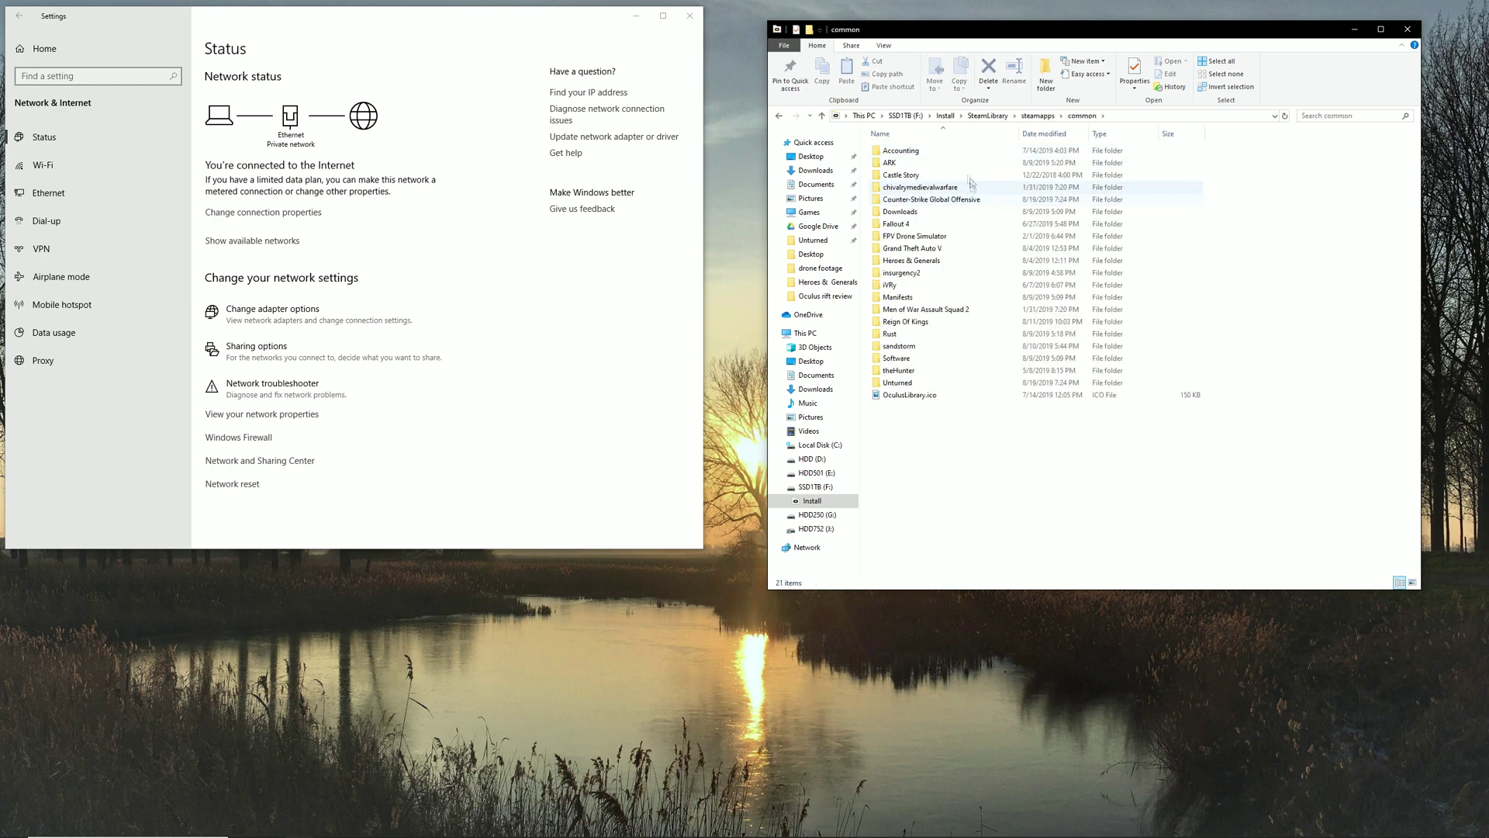
Step: Go back from the common folder to the This PC overview of drives
{"action": "left_click", "coordinate": [782, 118]}
{"action": "left_click", "coordinate": [782, 118]}
{"action": "left_click", "coordinate": [782, 118]}
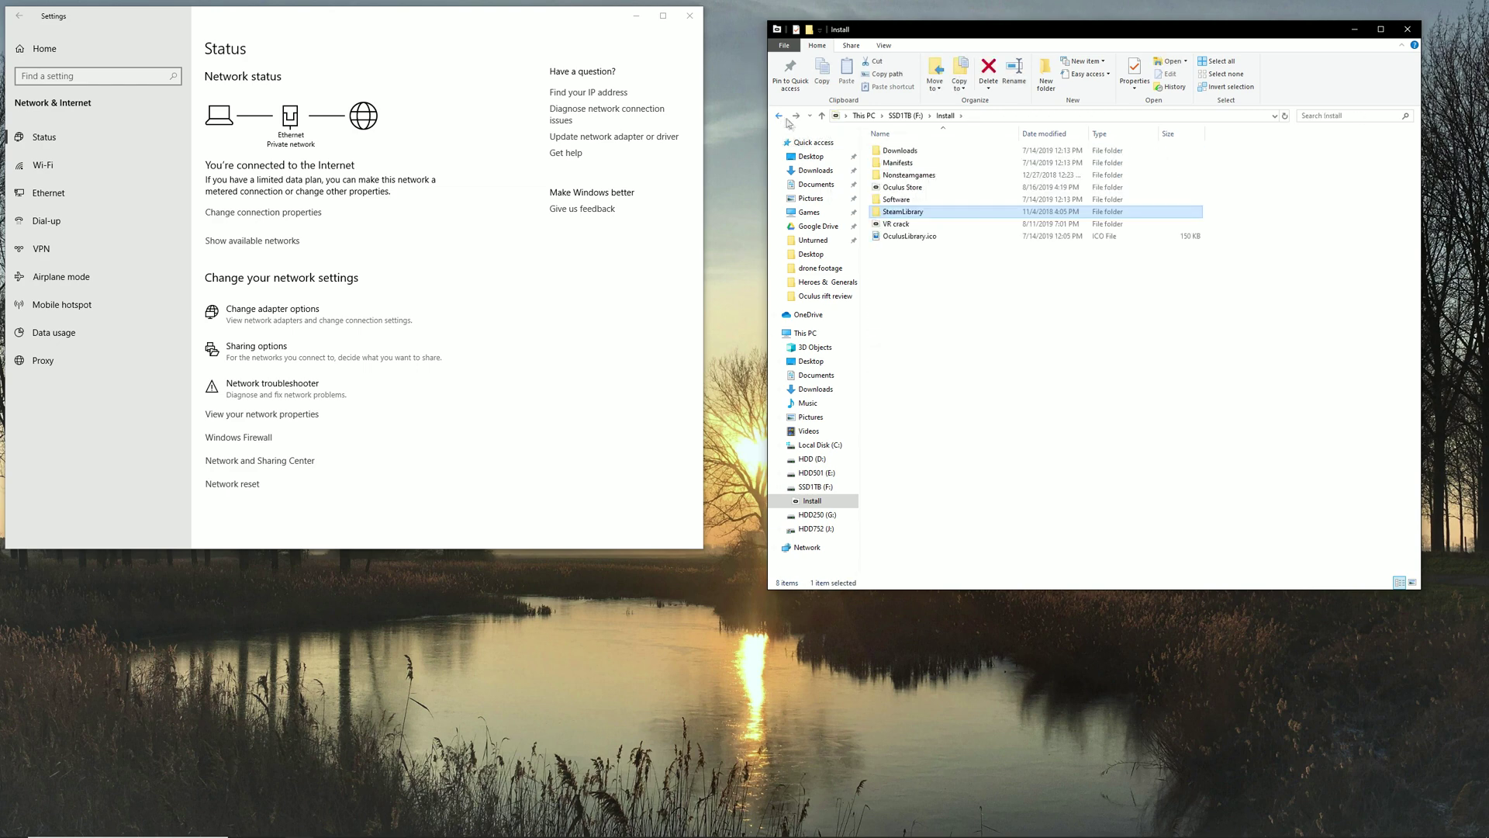
{"action": "left_click", "coordinate": [782, 118]}
{"action": "left_click", "coordinate": [781, 118]}
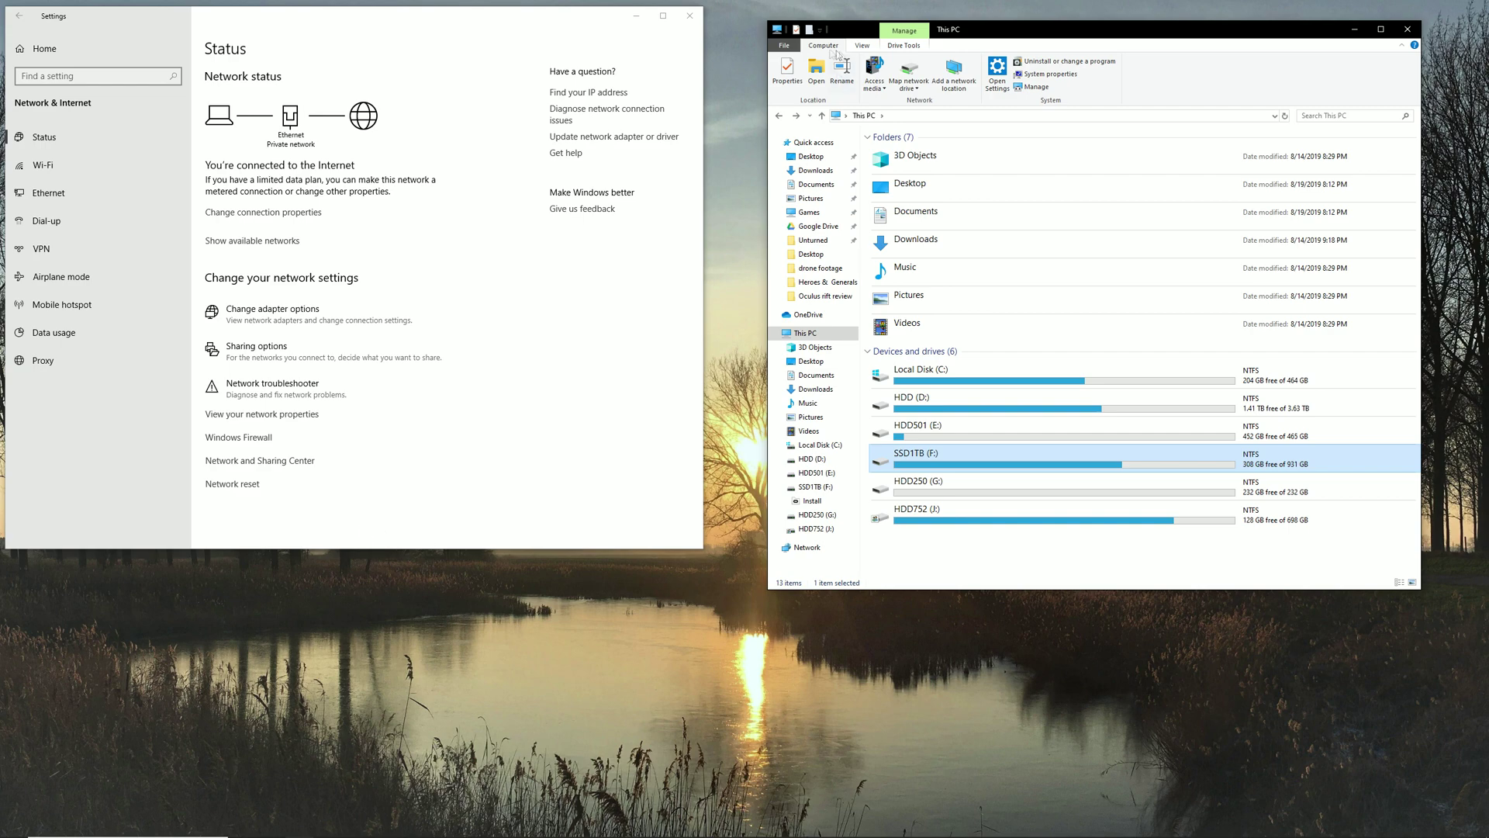
Step: Close the Windows Settings window and reopen it on the Network & Internet status page
{"action": "left_click", "coordinate": [689, 15]}
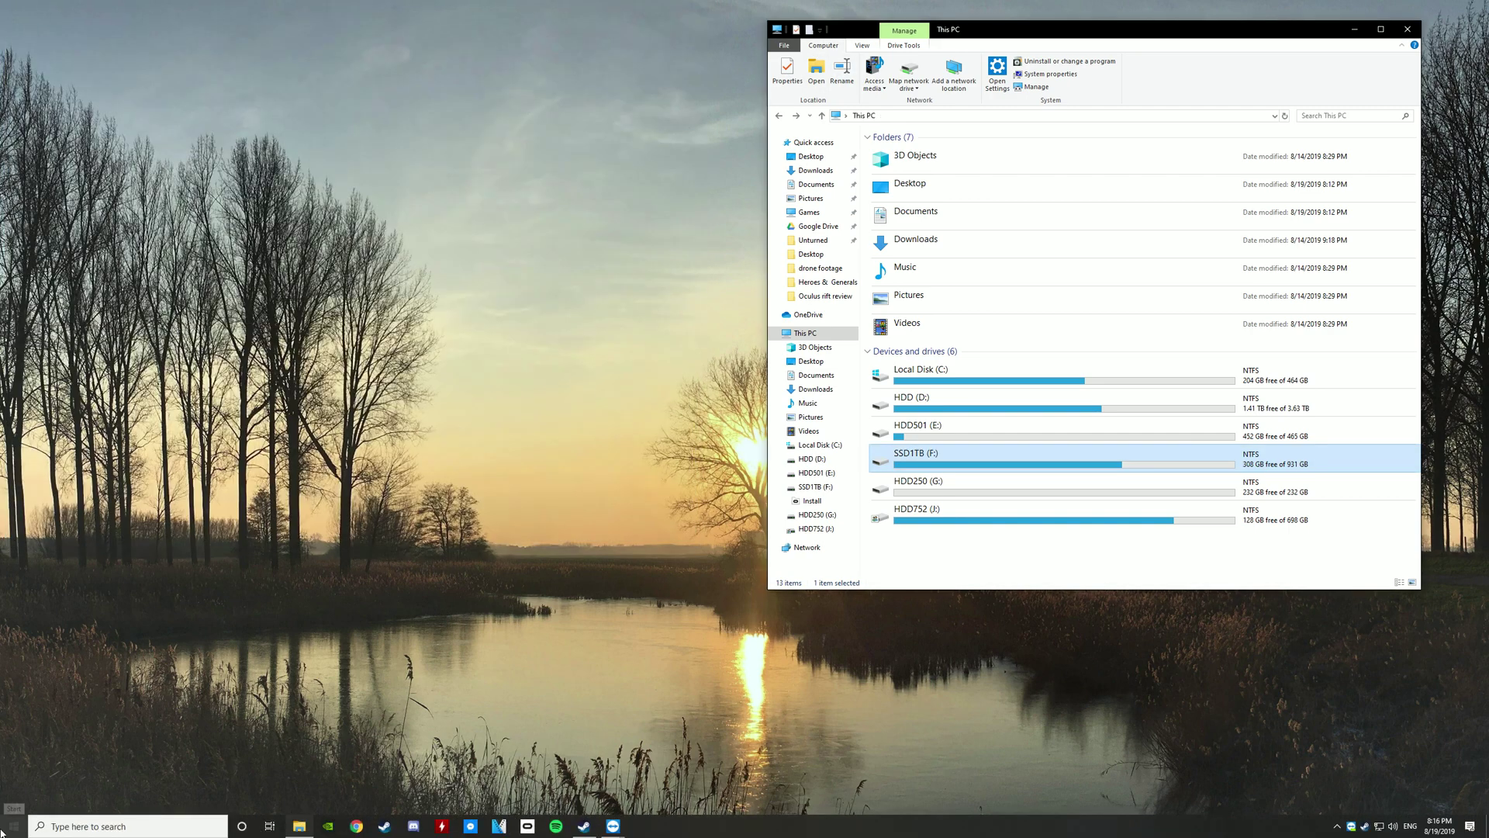
{"action": "left_click", "coordinate": [13, 826]}
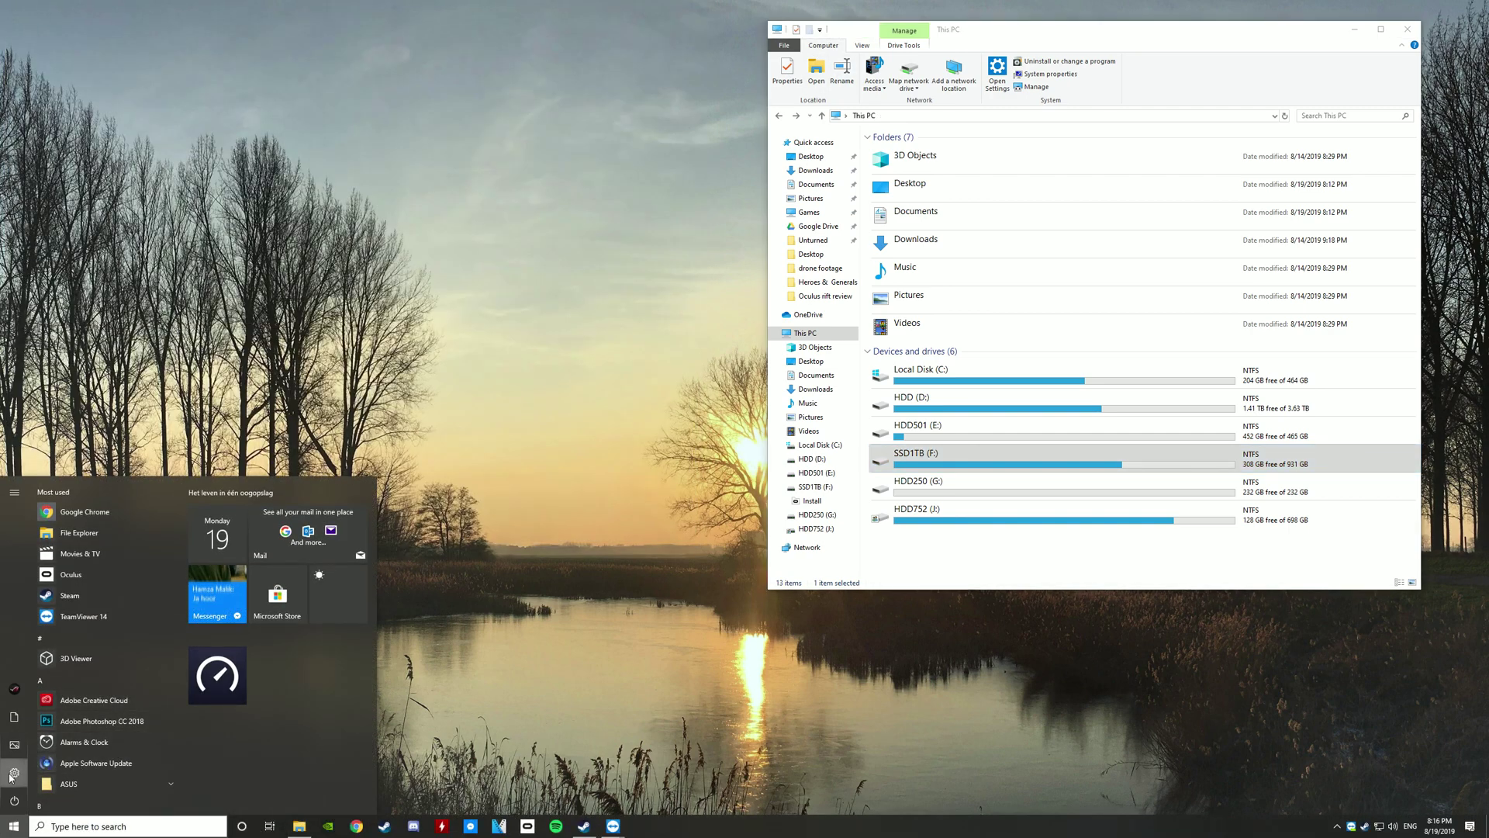
{"action": "left_click", "coordinate": [14, 772]}
{"action": "left_click", "coordinate": [571, 158]}
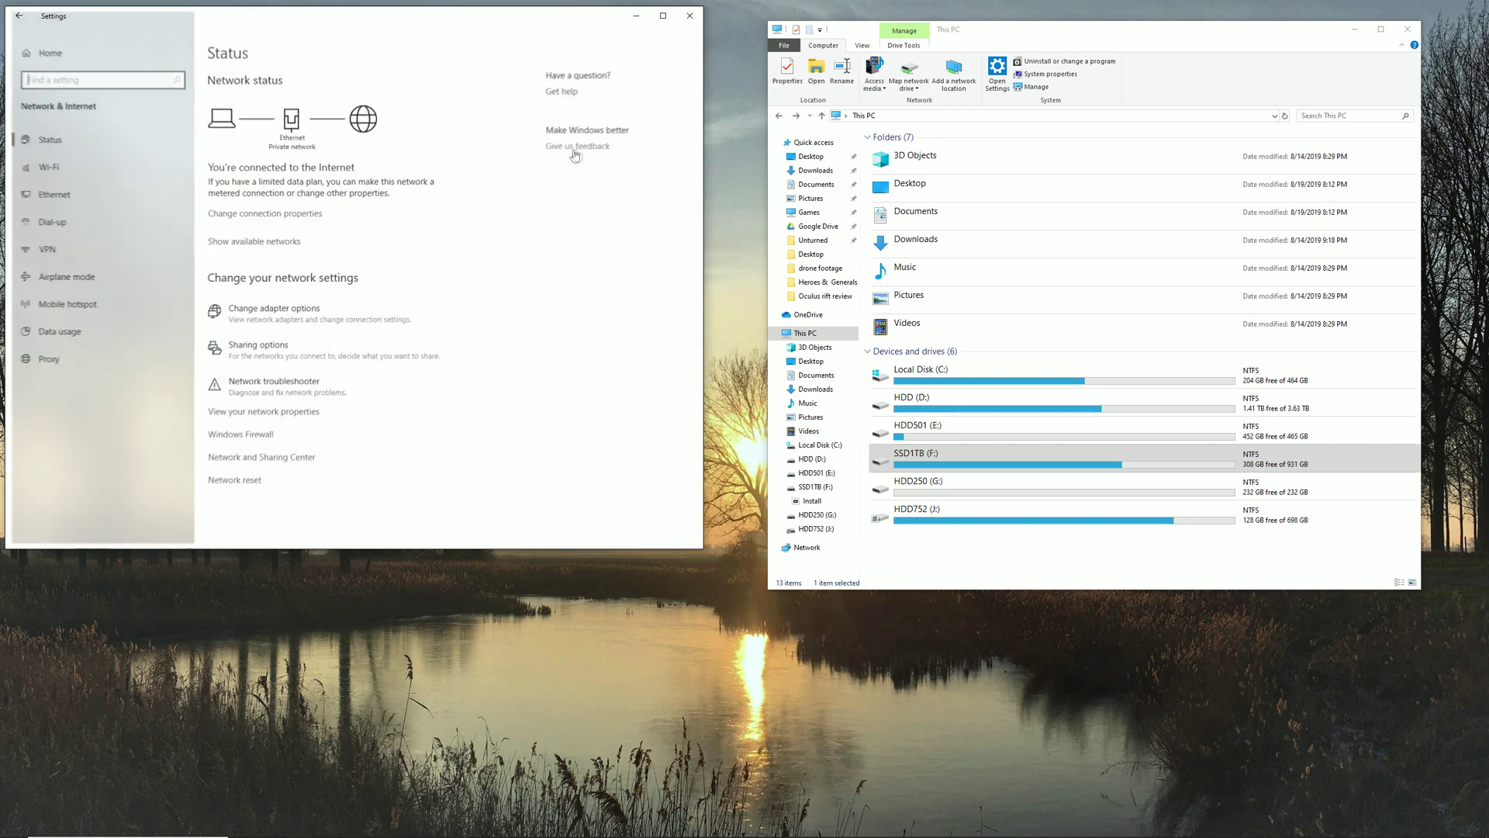
Step: Check the network profile in the Ethernet connection properties and return to the network status page
{"action": "left_click", "coordinate": [233, 213]}
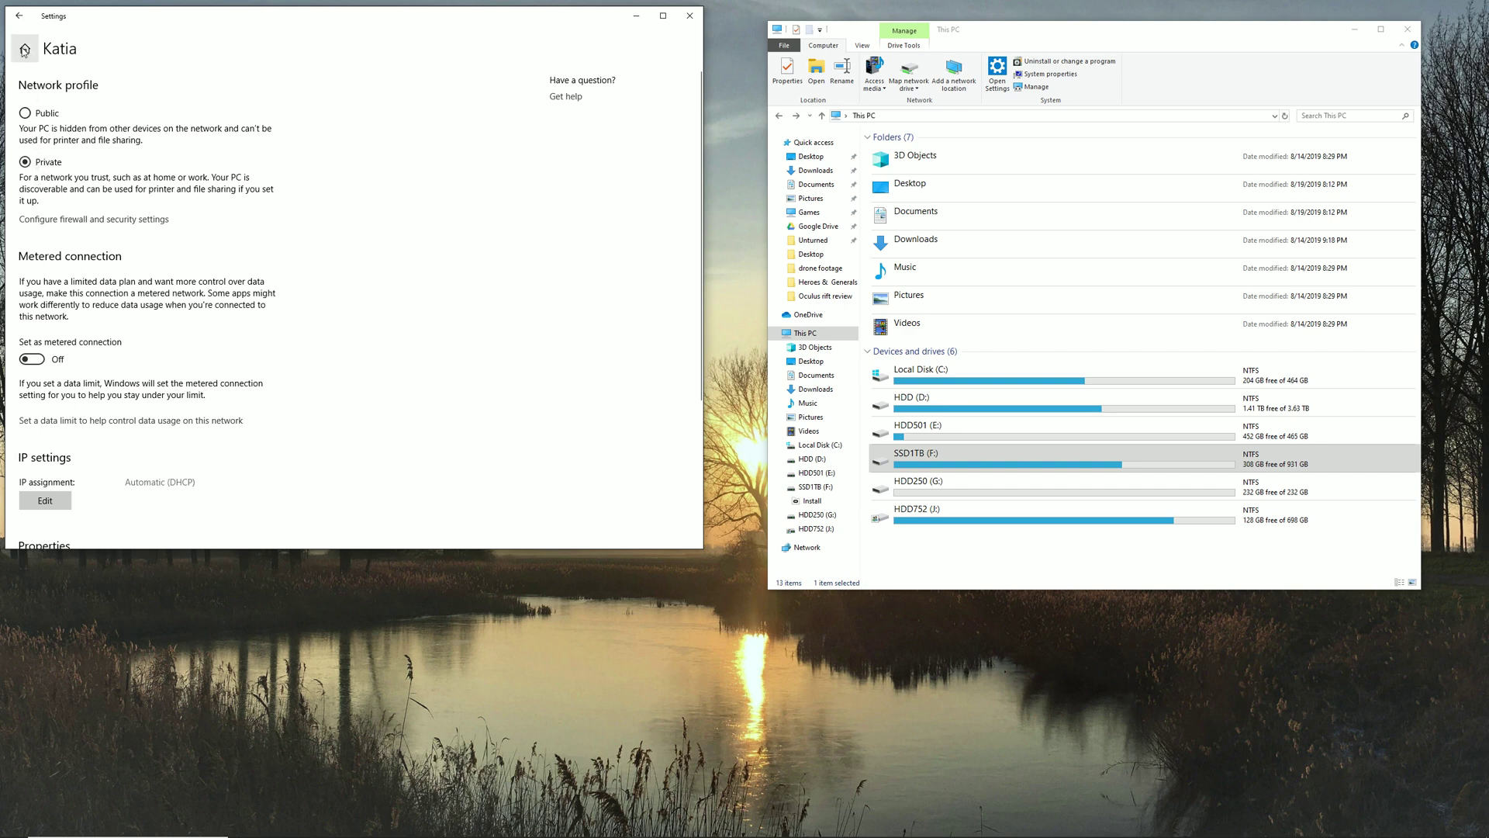
{"action": "left_click", "coordinate": [25, 20]}
{"action": "left_click", "coordinate": [25, 20]}
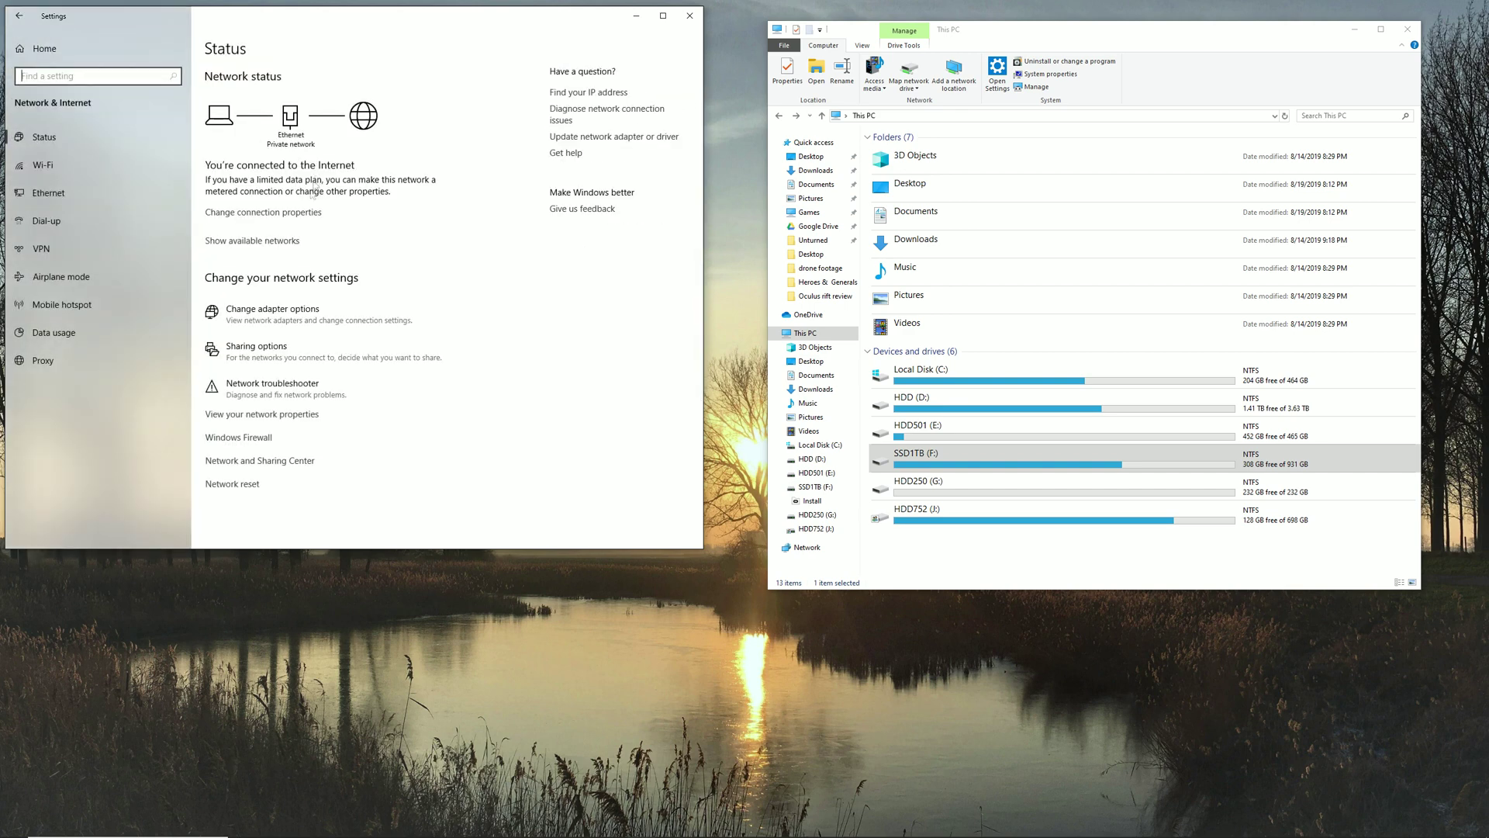
Step: Open the advanced sharing settings, review the Guest or Public profile and expand the All Networks options
{"action": "left_click", "coordinate": [251, 354]}
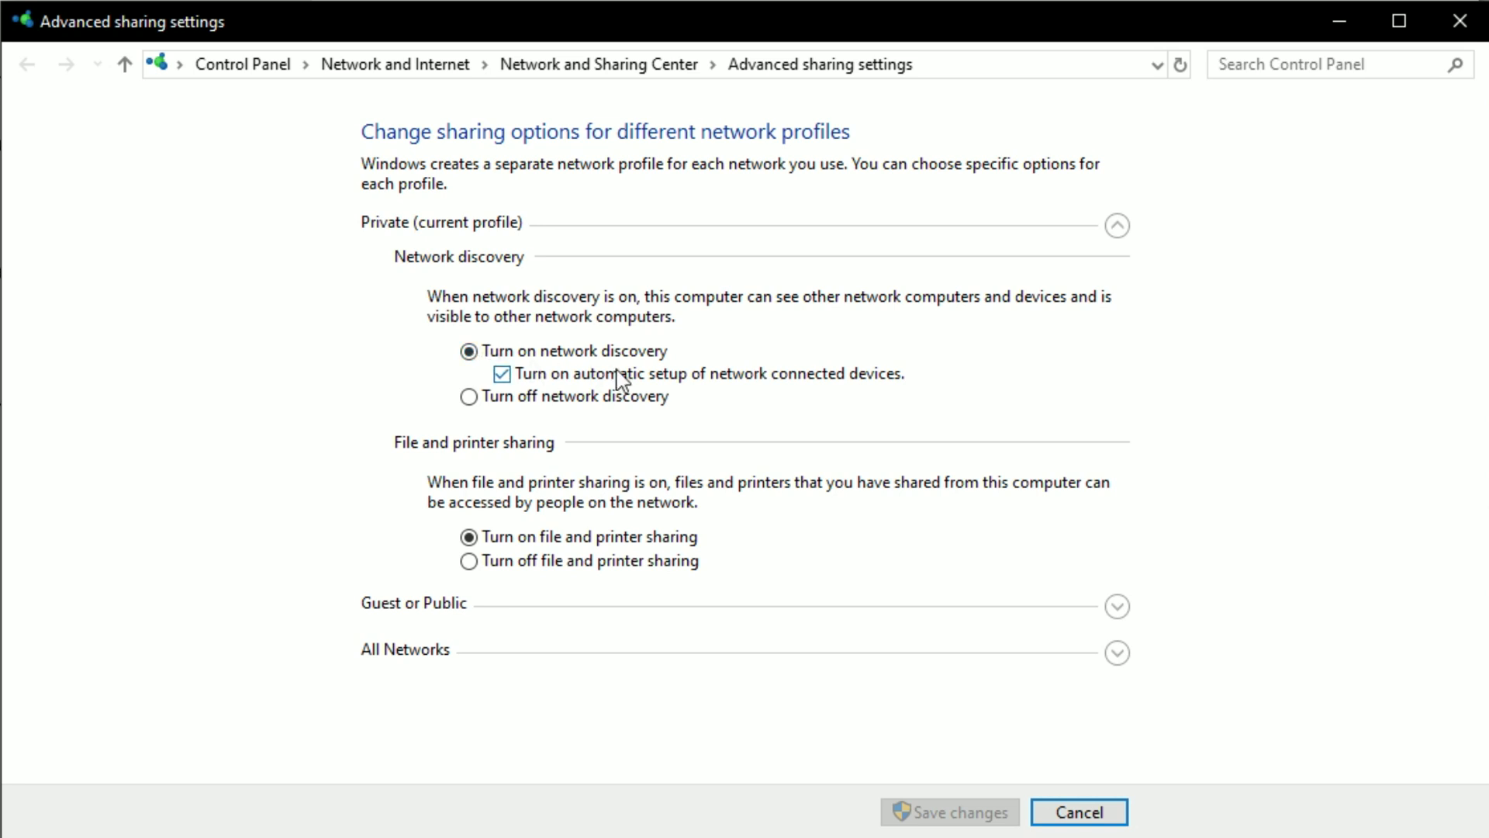
{"action": "left_click", "coordinate": [481, 605]}
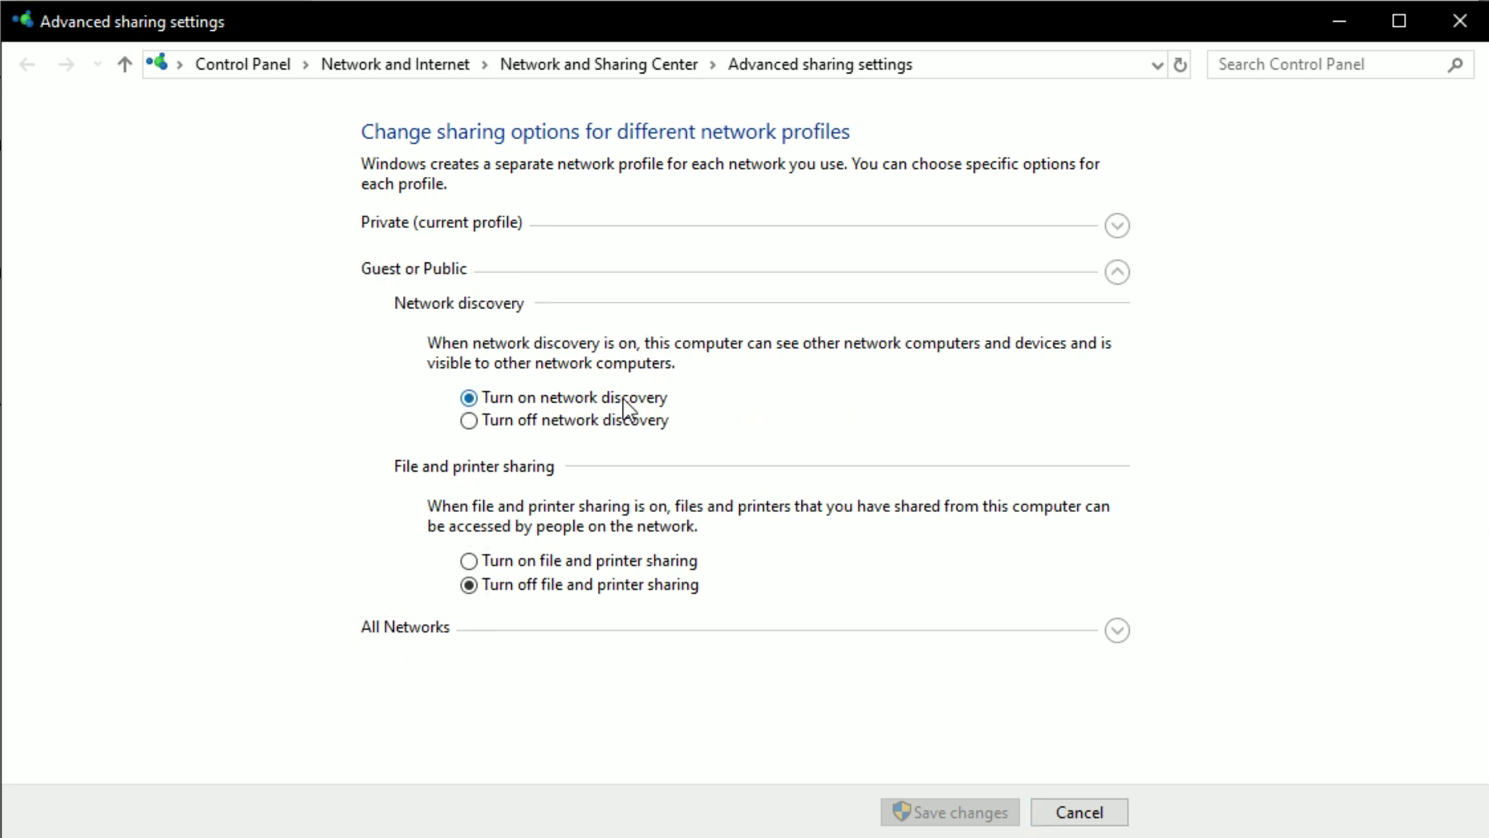
{"action": "left_click", "coordinate": [481, 631]}
{"action": "scroll", "coordinate": [513, 435], "scroll_direction": "down", "scroll_amount": 1}
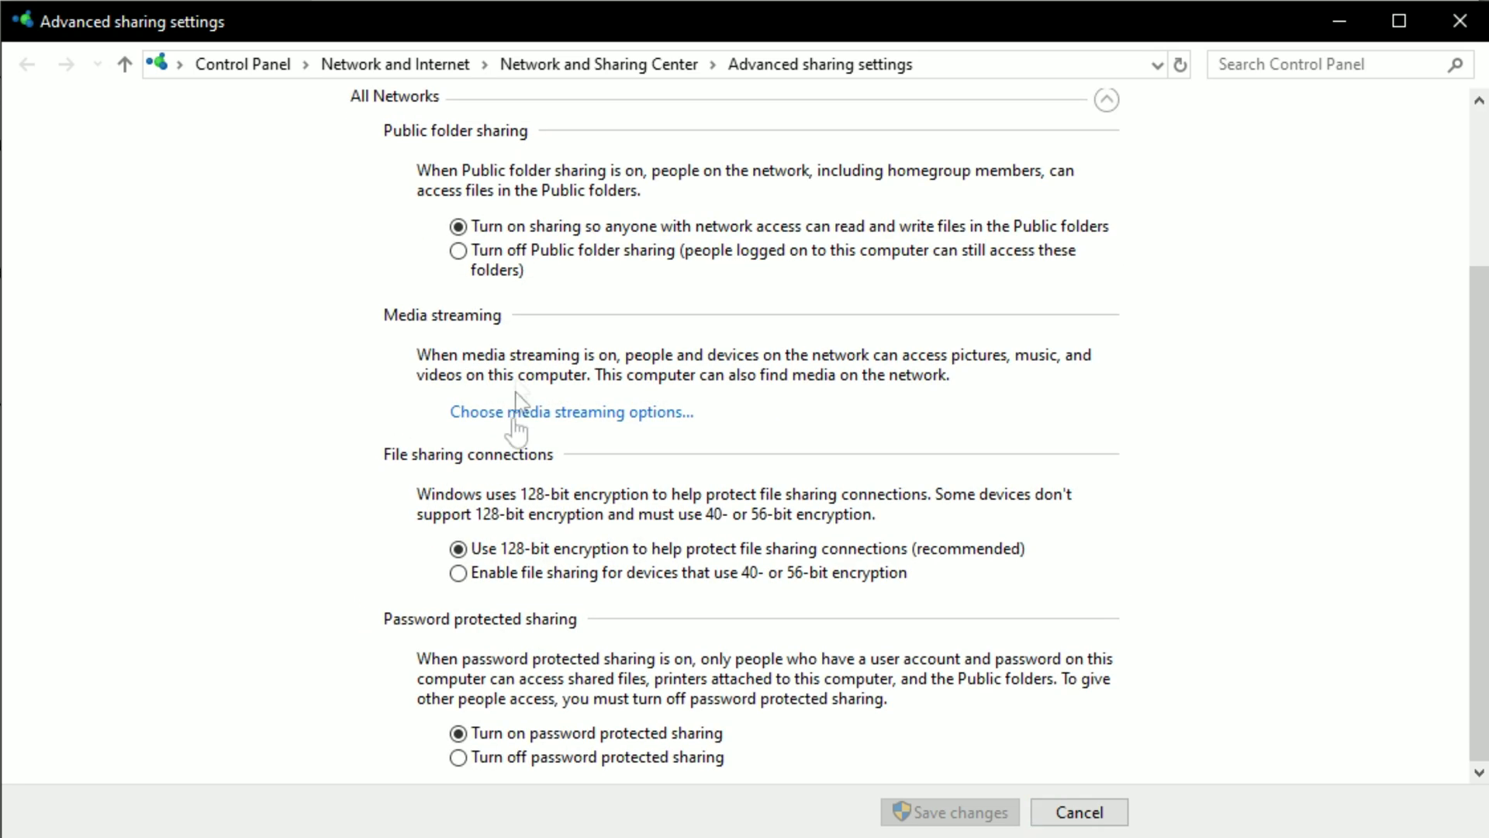
Step: Turn off password protected sharing for all networks, save the changes and close the advanced sharing settings
{"action": "left_click", "coordinate": [483, 764]}
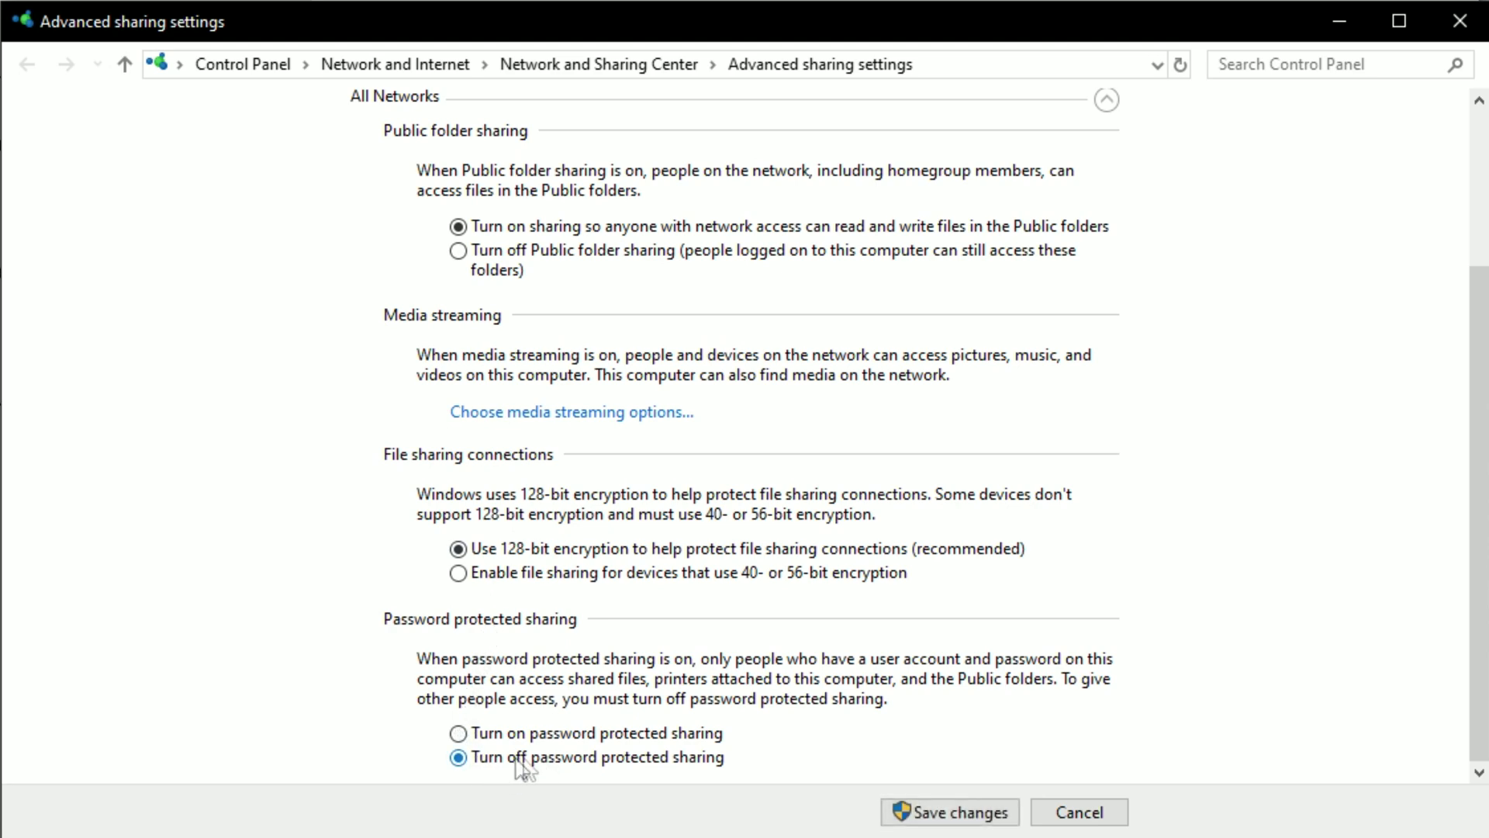
{"action": "left_click", "coordinate": [549, 735]}
{"action": "left_click", "coordinate": [541, 760]}
{"action": "scroll", "coordinate": [570, 741], "scroll_direction": "up", "scroll_amount": 3}
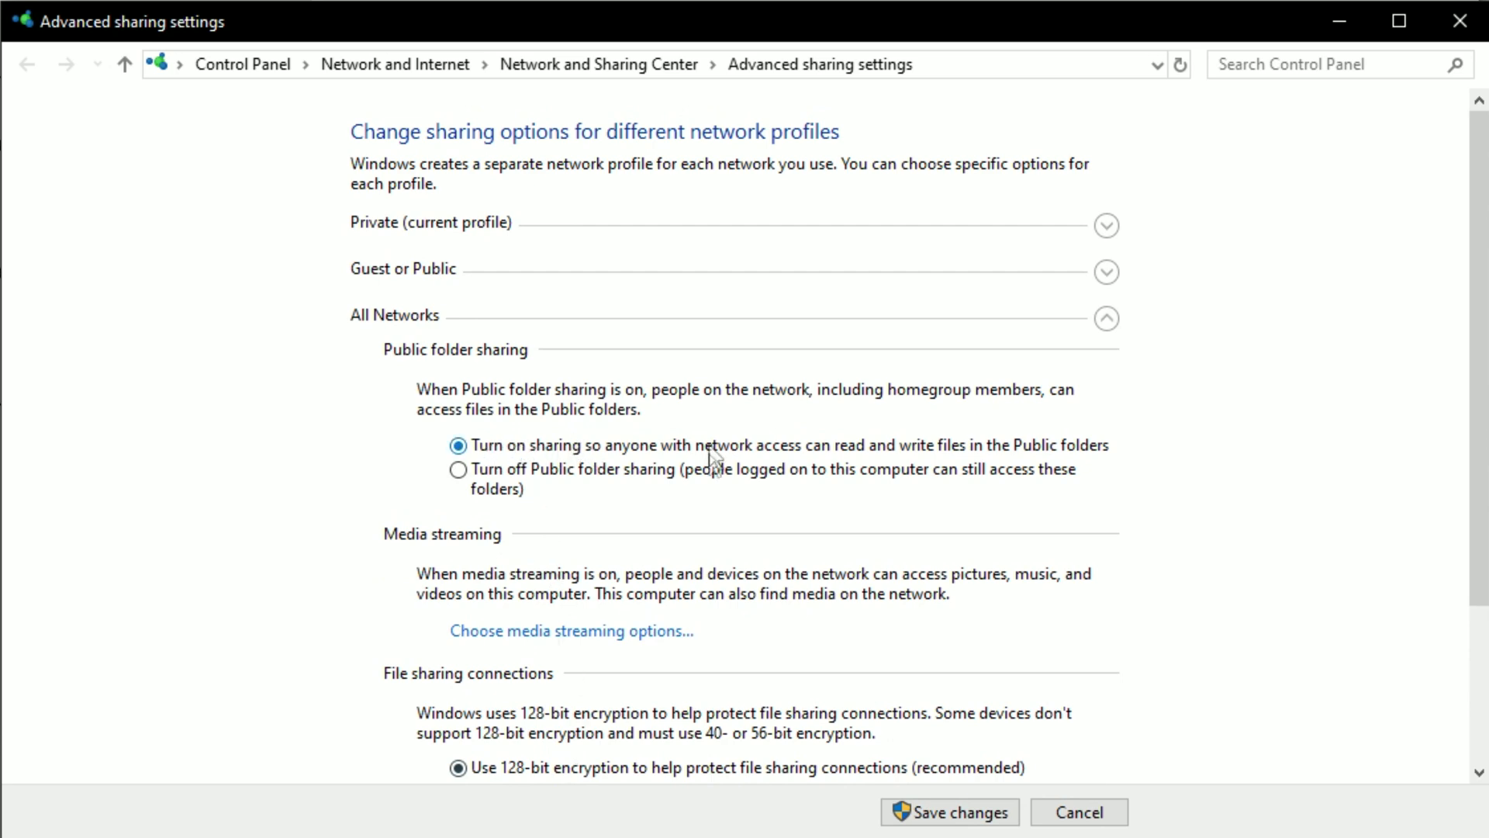
{"action": "scroll", "coordinate": [713, 457], "scroll_direction": "down", "scroll_amount": 3}
{"action": "left_click", "coordinate": [931, 808]}
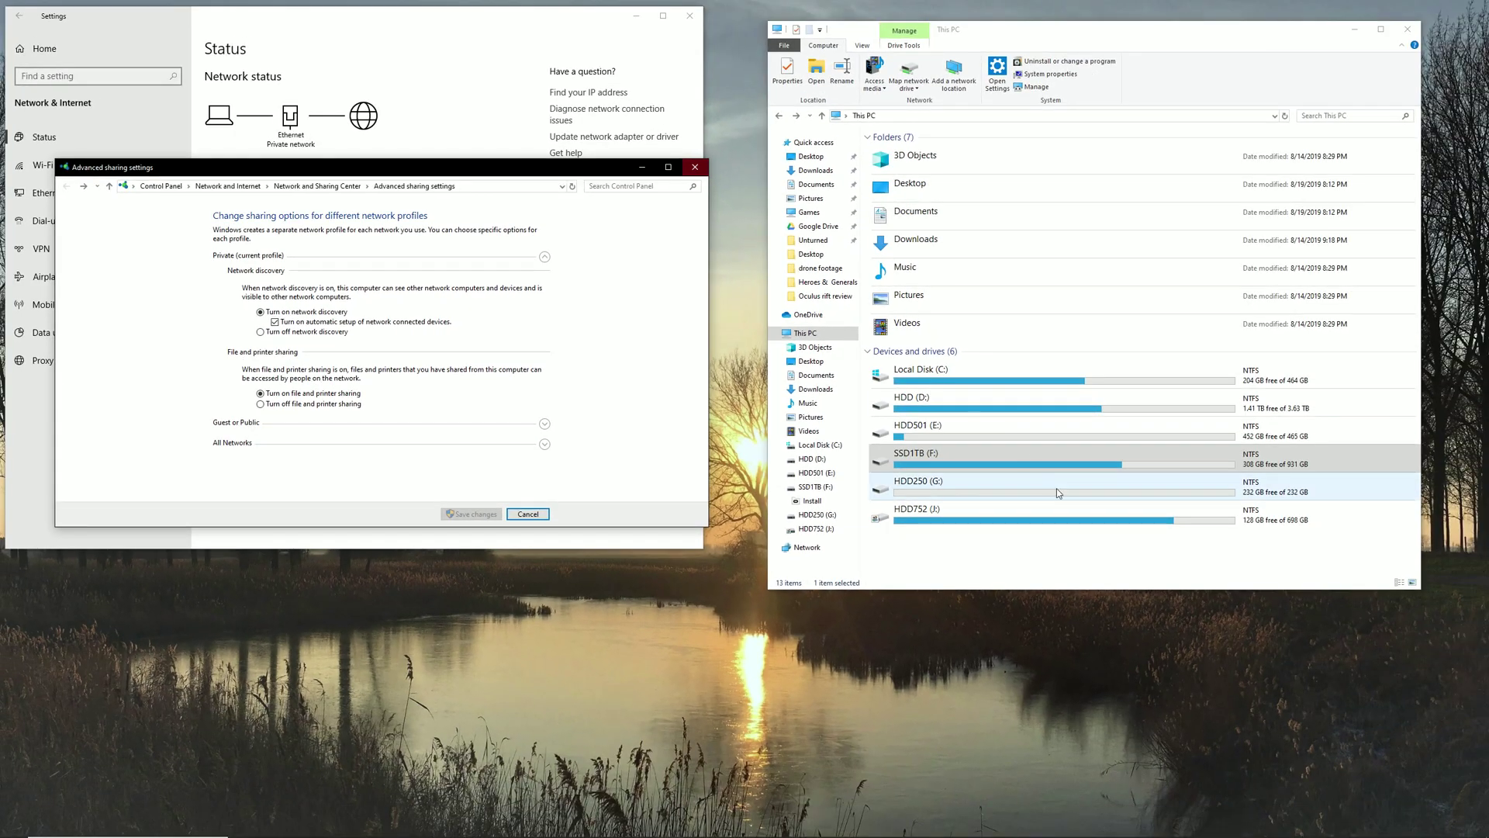
{"action": "left_click", "coordinate": [695, 167]}
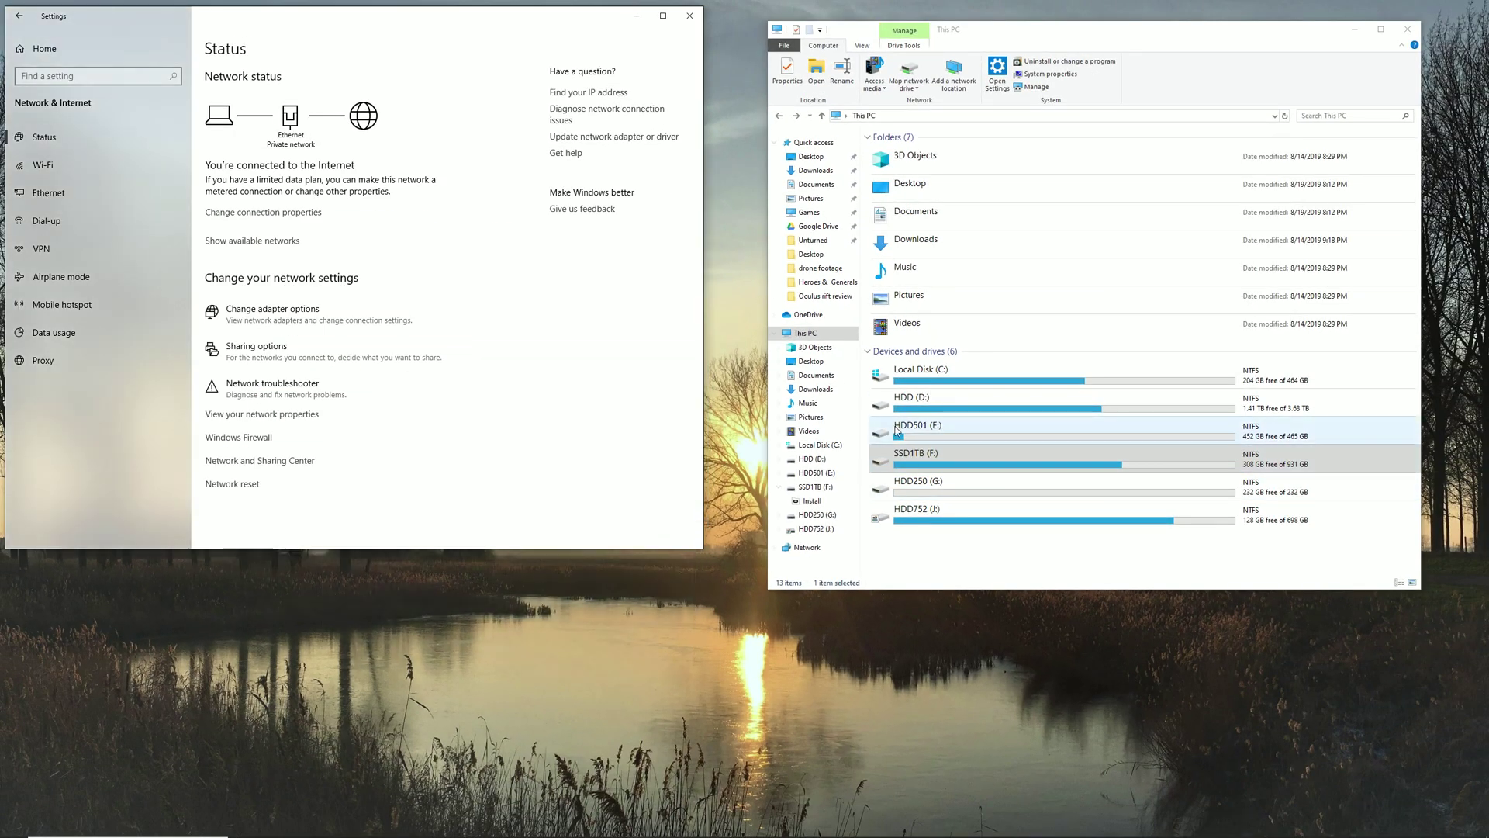
Step: Open advanced sharing in the SSD1TB (F:) drive's properties and enable sharing with the share name SSD1TB
{"action": "right_click", "coordinate": [913, 458]}
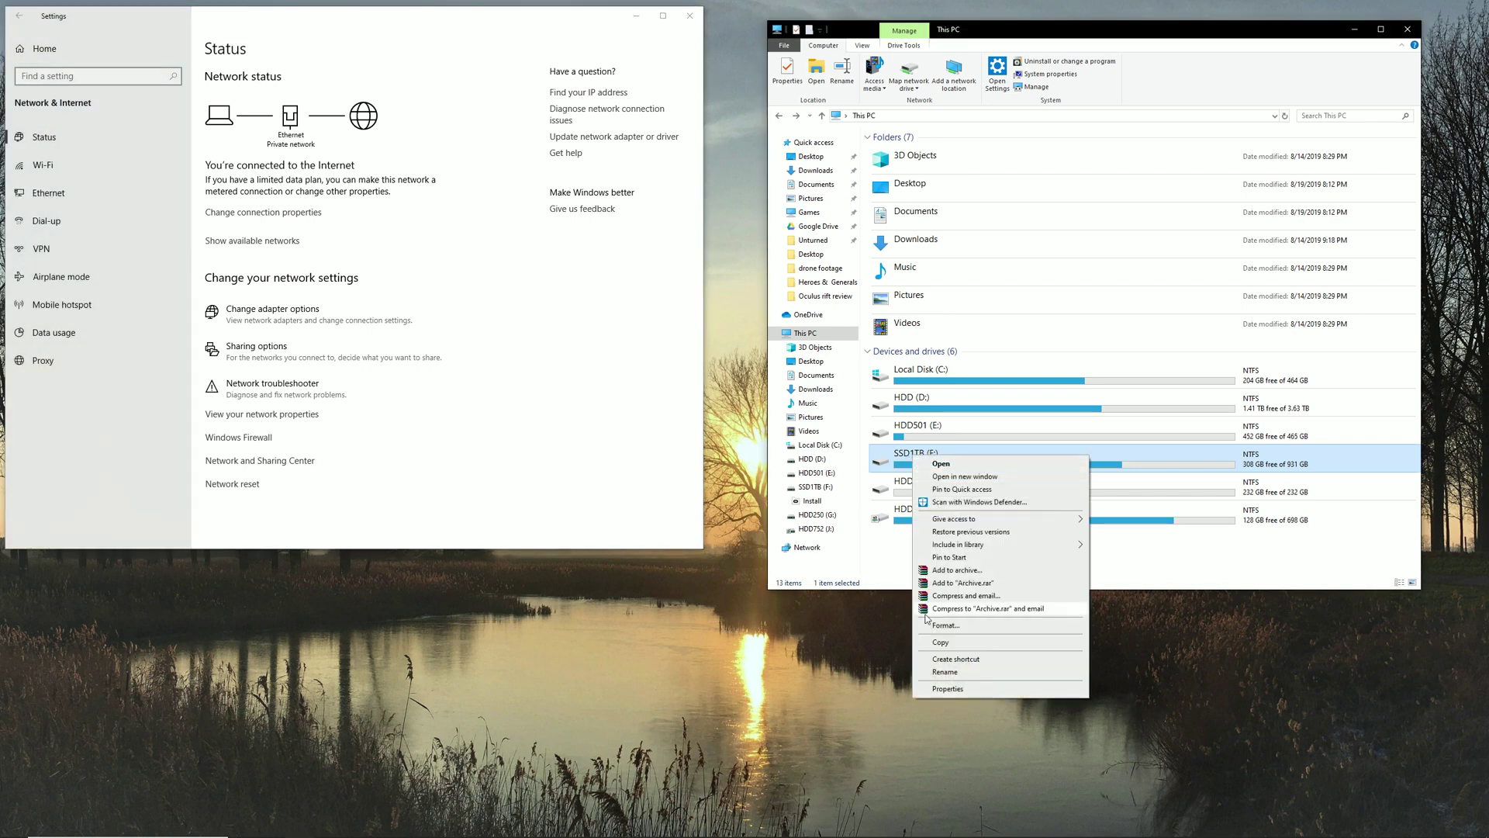
{"action": "left_click", "coordinate": [945, 688]}
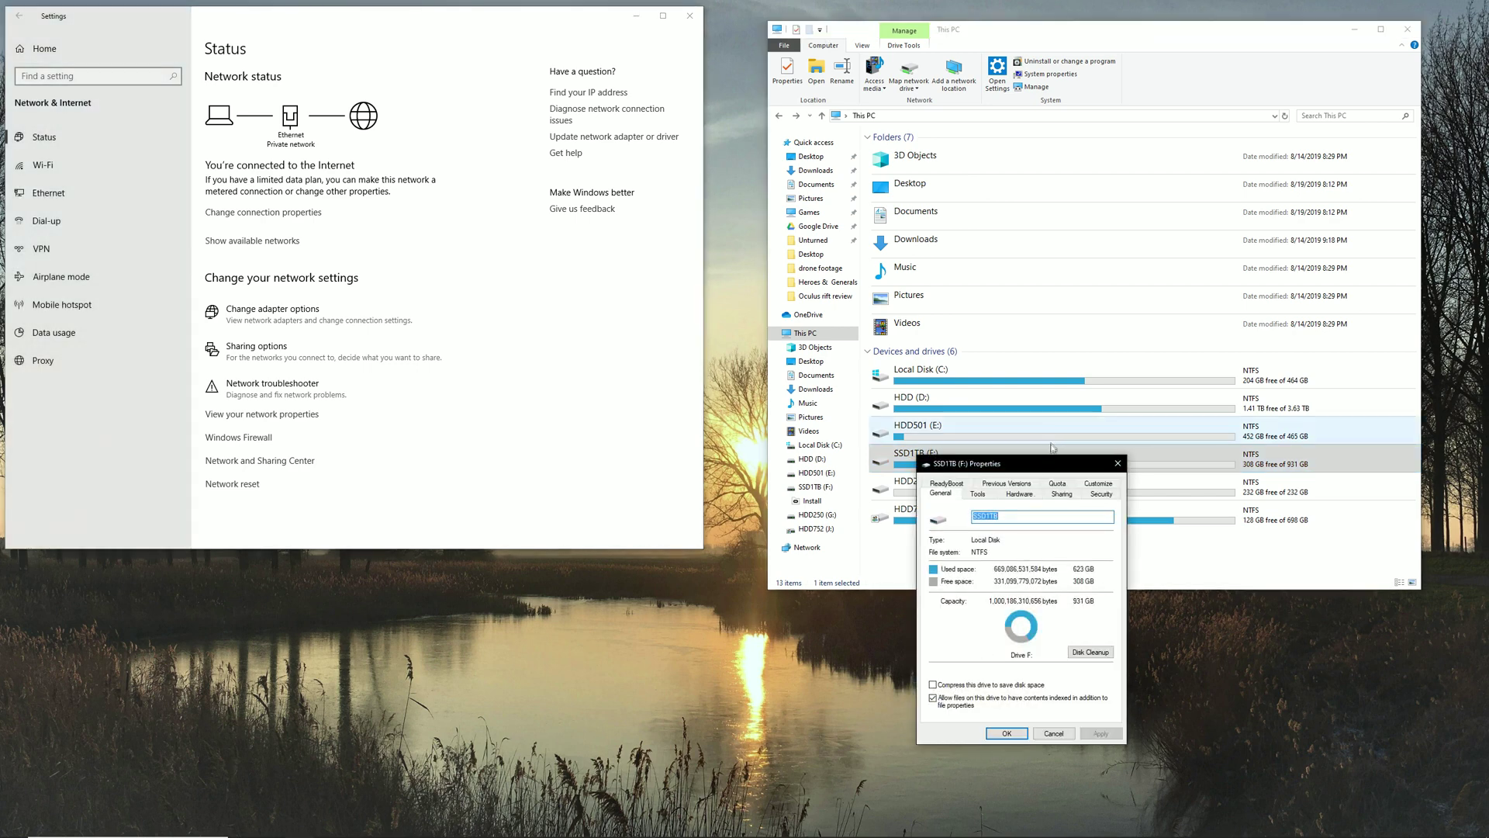
{"action": "left_click_drag", "start_coordinate": [1047, 465], "coordinate": [863, 438]}
{"action": "left_click", "coordinate": [881, 468]}
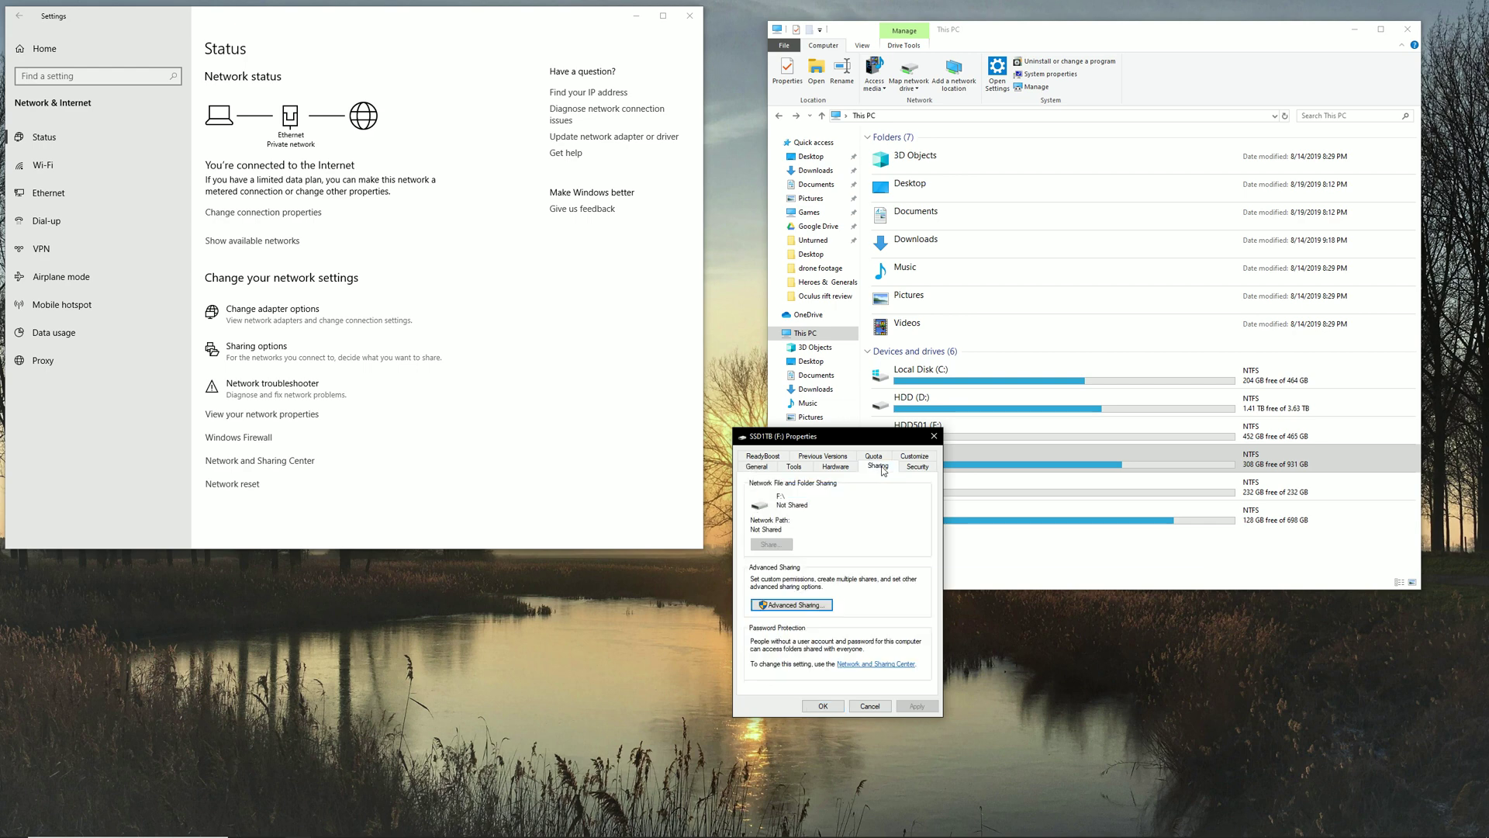
{"action": "left_click", "coordinate": [780, 607]}
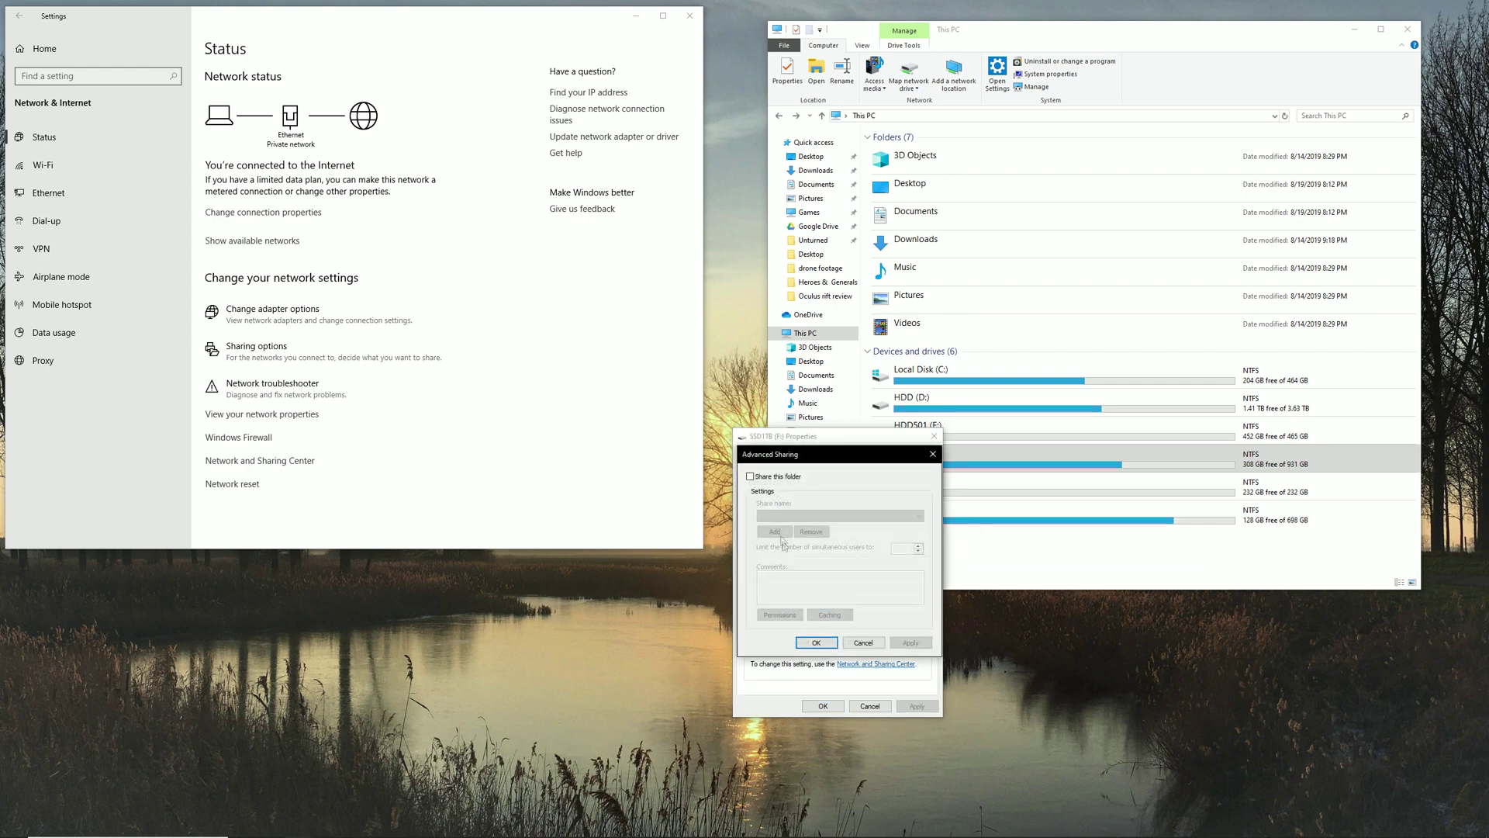
{"action": "left_click", "coordinate": [750, 477]}
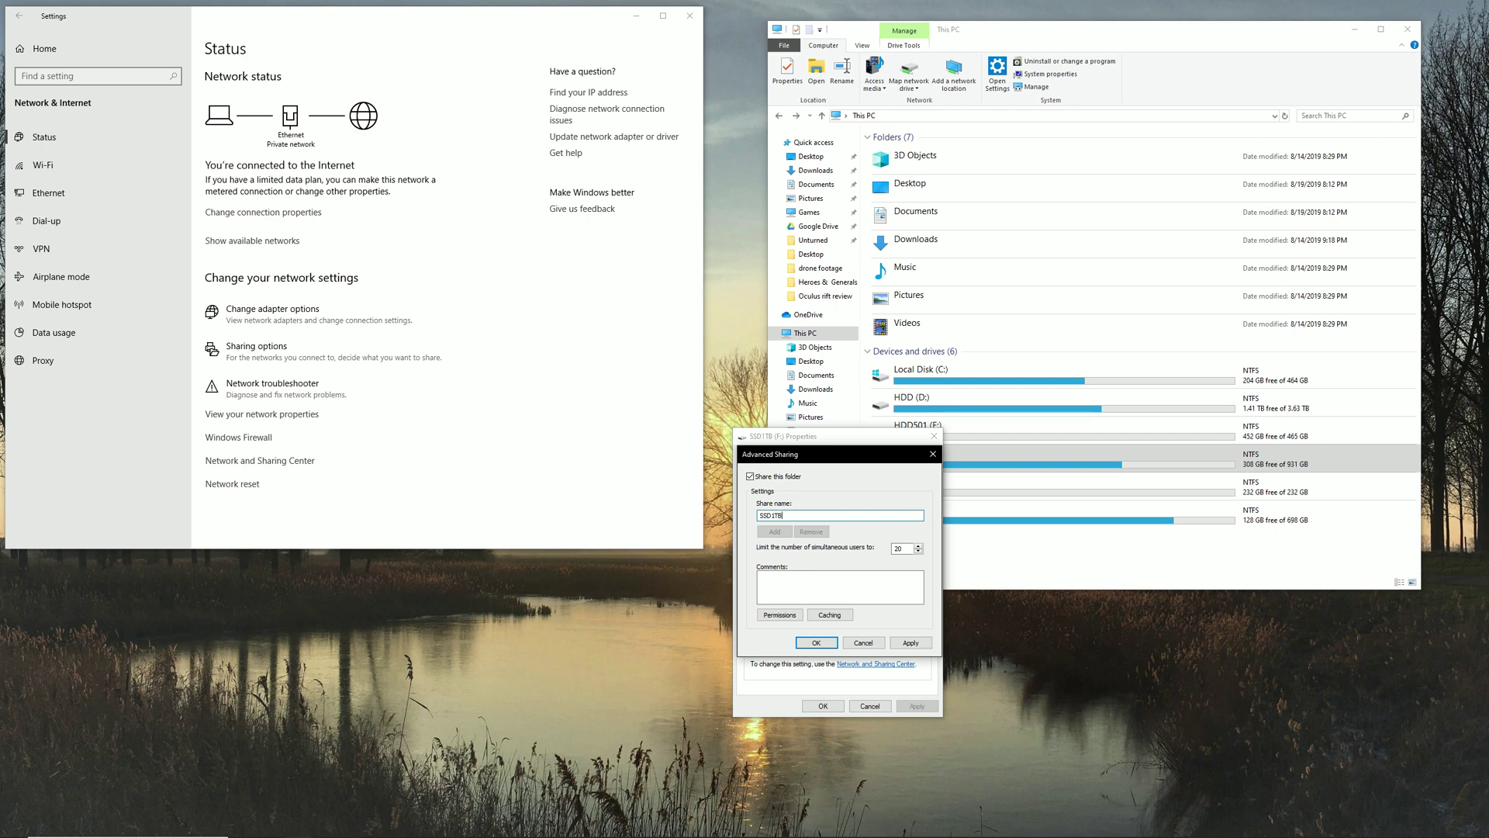
Step: Allow Everyone Full Control, Change and Read in the SSD1TB share permissions and confirm them
{"action": "left_click", "coordinate": [777, 616]}
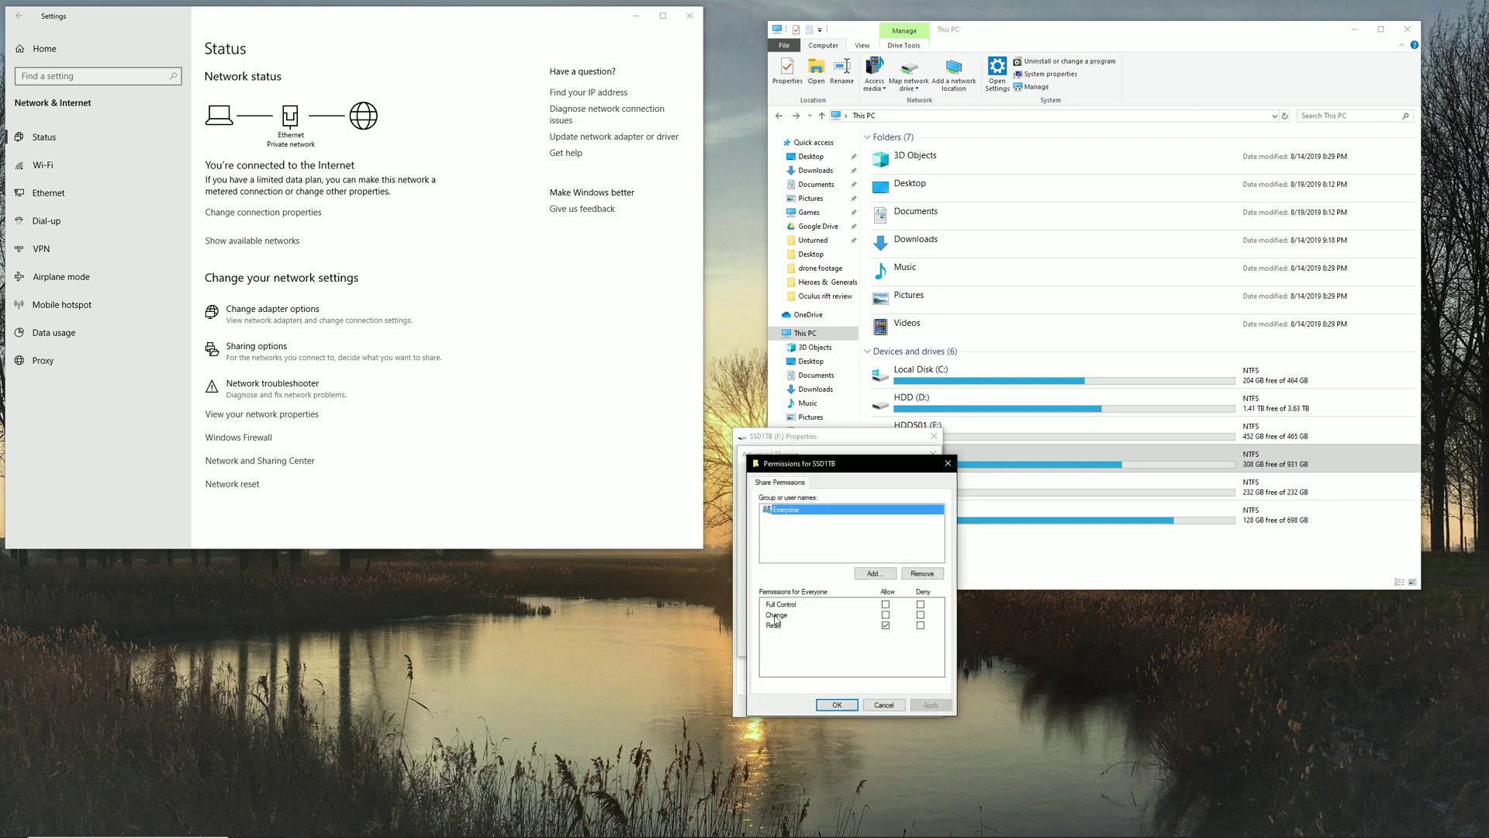
{"action": "left_click", "coordinate": [886, 604]}
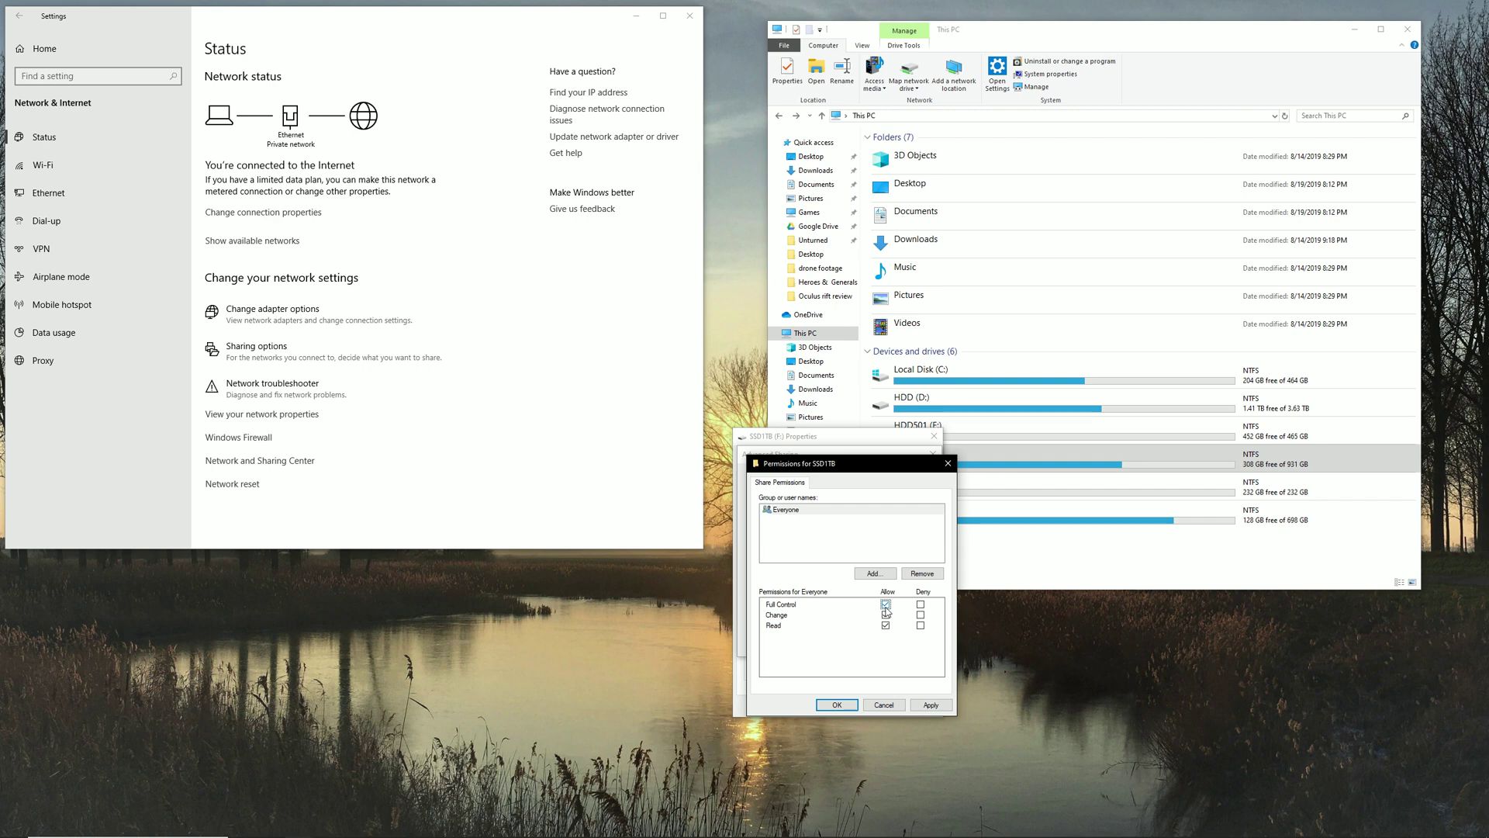
{"action": "left_click", "coordinate": [886, 624]}
{"action": "left_click", "coordinate": [931, 704]}
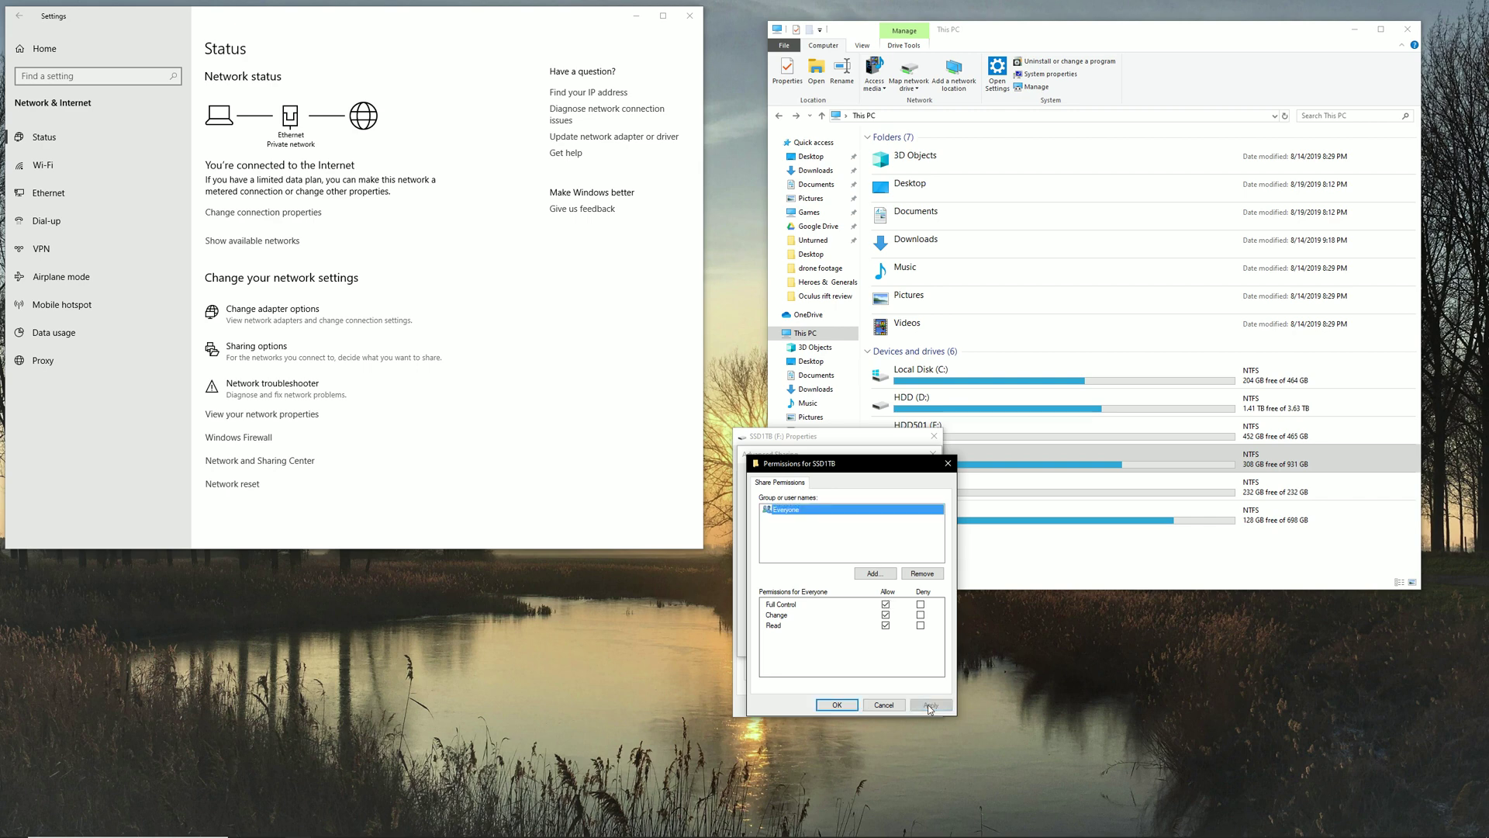
{"action": "left_click", "coordinate": [843, 706]}
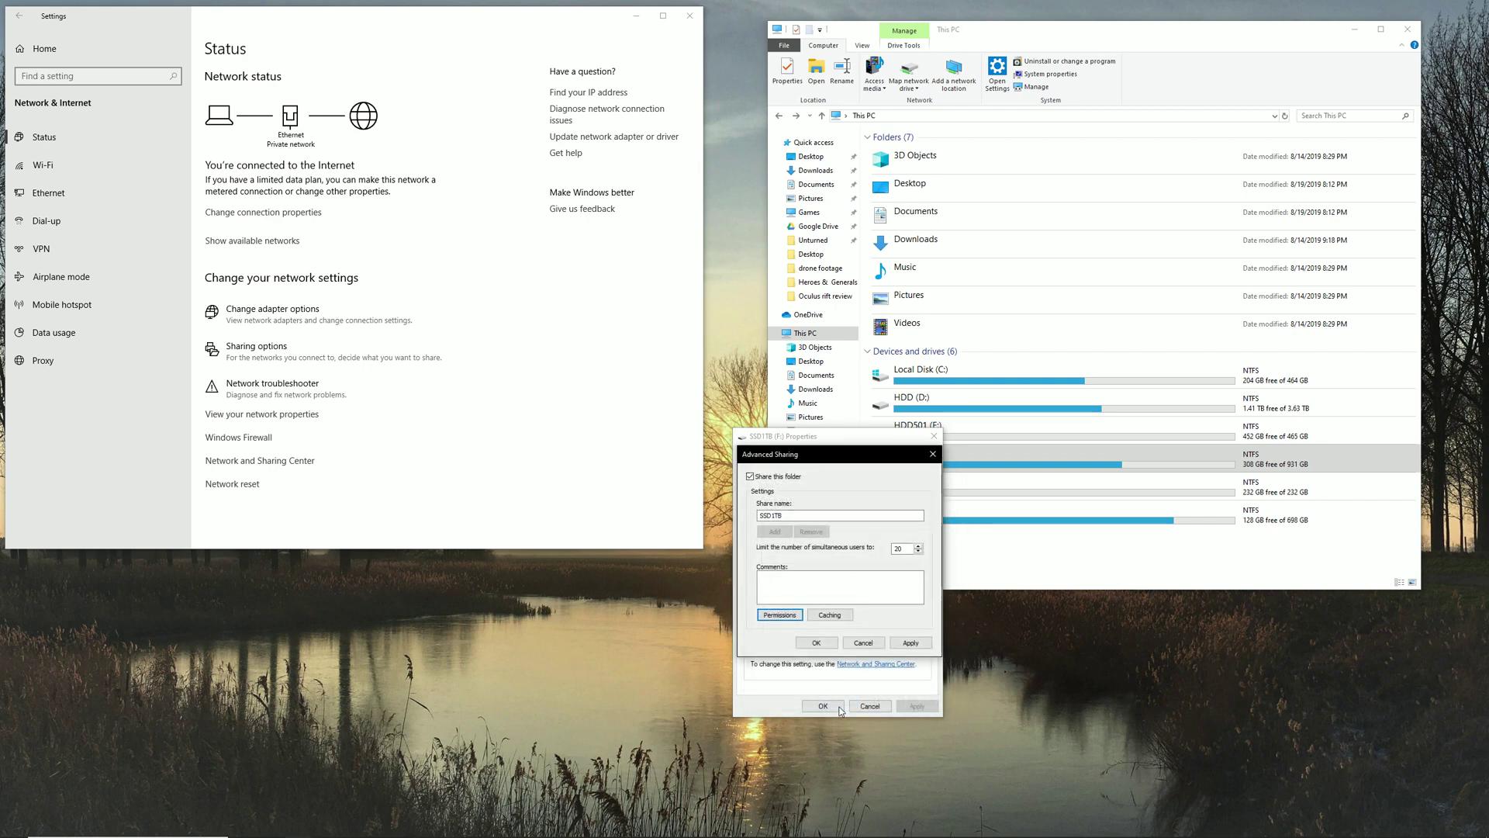
Step: Apply the advanced sharing settings for SSD1TB (F:) and close the drive's properties
{"action": "left_click", "coordinate": [910, 642]}
{"action": "left_click", "coordinate": [816, 643]}
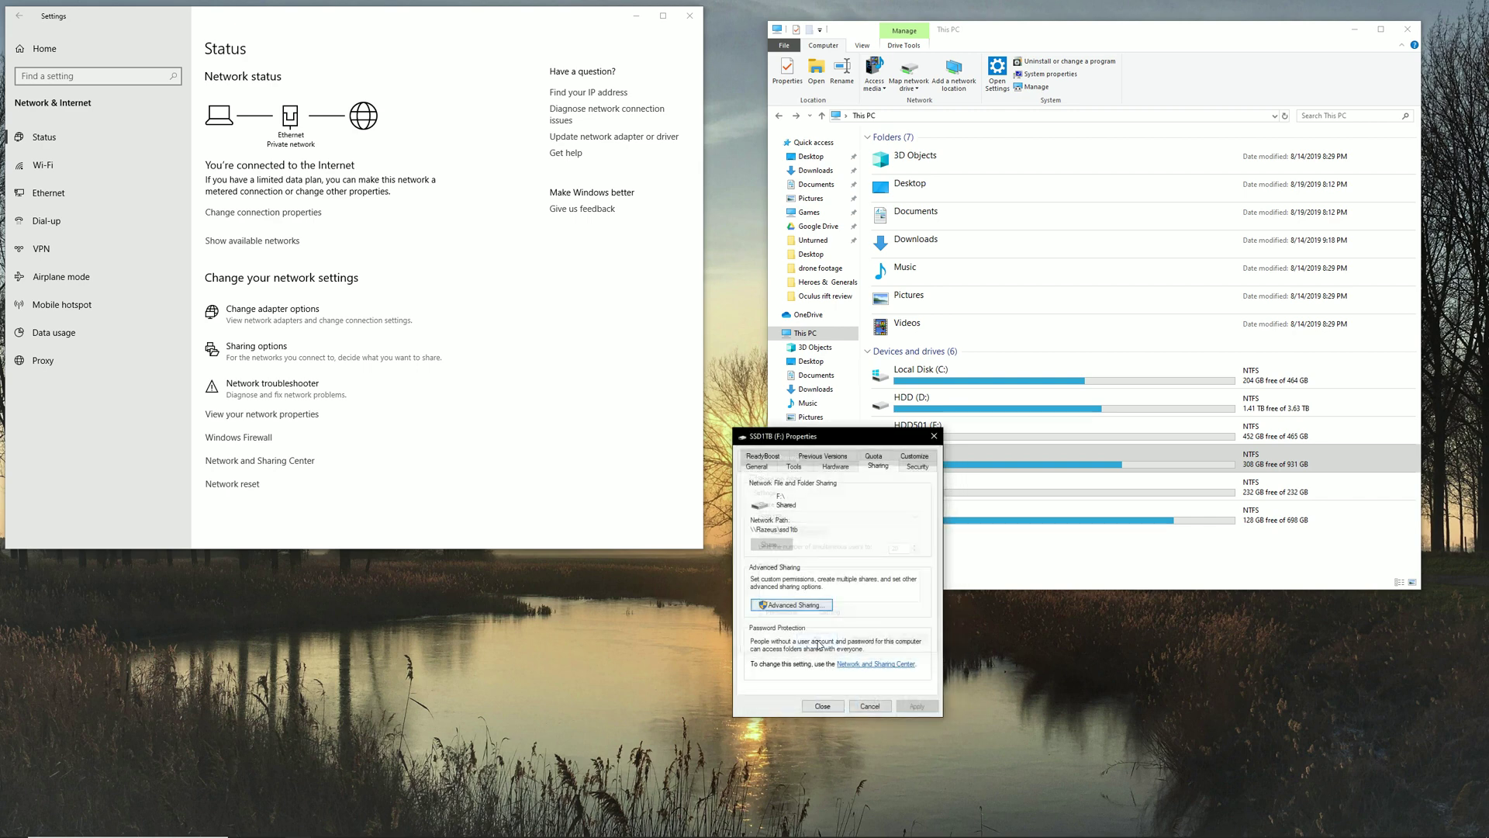
{"action": "left_click", "coordinate": [823, 705]}
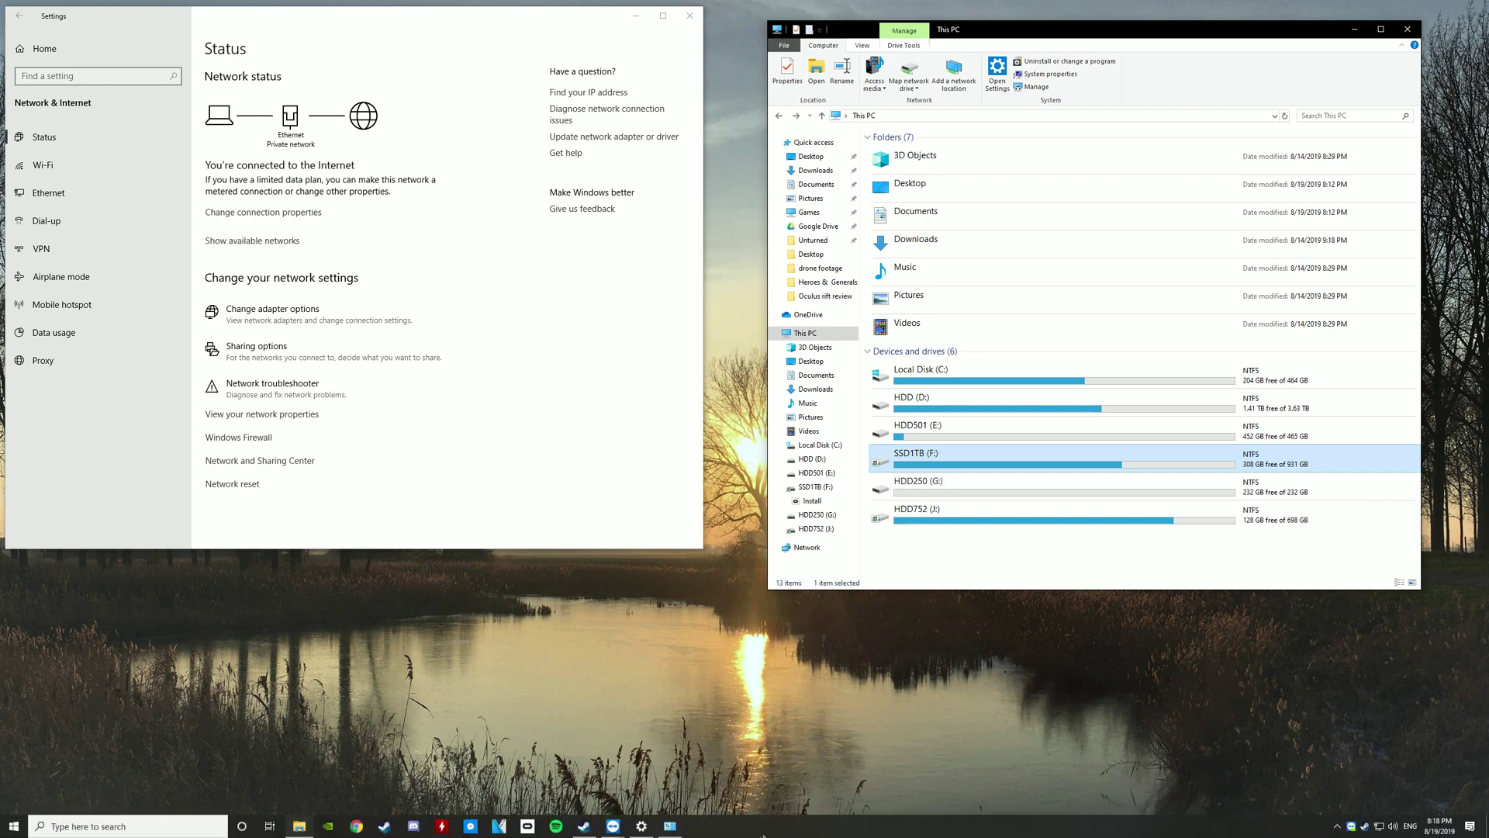
Step: Switch to the laptop's TeamViewer session and open the Network location in its File Explorer
{"action": "mouse_move", "coordinate": [643, 832]}
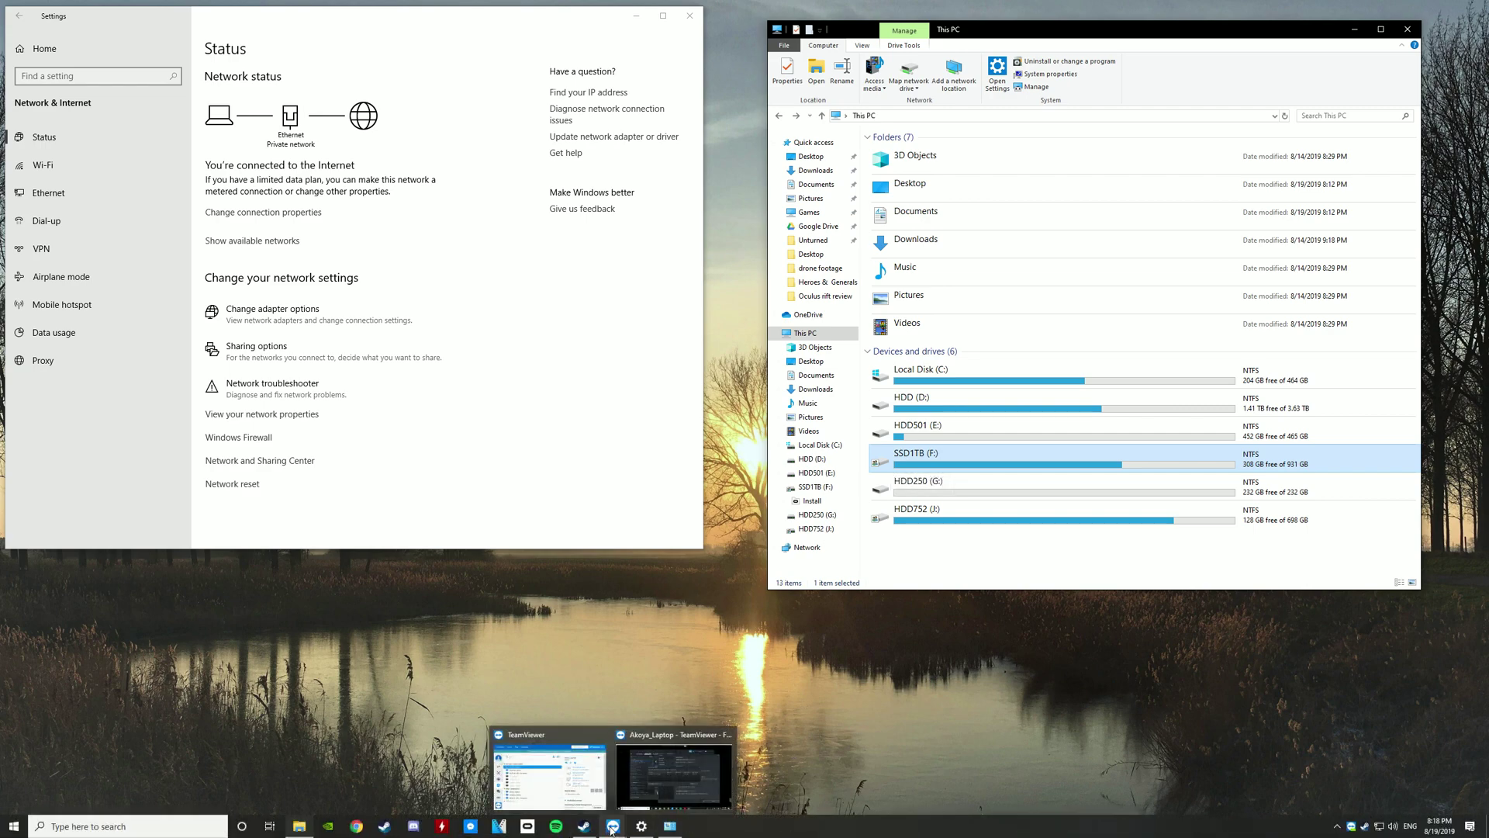
{"action": "left_click", "coordinate": [641, 783]}
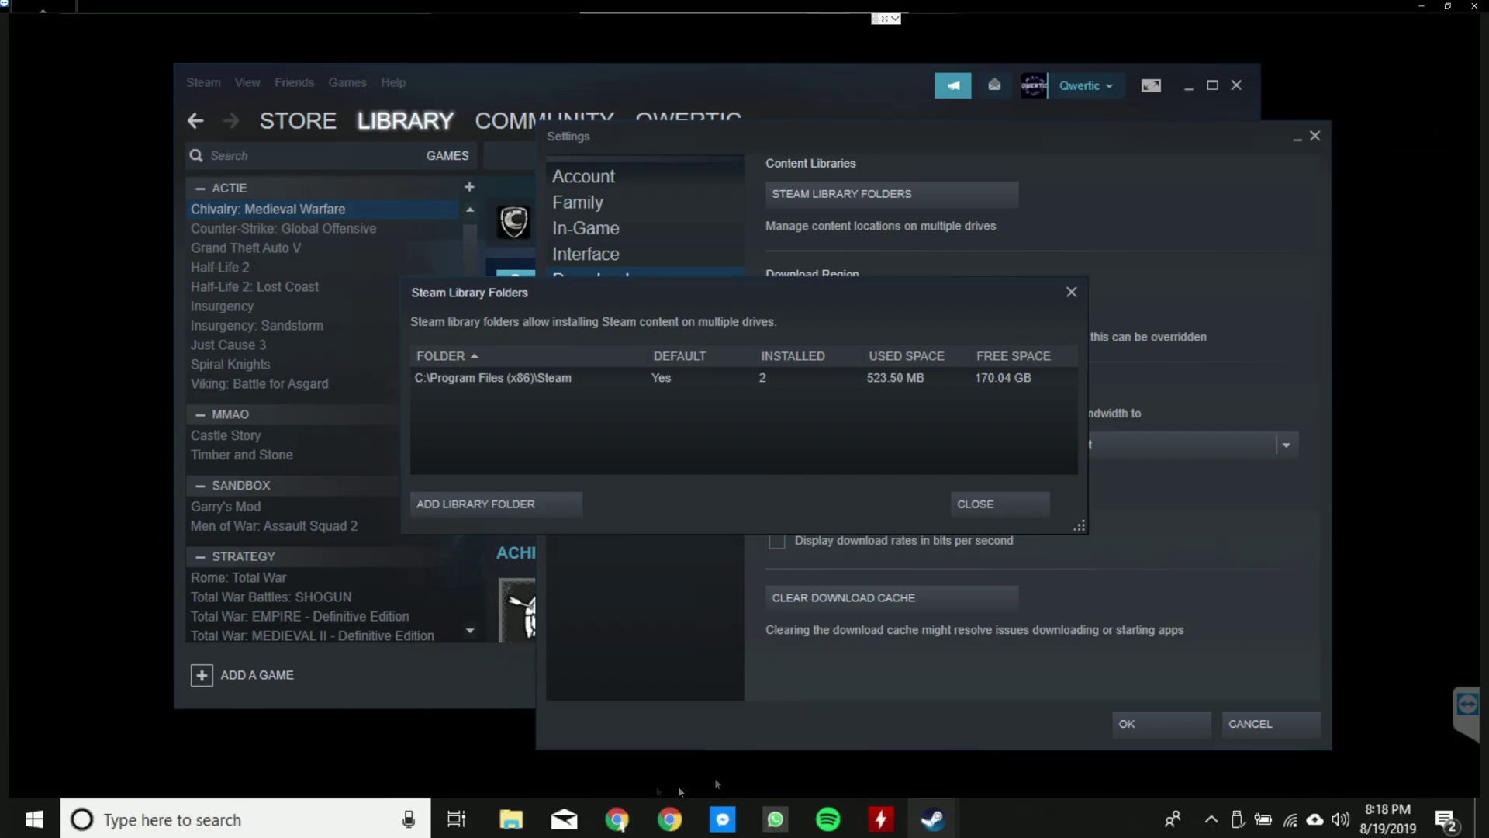
{"action": "left_click", "coordinate": [516, 821]}
{"action": "scroll", "coordinate": [144, 536], "scroll_direction": "down", "scroll_amount": 2}
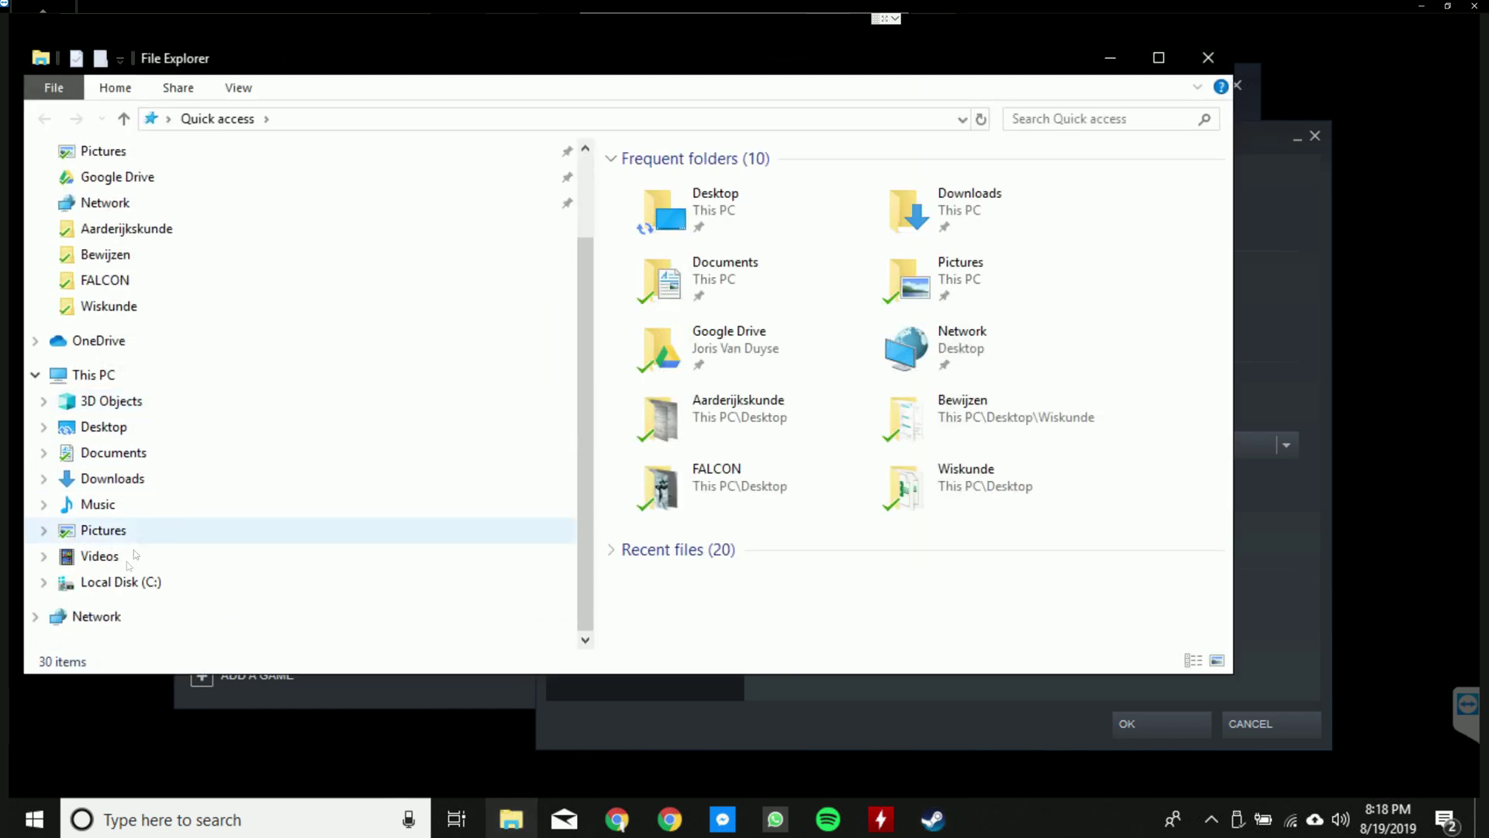
{"action": "left_click", "coordinate": [135, 616]}
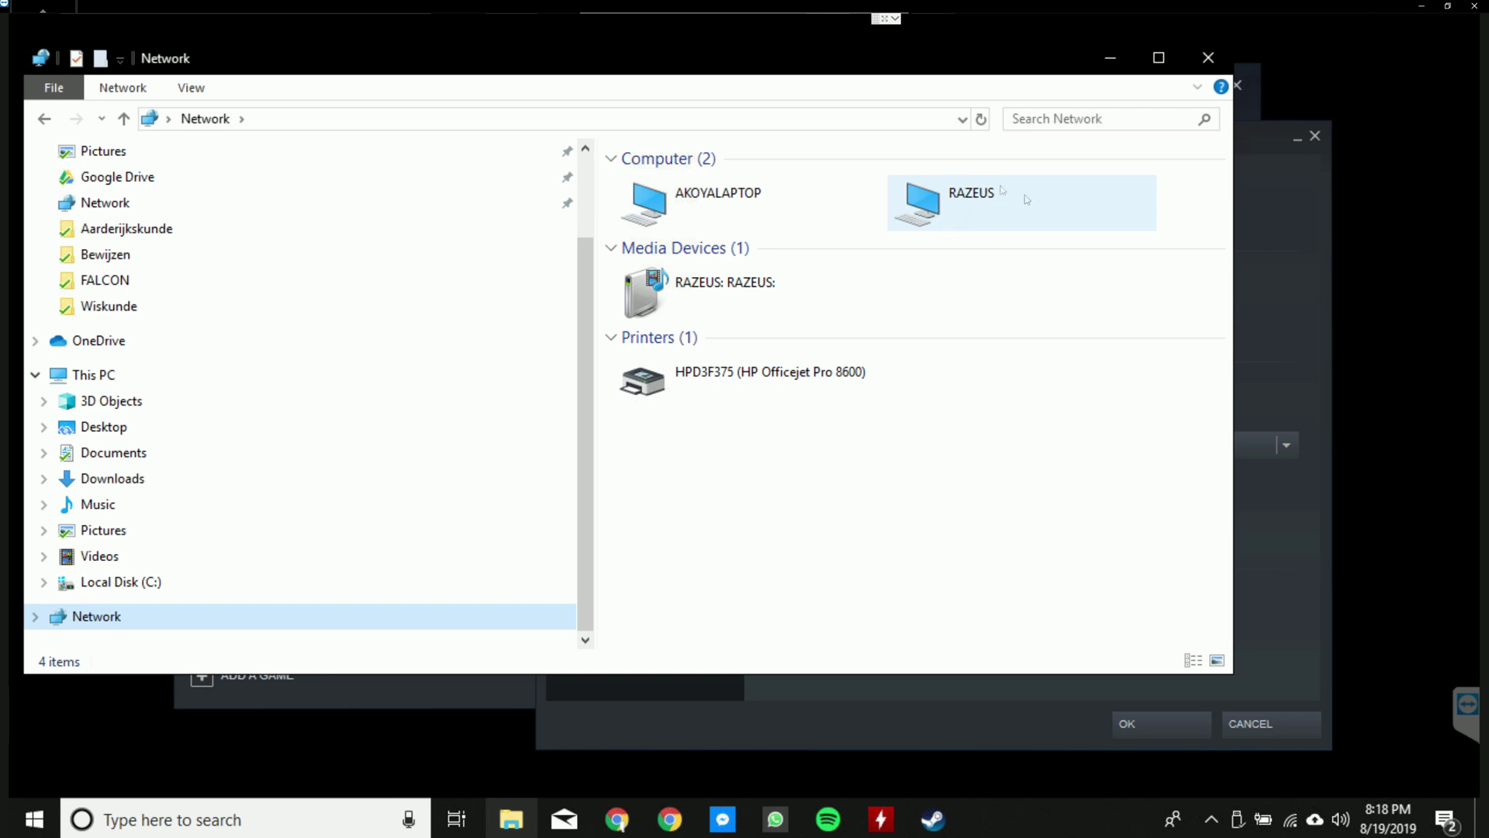
Step: Open the RAZEUS computer on the network and enter its ssd1tb shared folder
{"action": "double_click", "coordinate": [954, 199]}
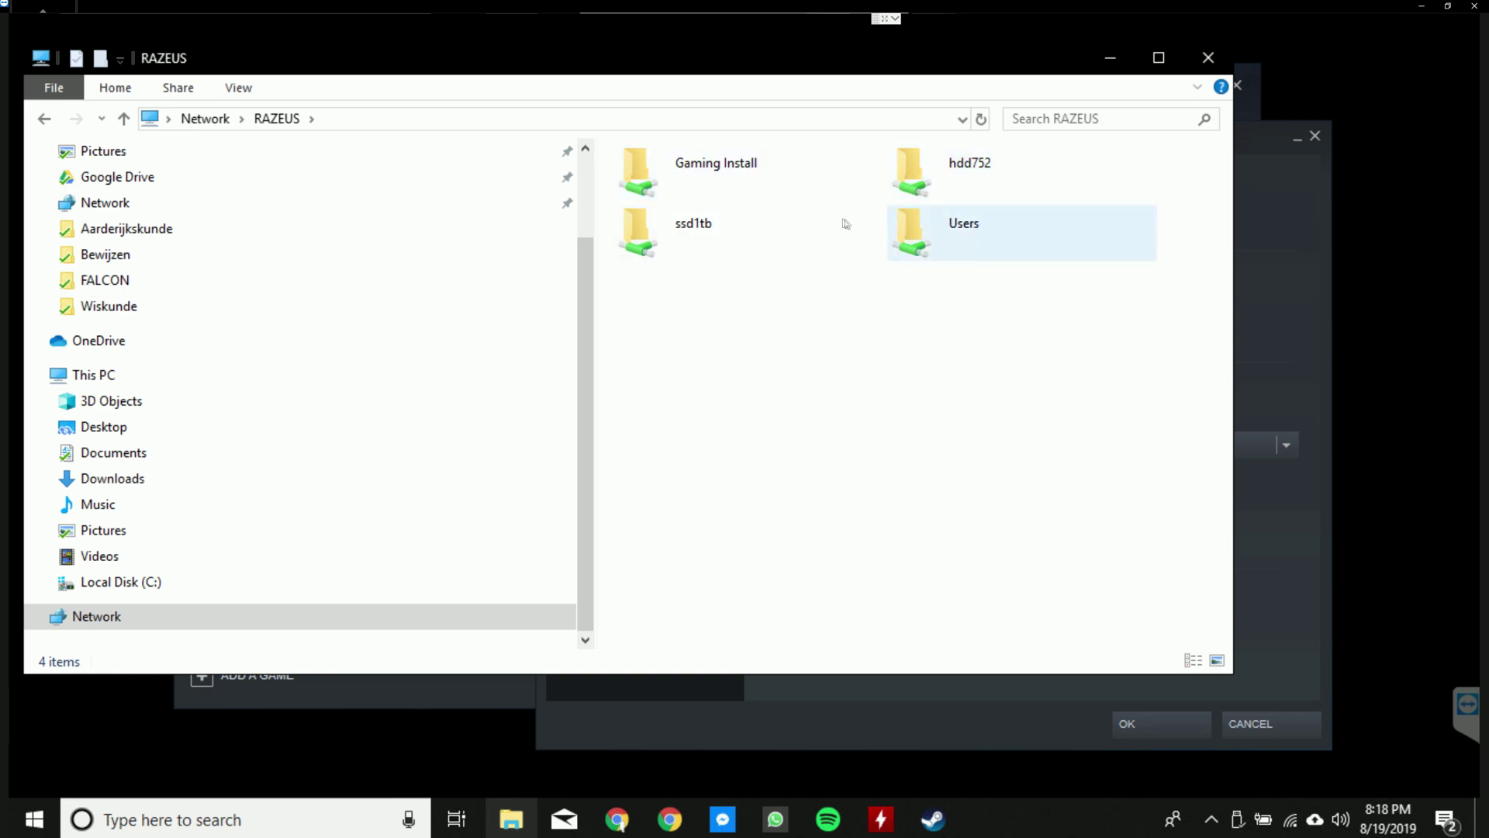
{"action": "double_click", "coordinate": [702, 235]}
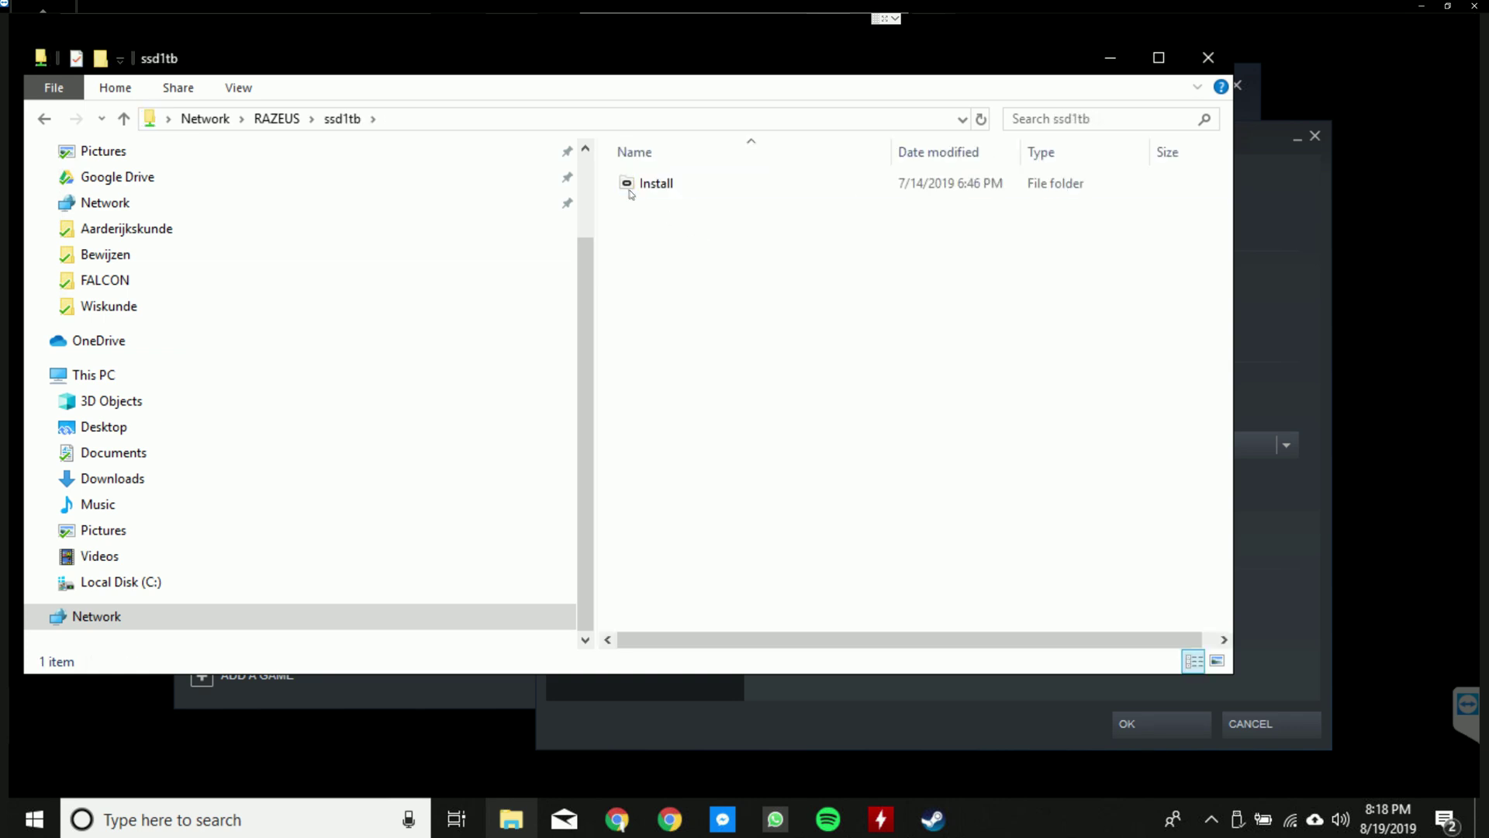
{"action": "key", "text": "alt+Left"}
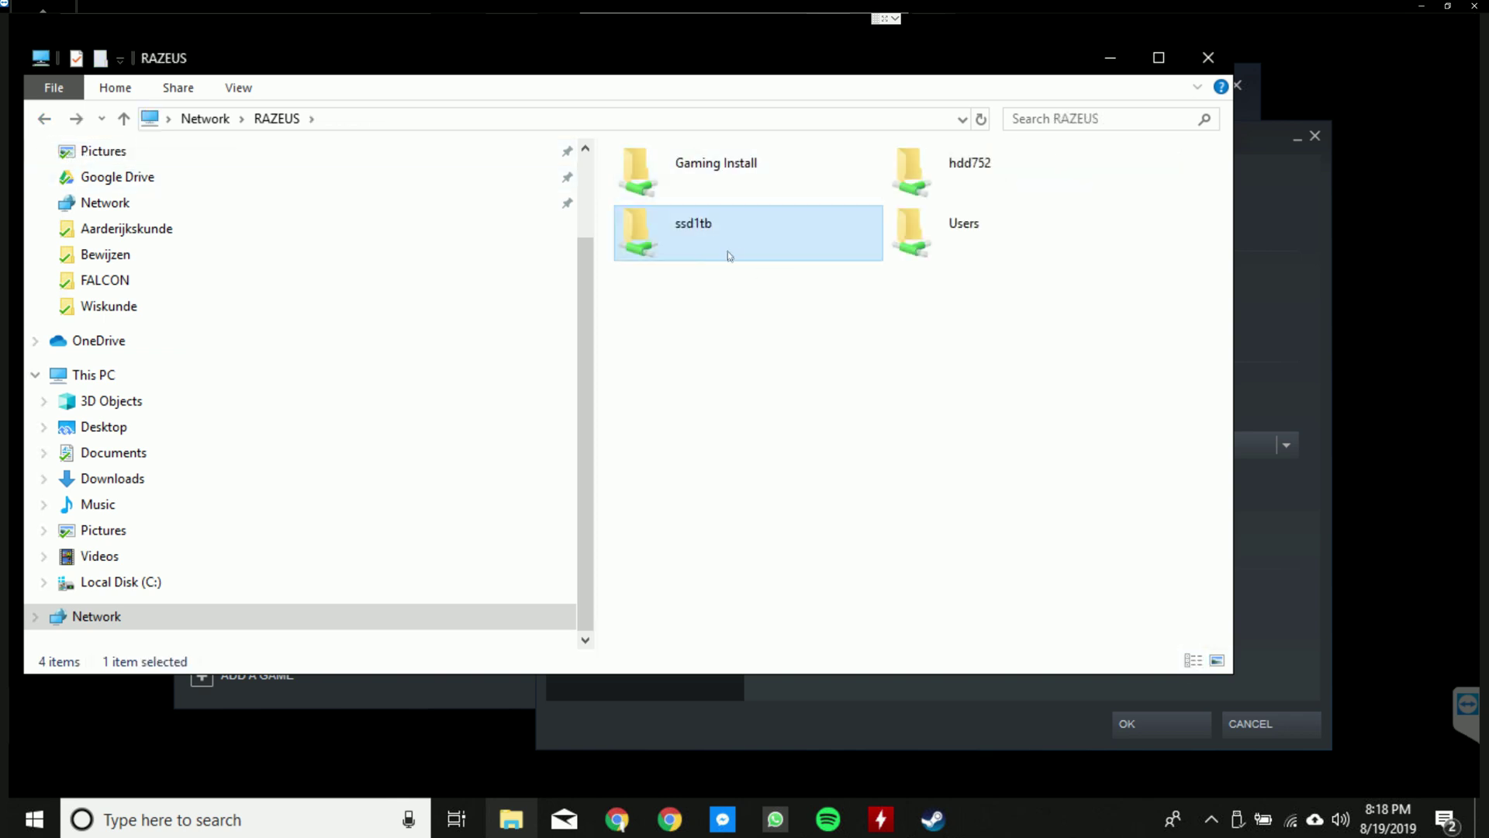
{"action": "double_click", "coordinate": [723, 230]}
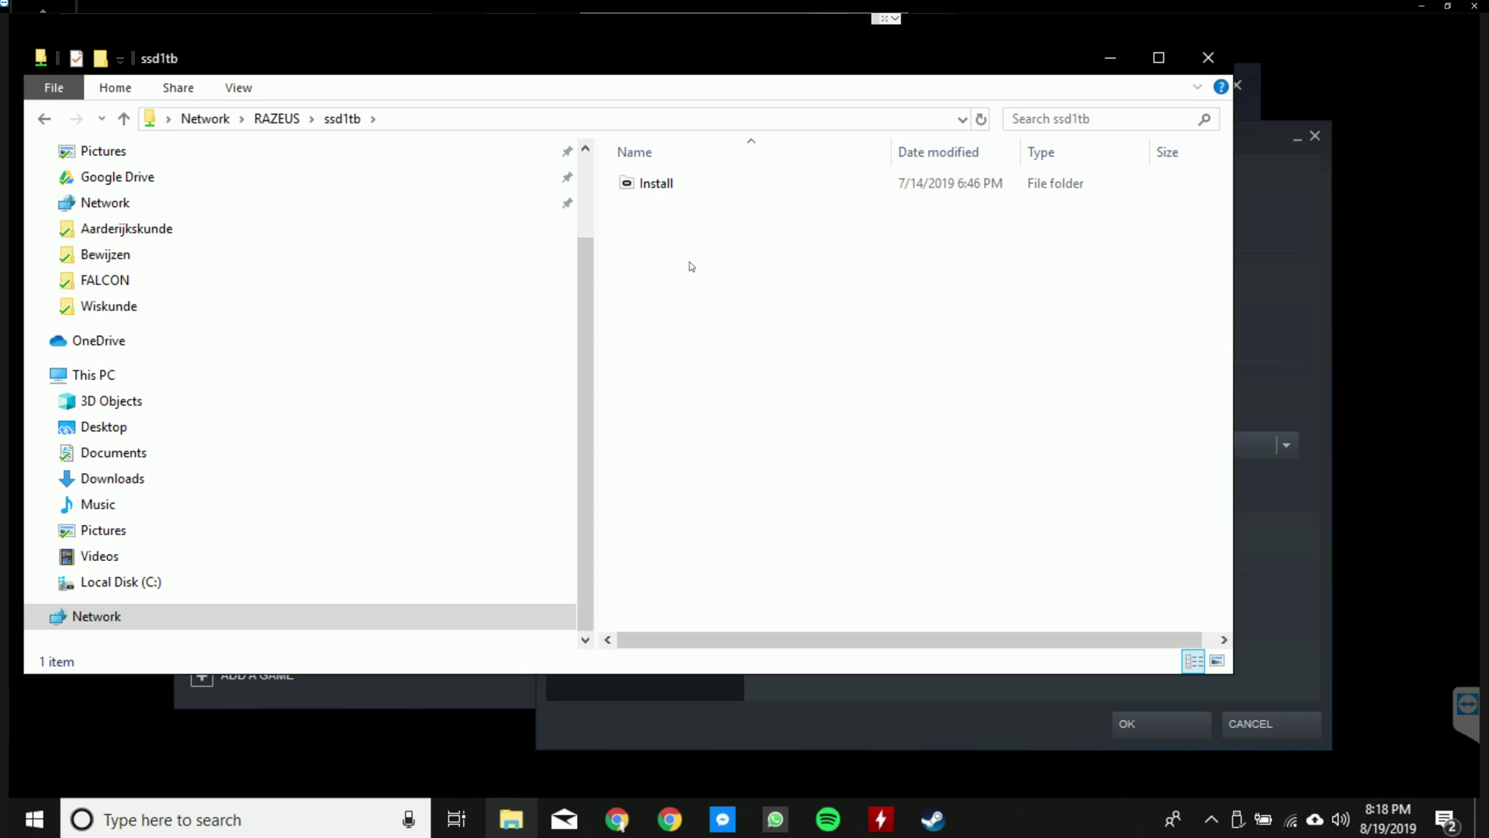
Step: Test write access to the ssd1tb share by creating a folder named sdfsfdf and permanently deleting it
{"action": "right_click", "coordinate": [690, 262]}
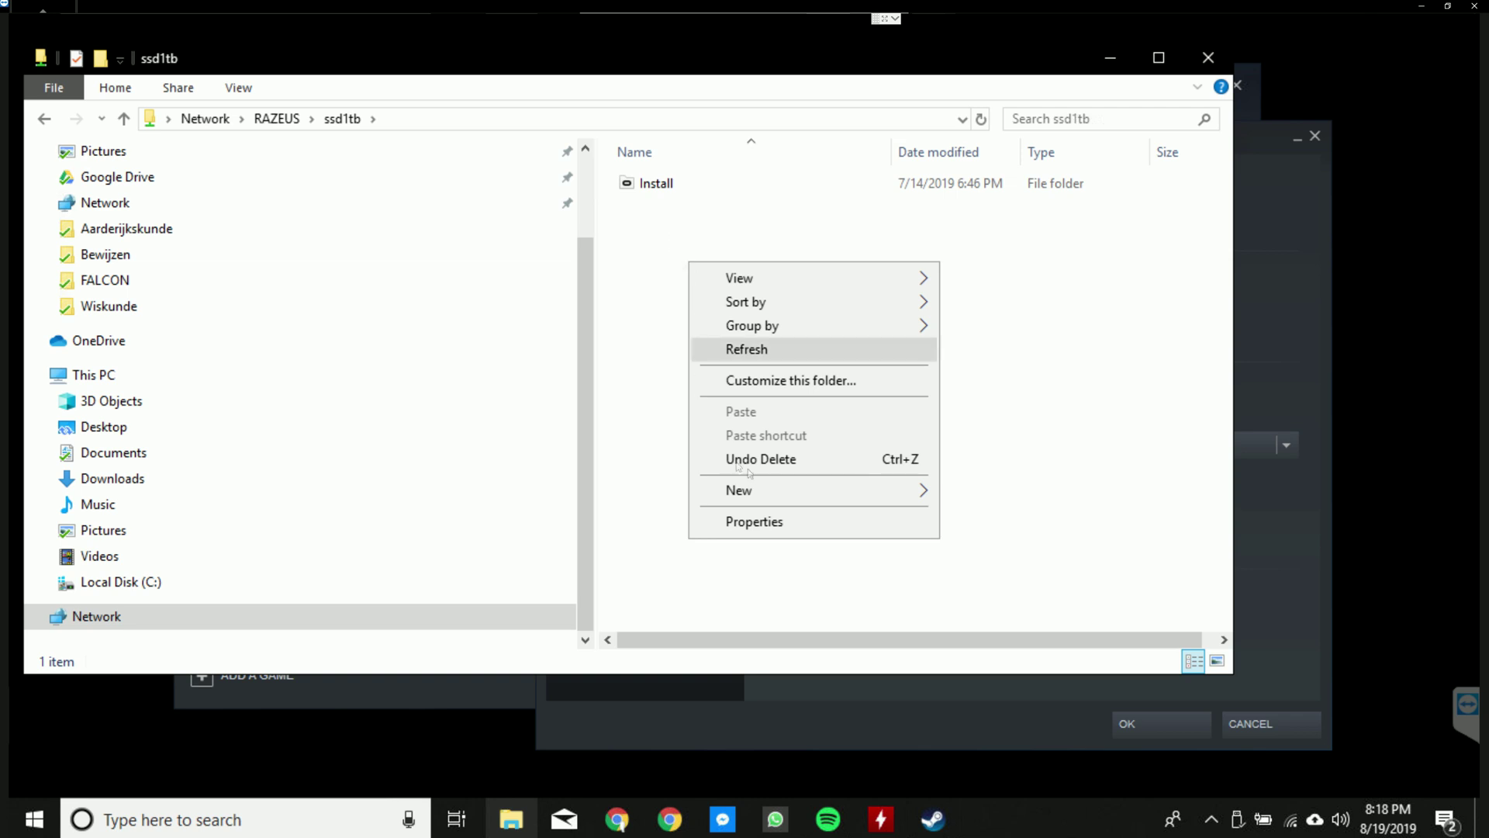
{"action": "mouse_move", "coordinate": [927, 488]}
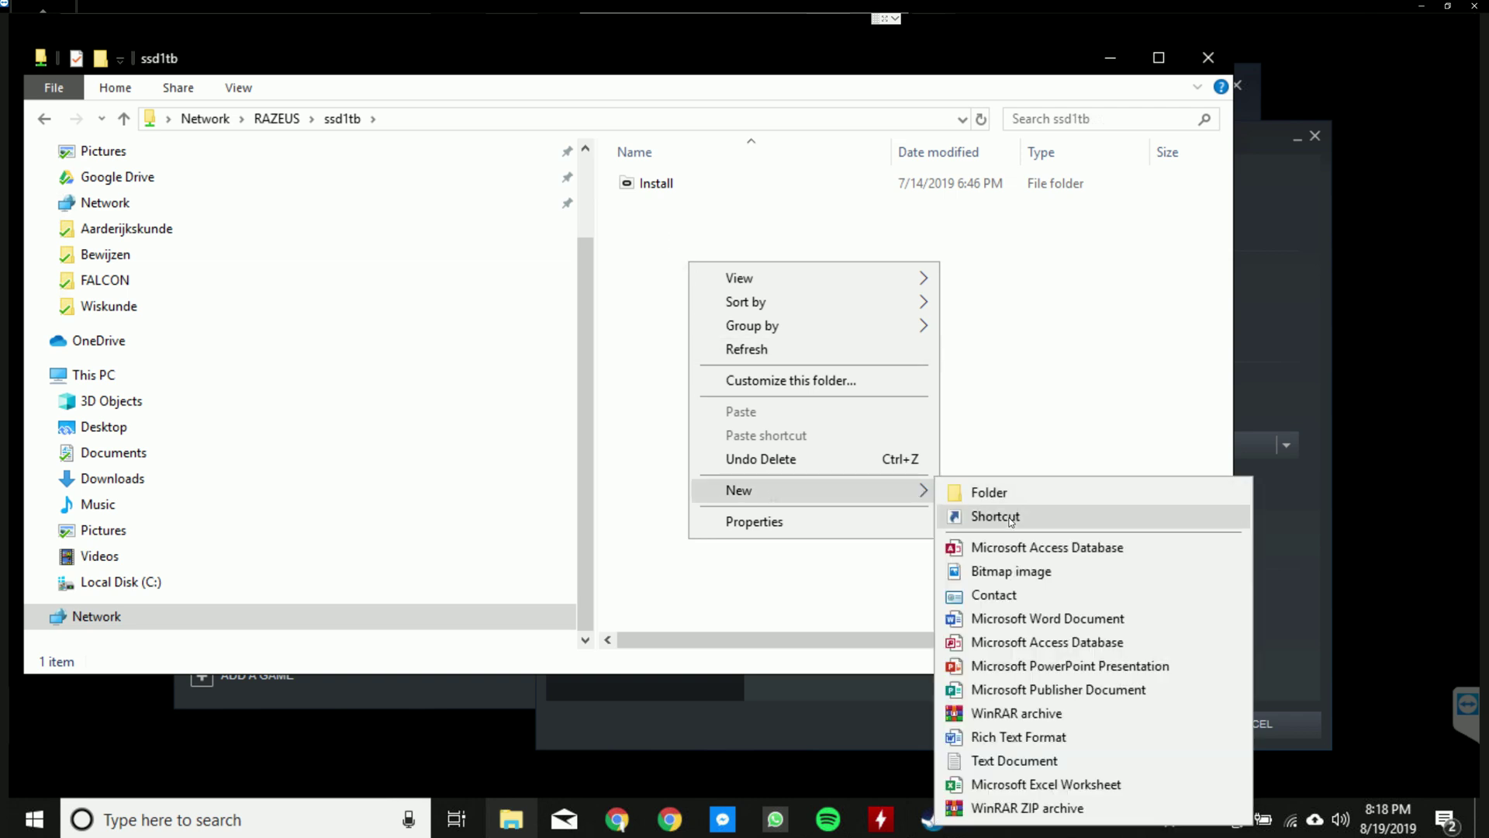
{"action": "left_click", "coordinate": [1001, 493]}
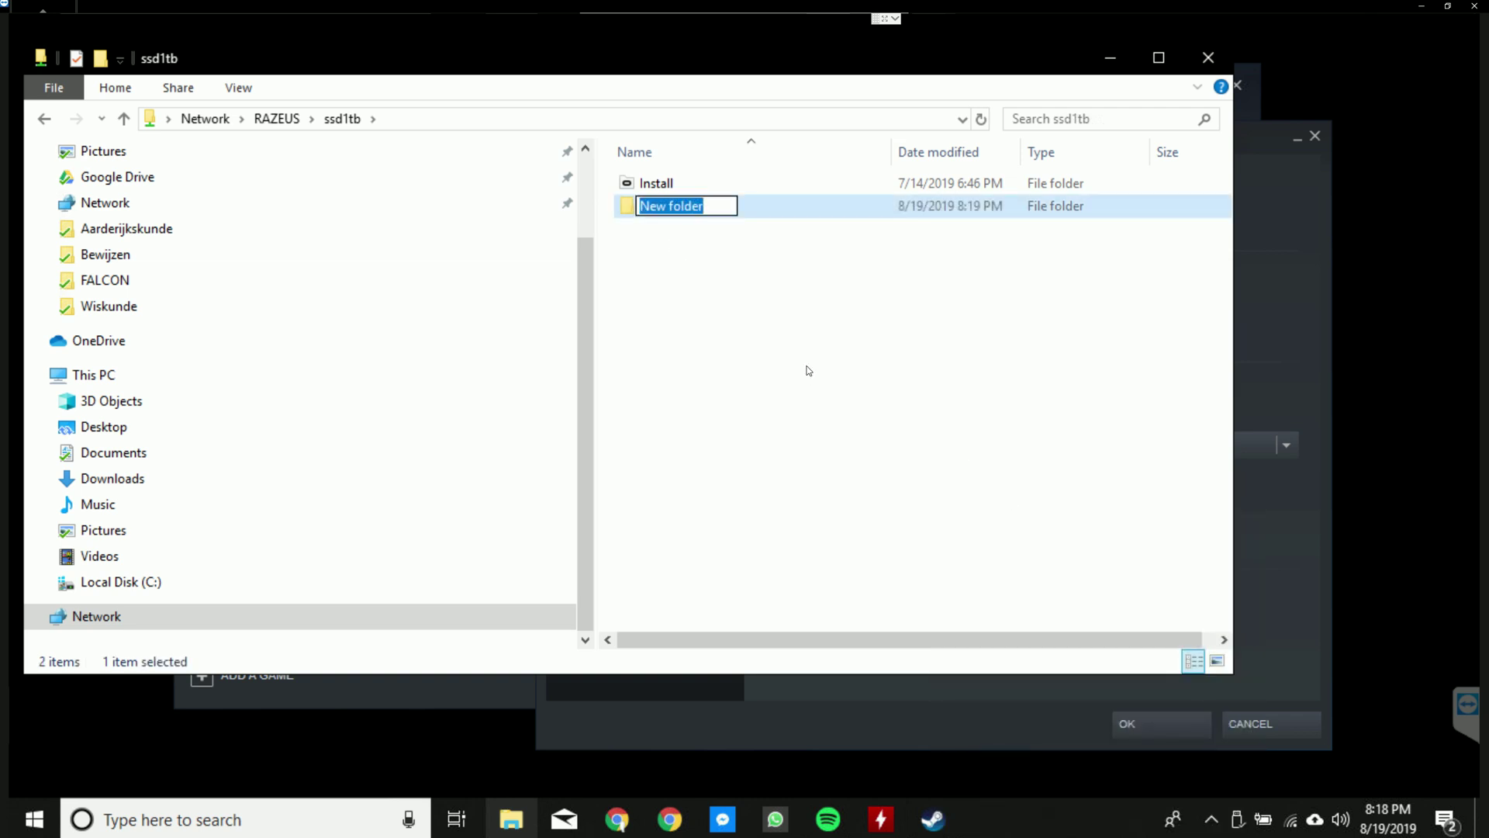
{"action": "type", "text": "sdfsfdf"}
{"action": "key", "text": "Return"}
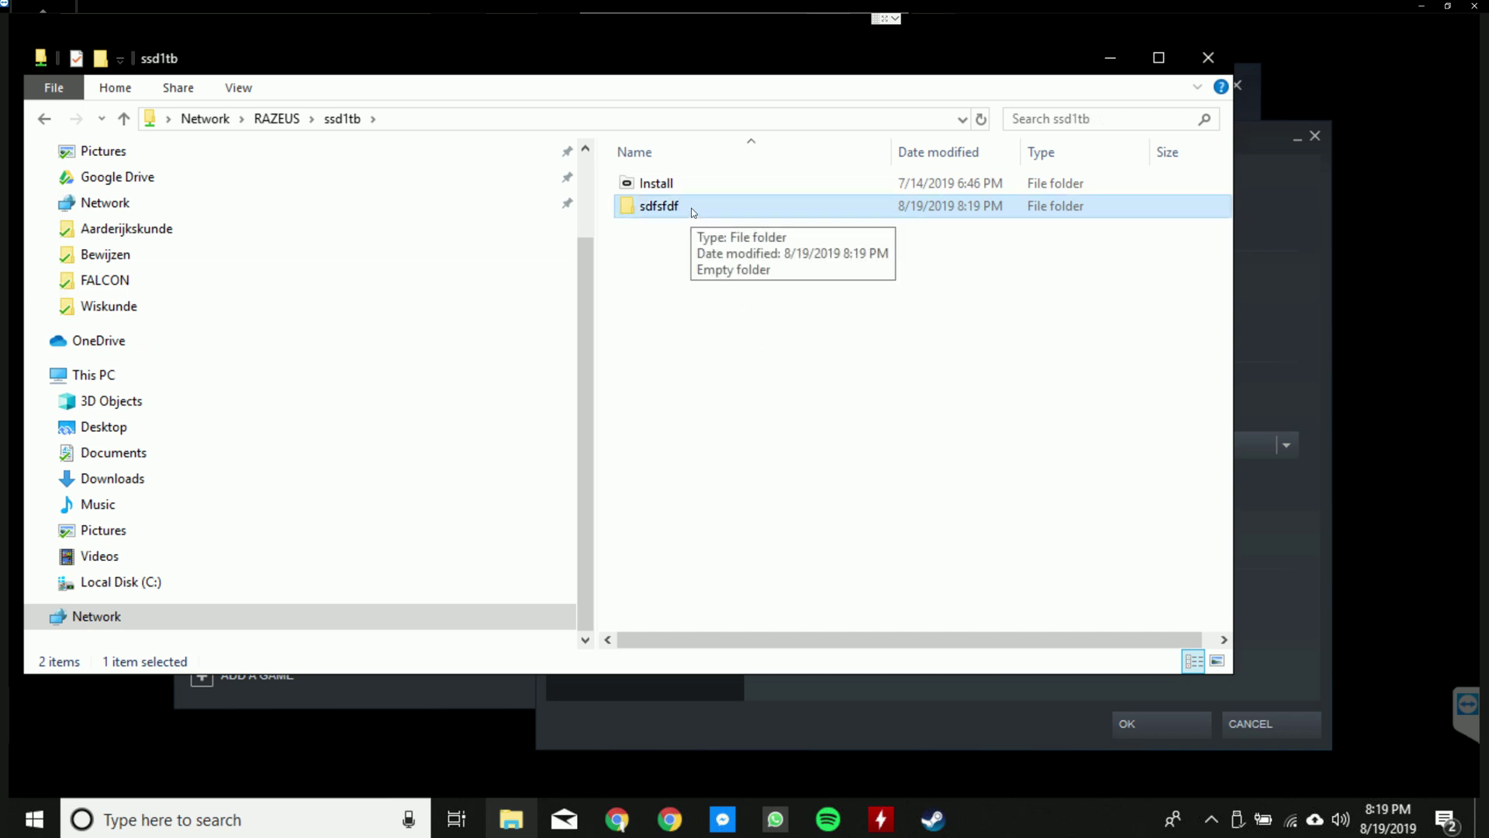
{"action": "key", "text": "Delete"}
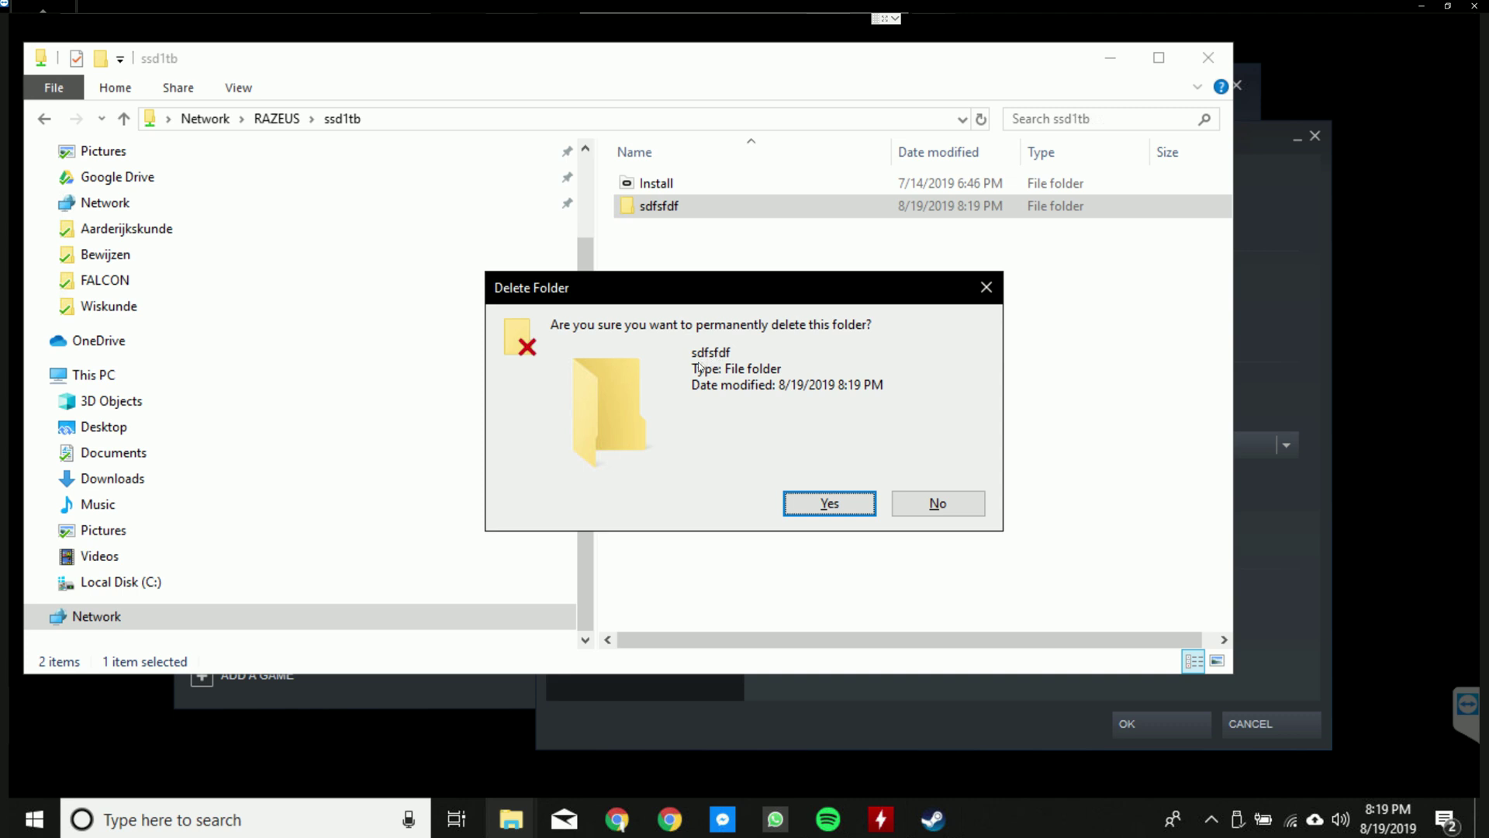
{"action": "left_click", "coordinate": [830, 506]}
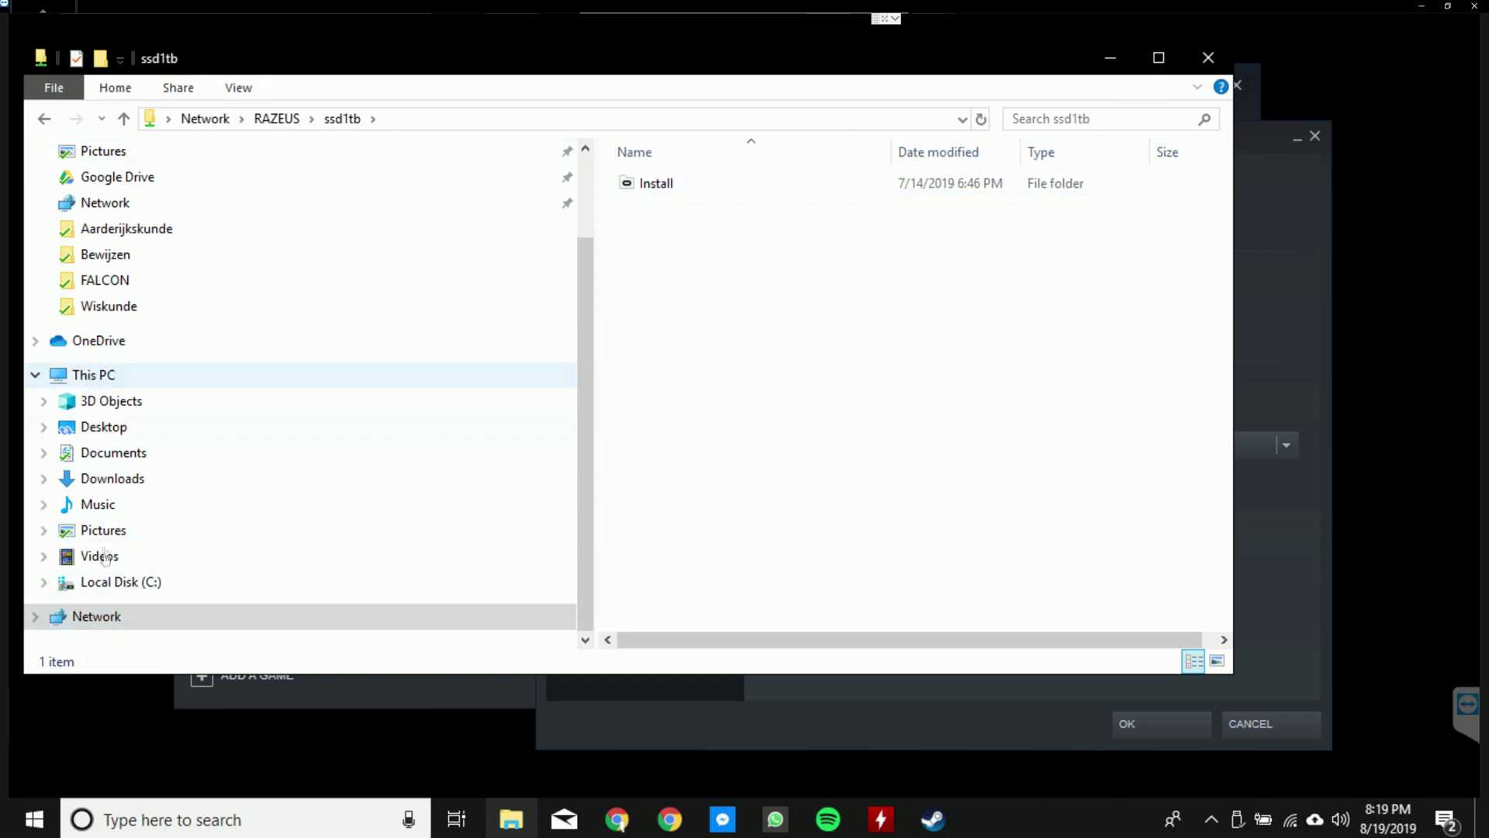
Step: Return to the RAZEUS computer's shares and map ssd1tb as a network drive with the letter Z:
{"action": "left_click", "coordinate": [91, 617]}
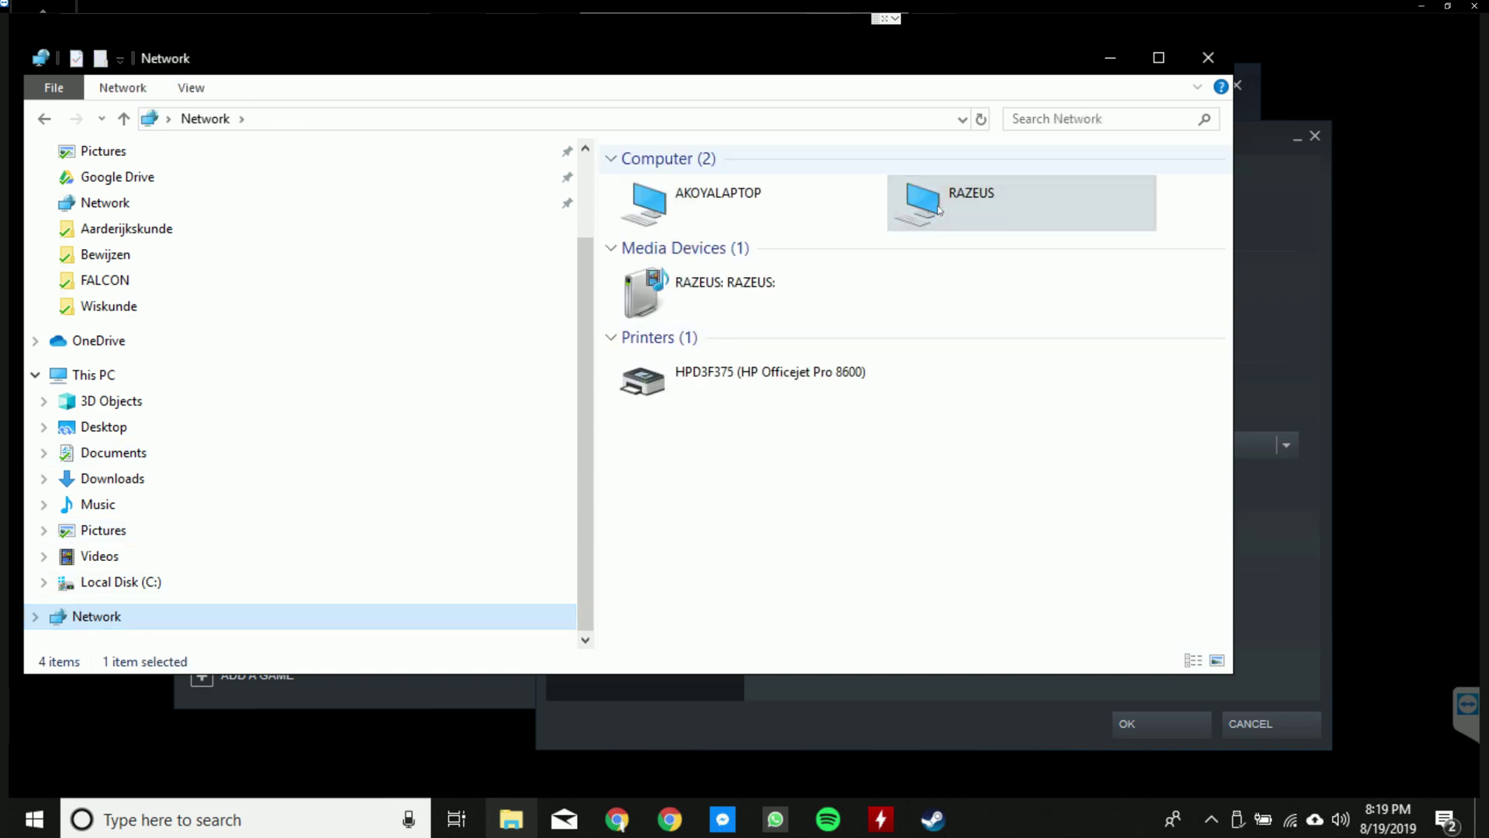
{"action": "left_click", "coordinate": [955, 200]}
{"action": "double_click", "coordinate": [954, 201]}
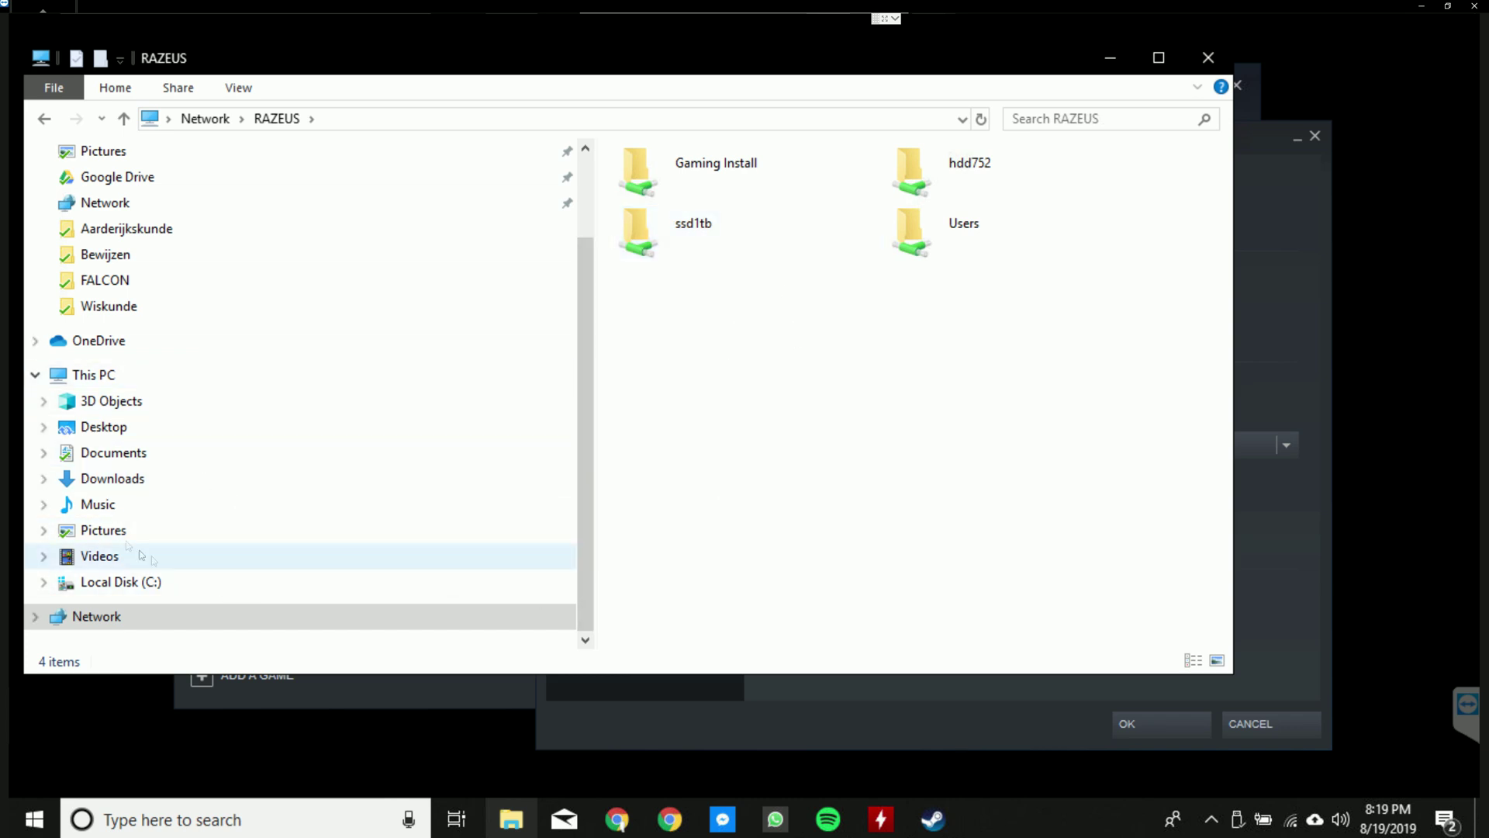
{"action": "left_click", "coordinate": [694, 226]}
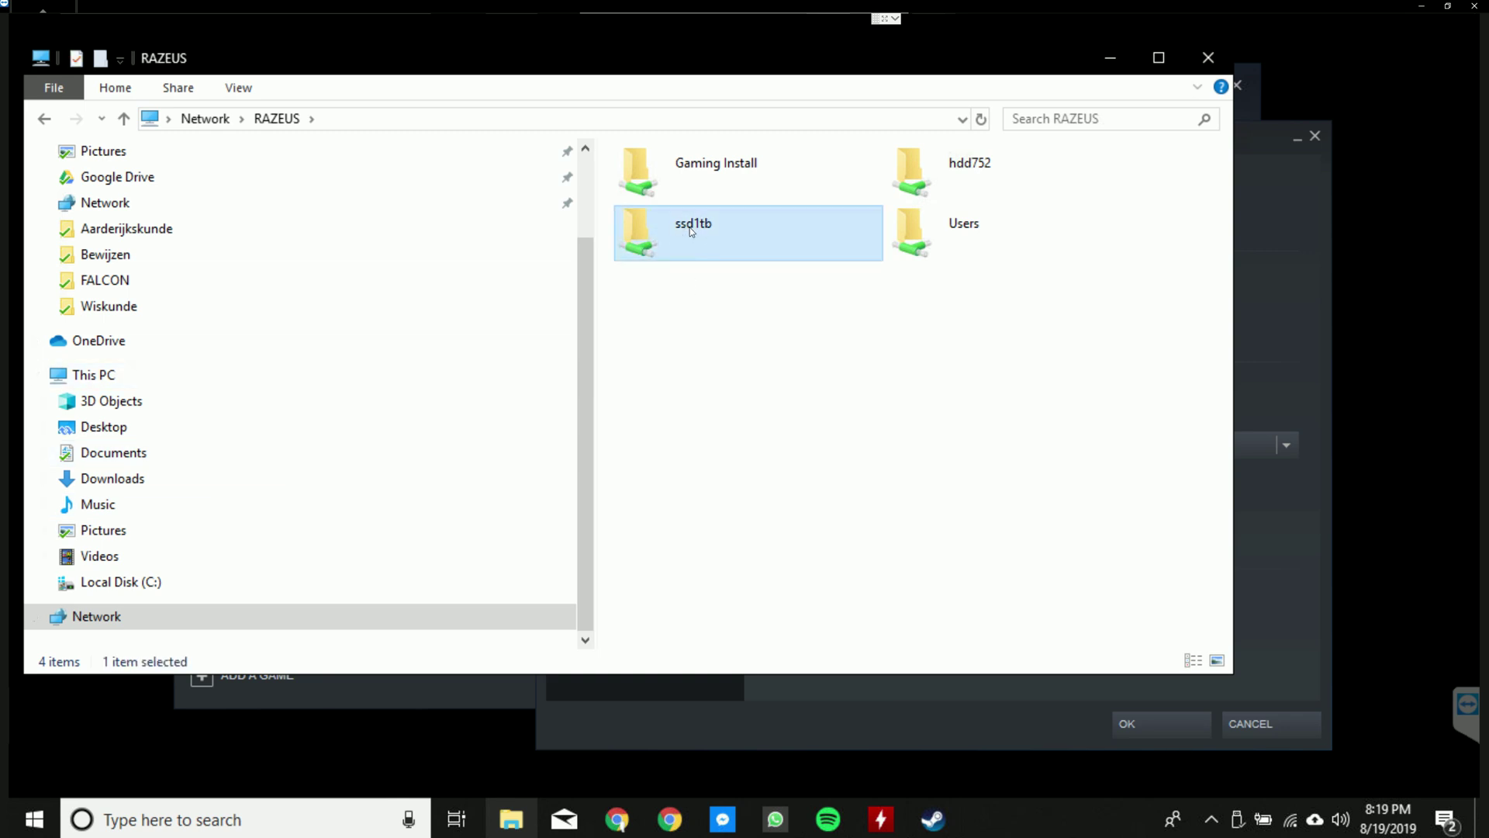
{"action": "right_click", "coordinate": [690, 227]}
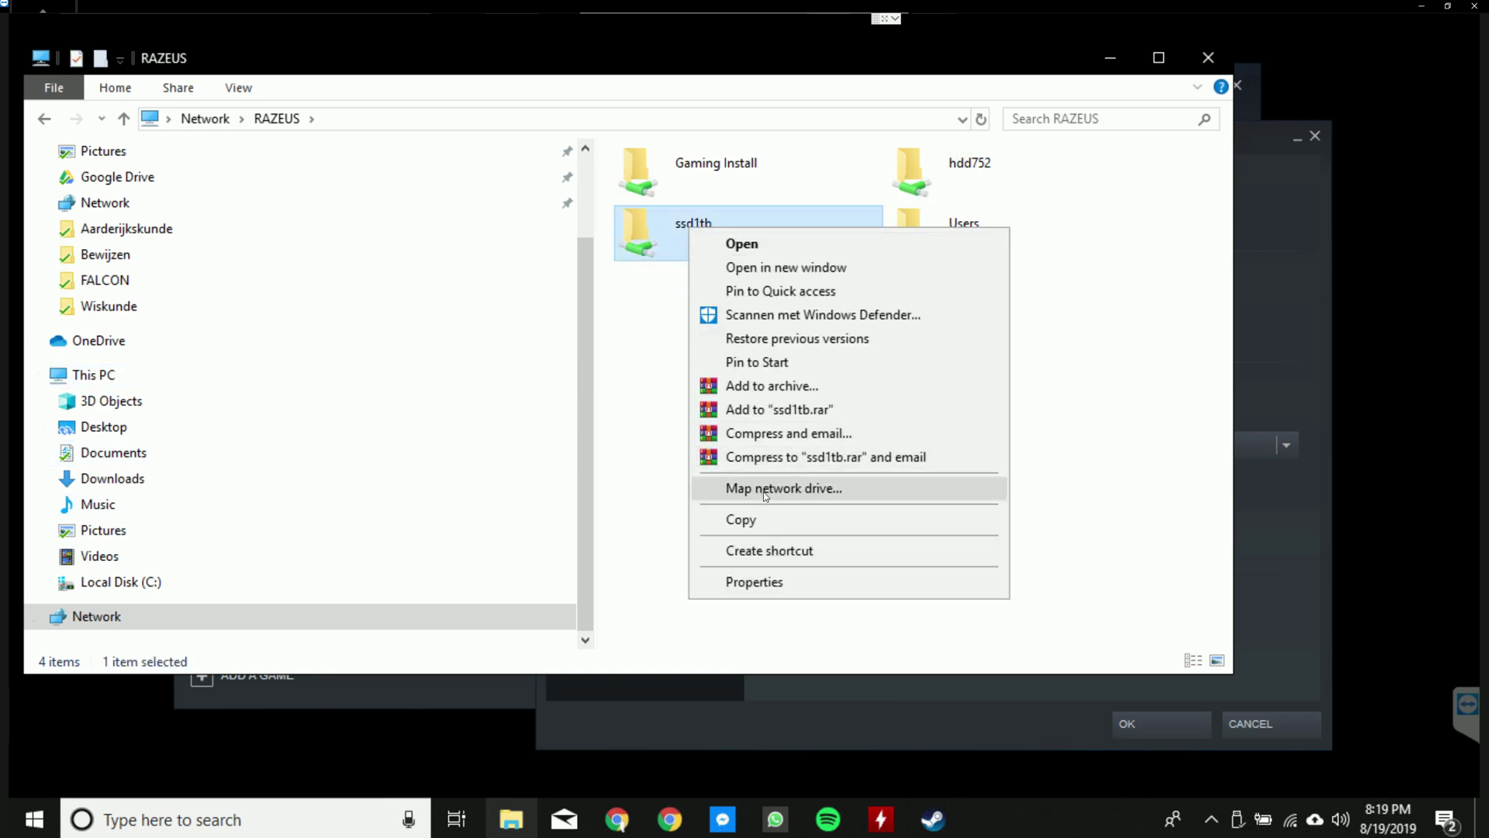
{"action": "left_click", "coordinate": [784, 492]}
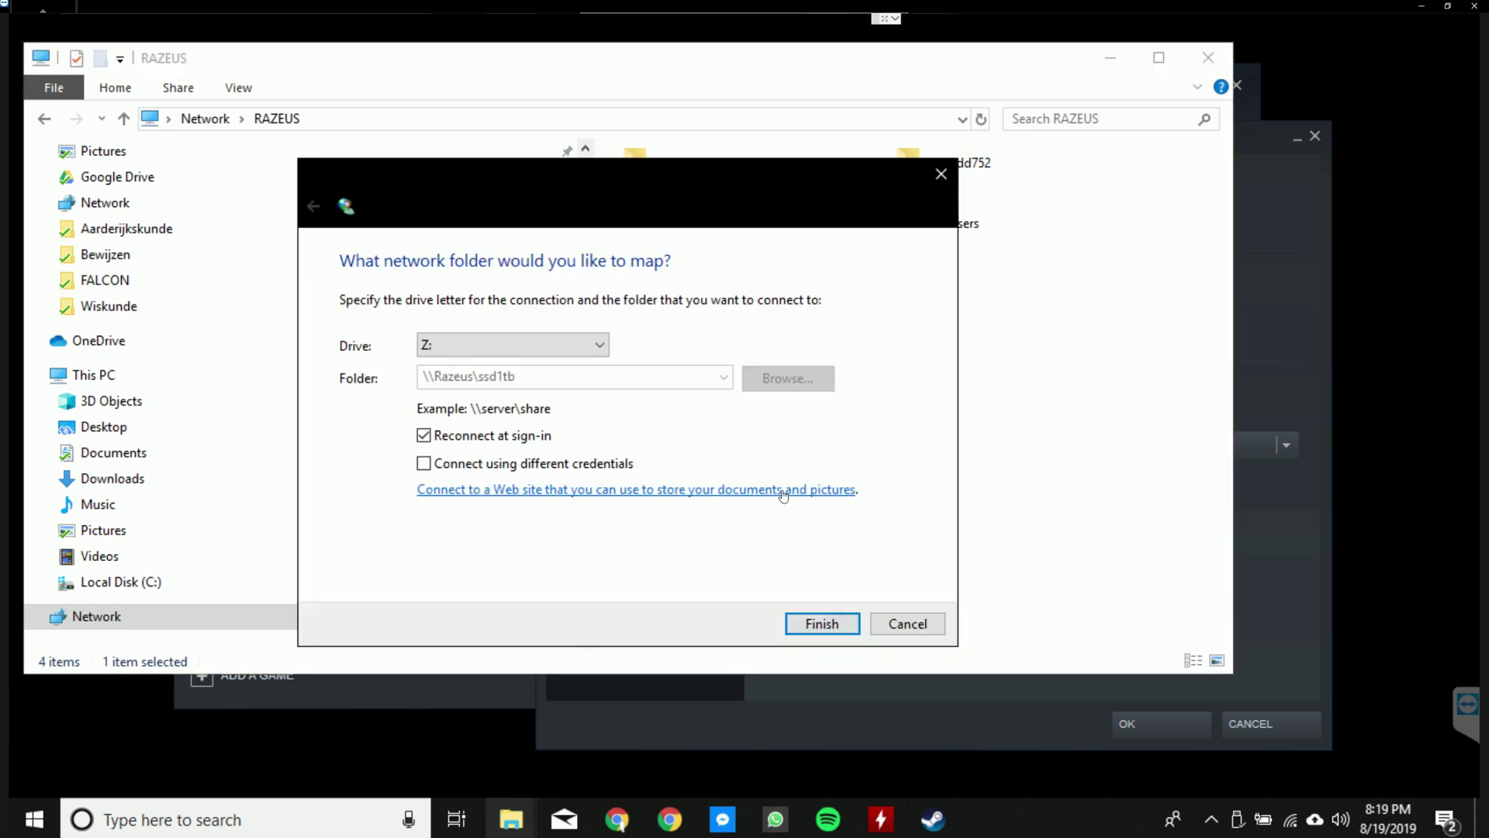
{"action": "left_click", "coordinate": [455, 346]}
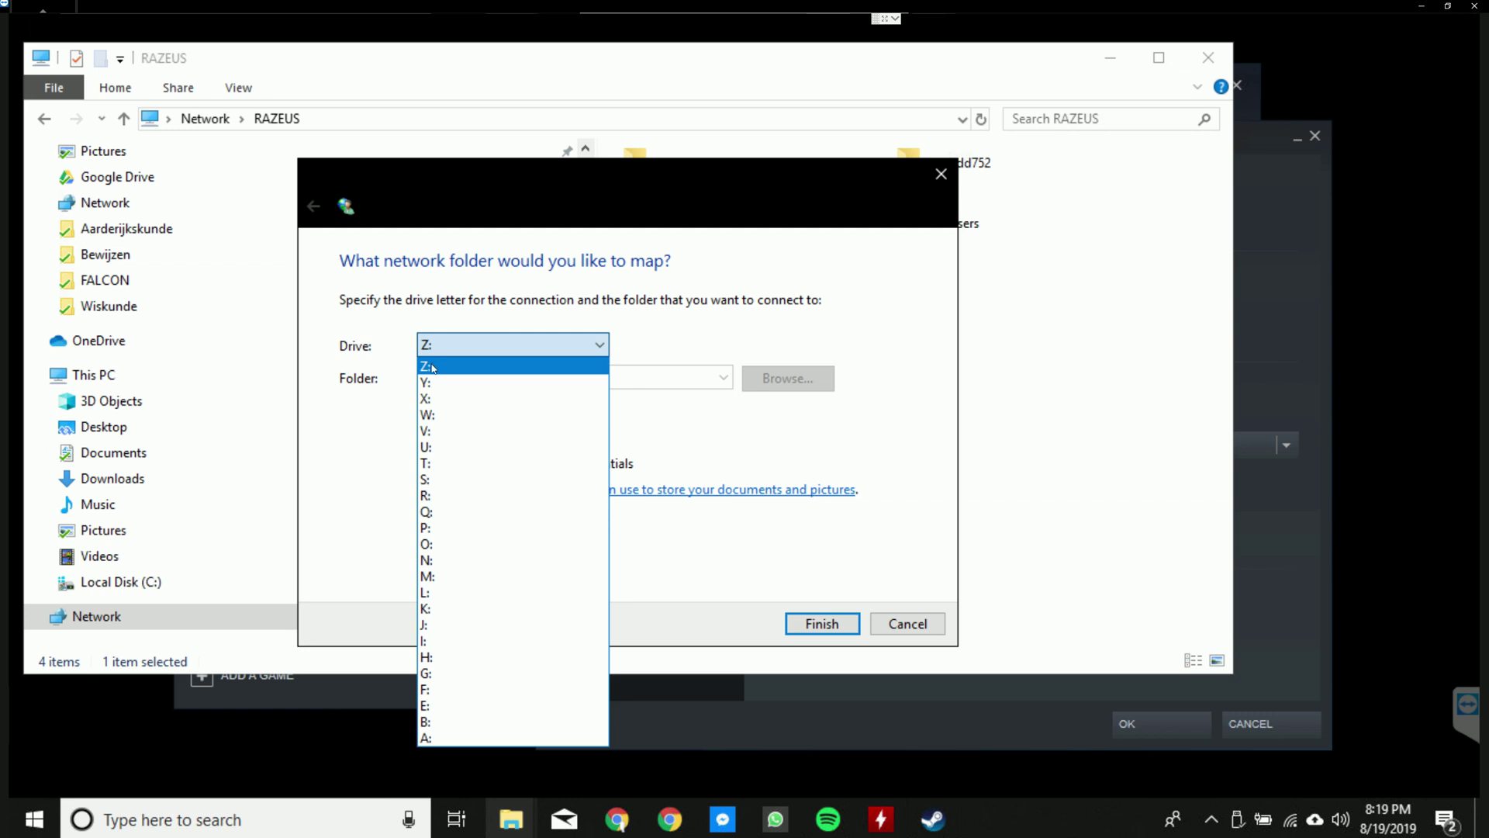
{"action": "left_click", "coordinate": [439, 365]}
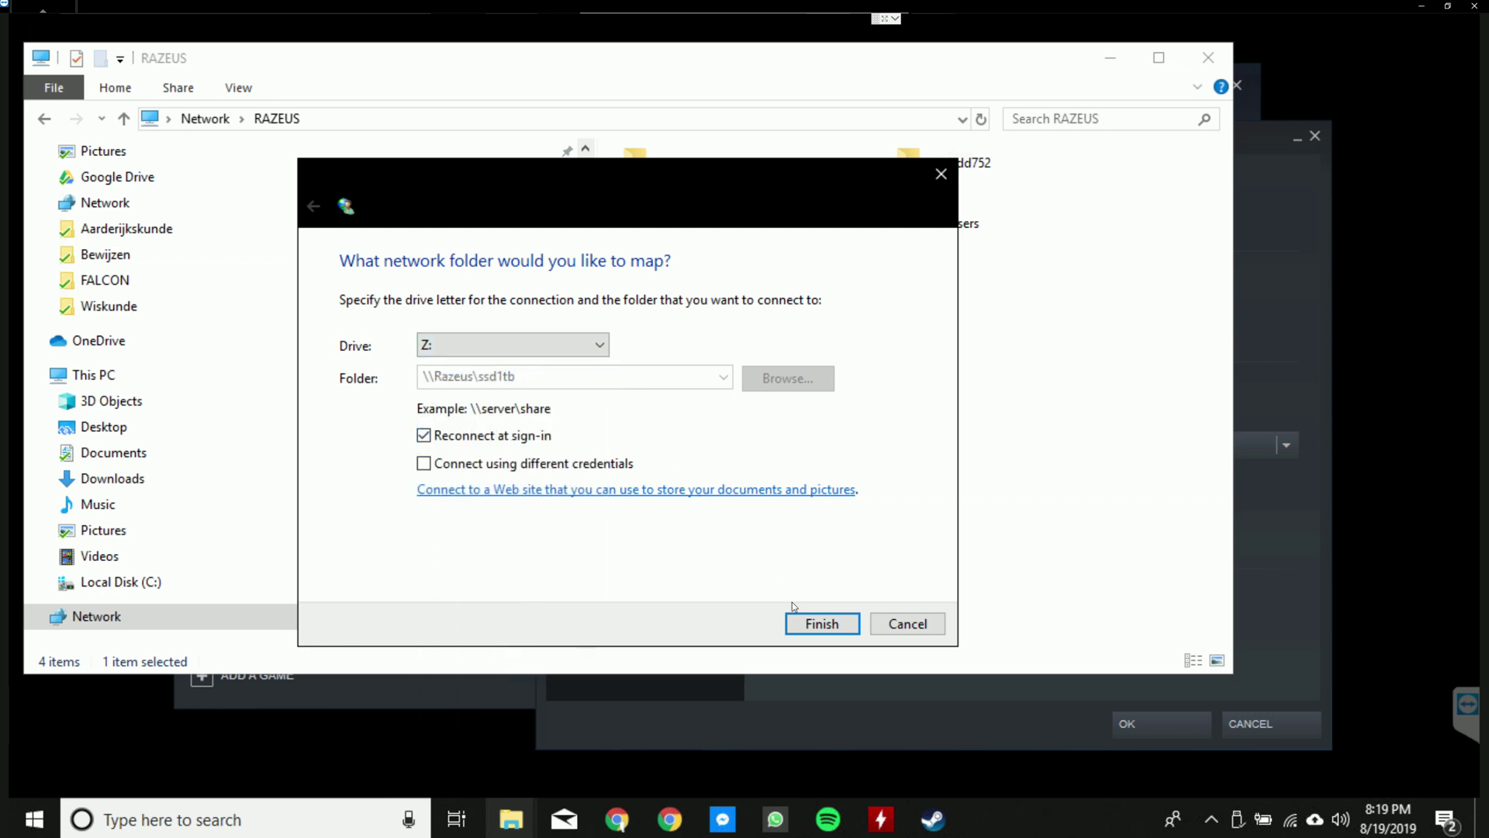
{"action": "left_click", "coordinate": [824, 623]}
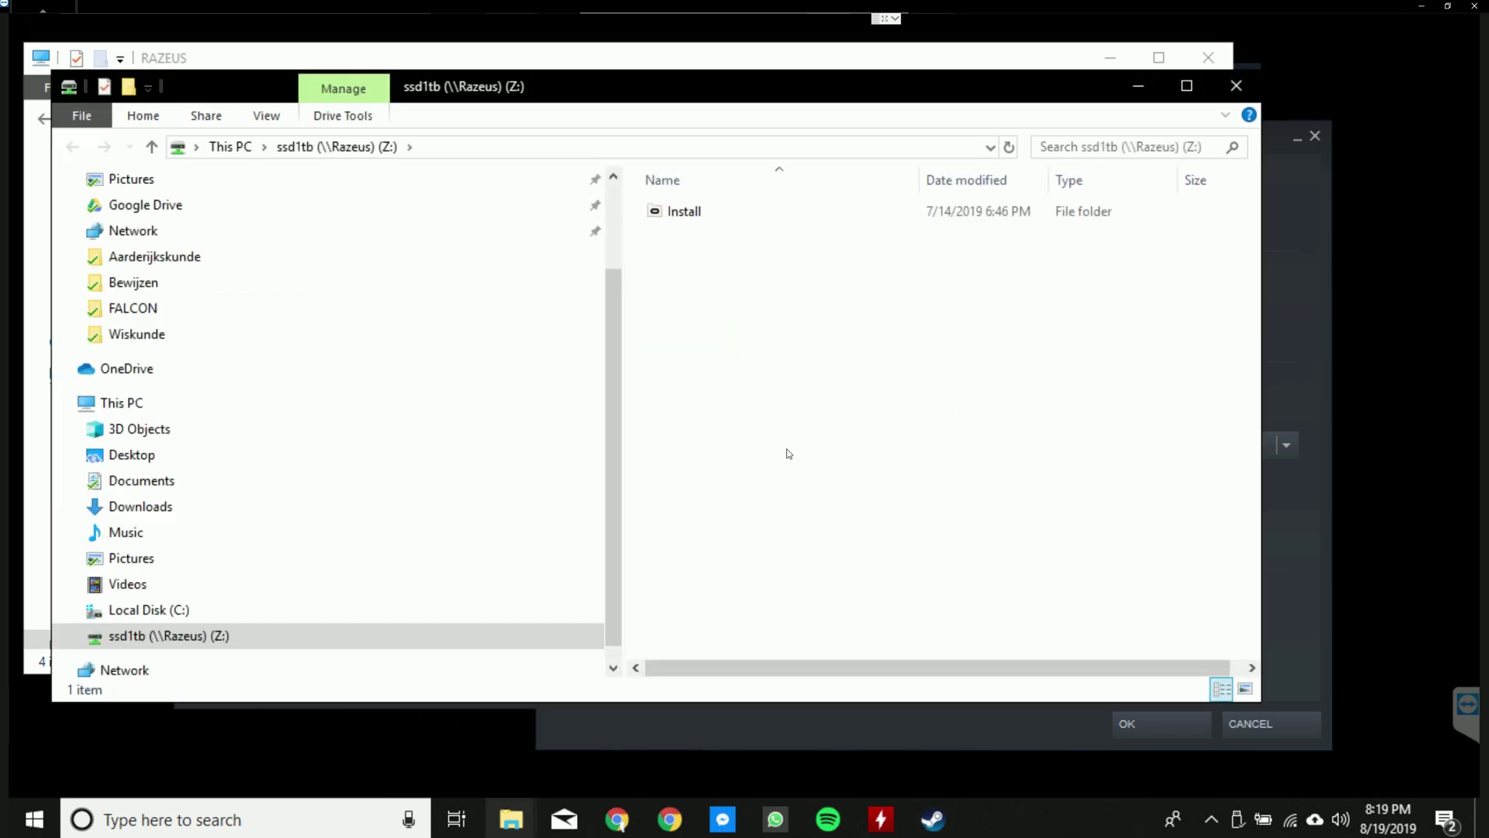
Step: Check the mapped network drive under This PC and bring Steam's settings with the library folders list to the front
{"action": "left_click", "coordinate": [124, 403]}
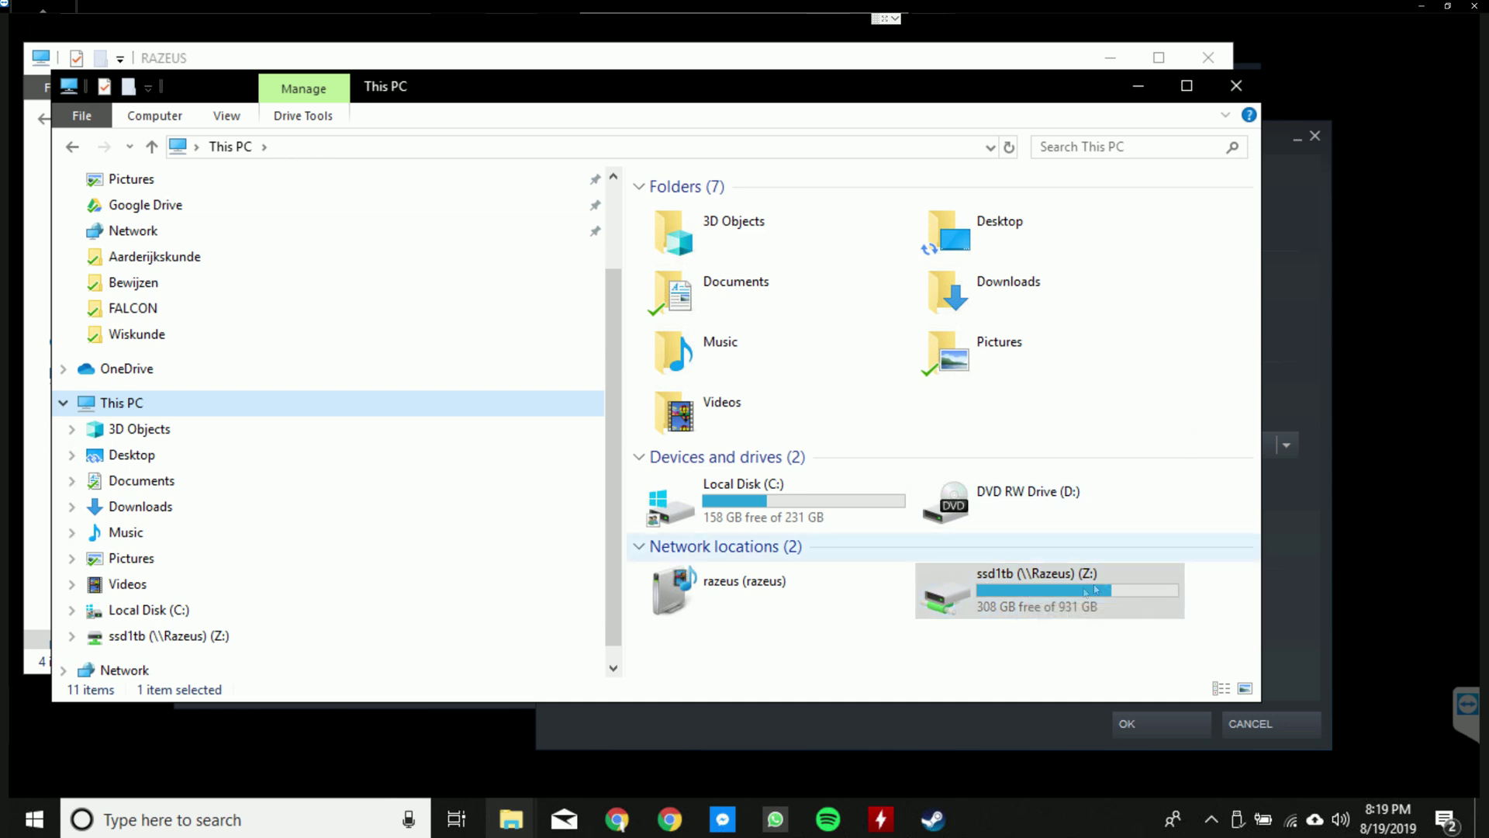
{"action": "left_click", "coordinate": [1296, 567]}
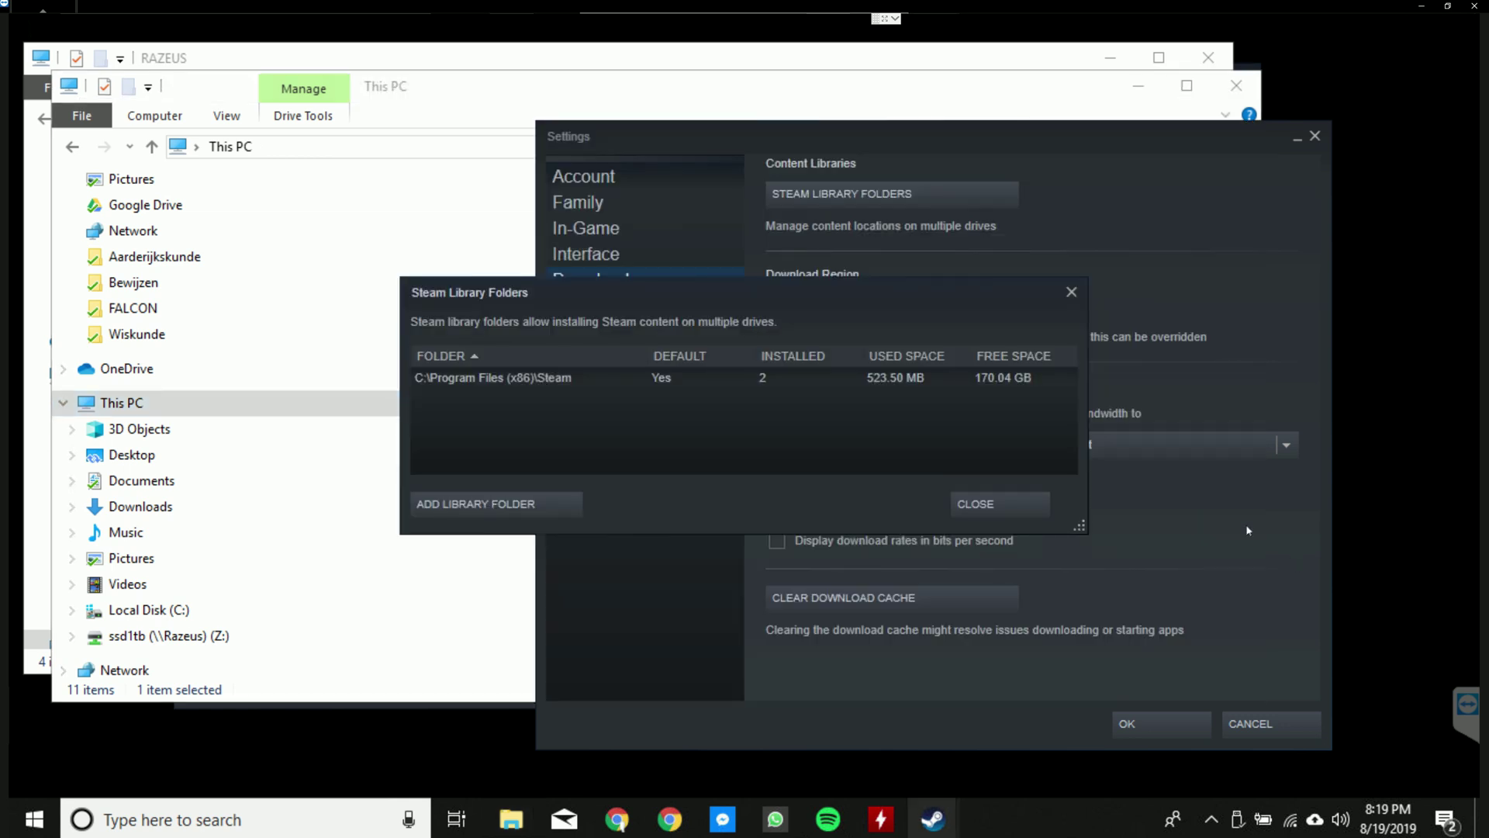
Step: Add the SteamLibrary folder inside Install on drive Z: as a Steam library folder and accept the settings
{"action": "left_click", "coordinate": [492, 506]}
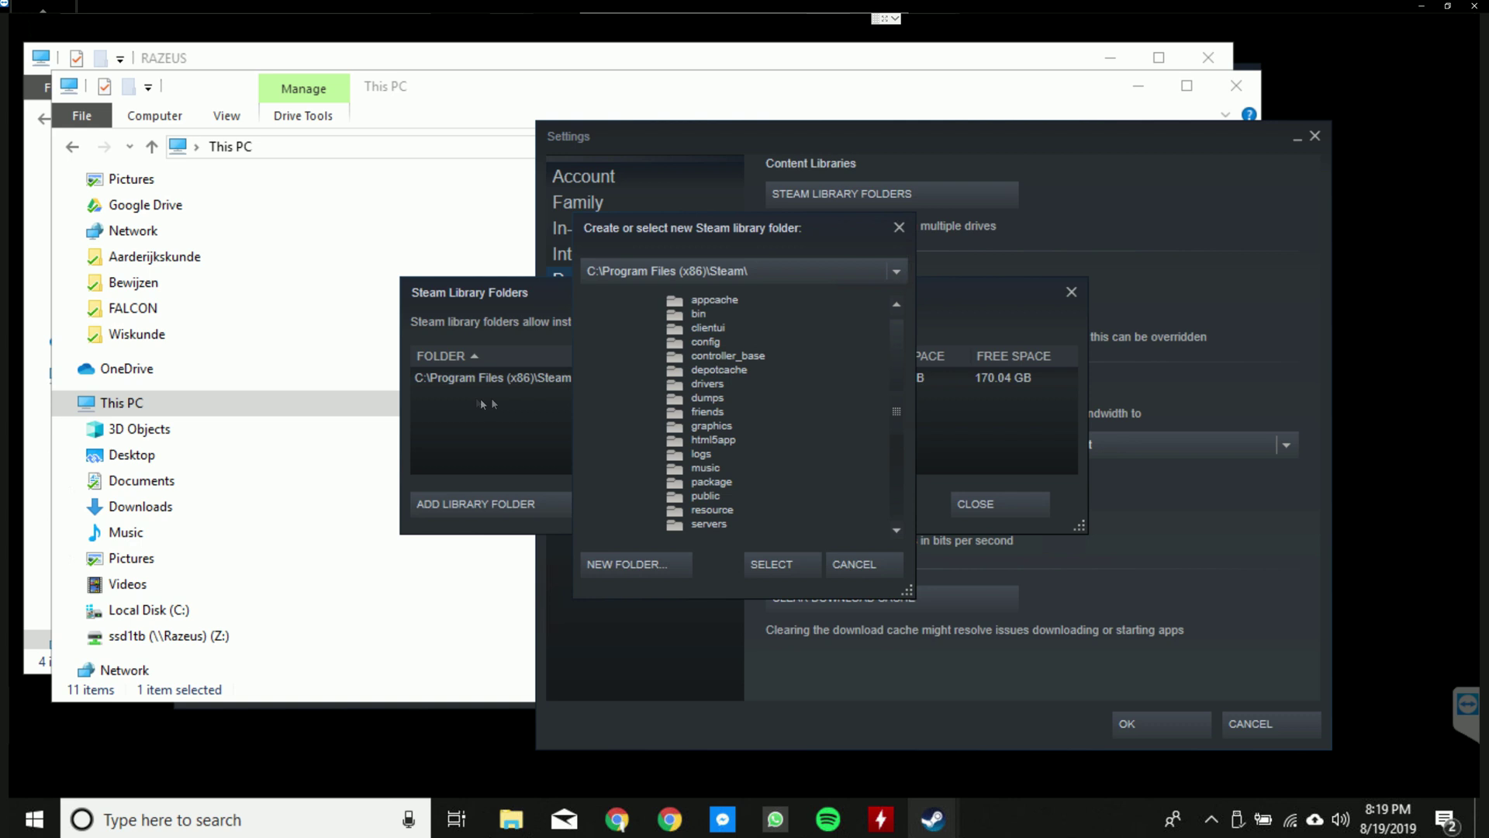
{"action": "left_click", "coordinate": [648, 271]}
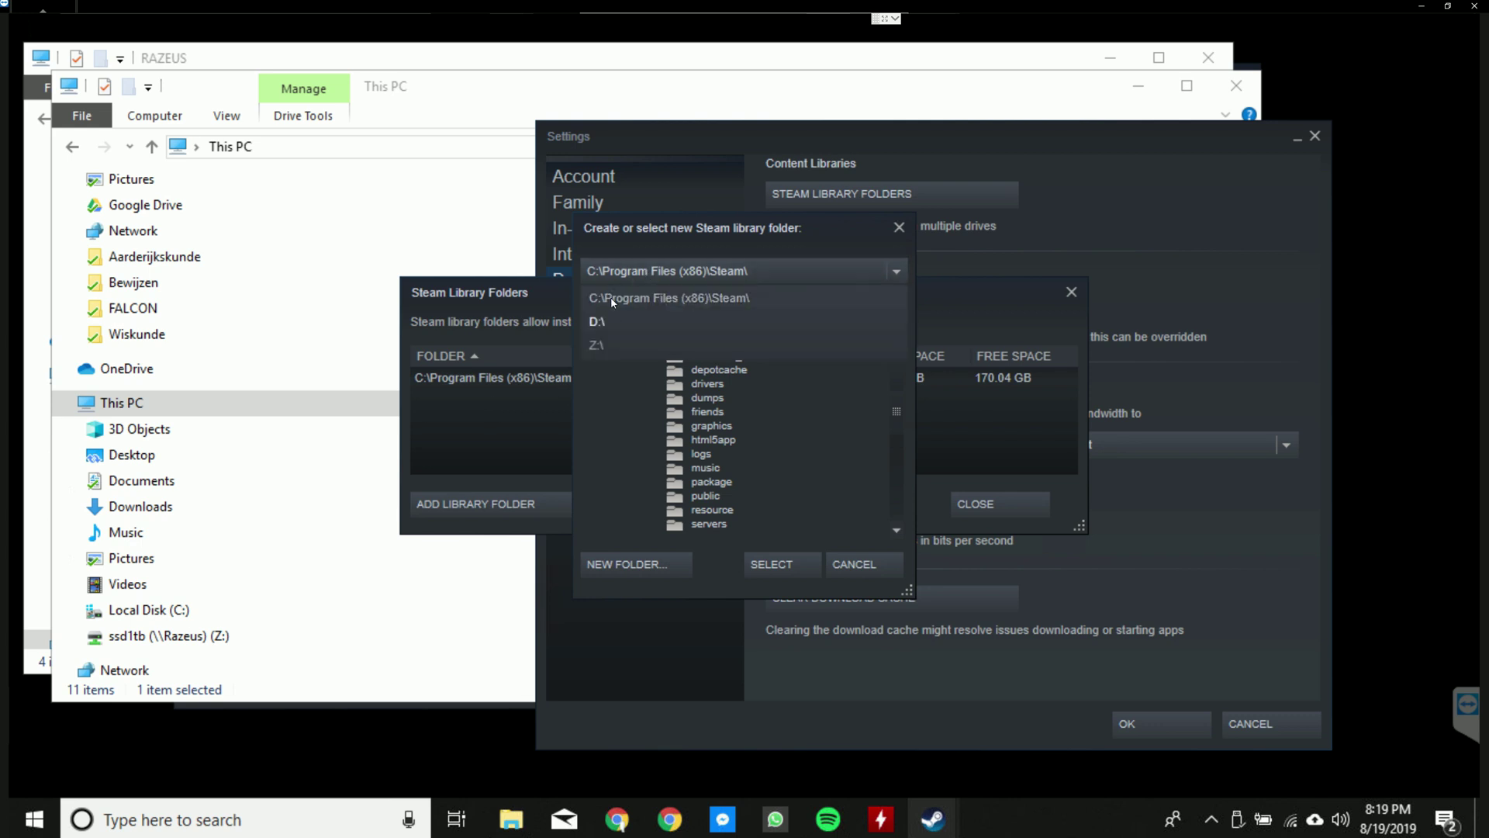
{"action": "left_click", "coordinate": [596, 345]}
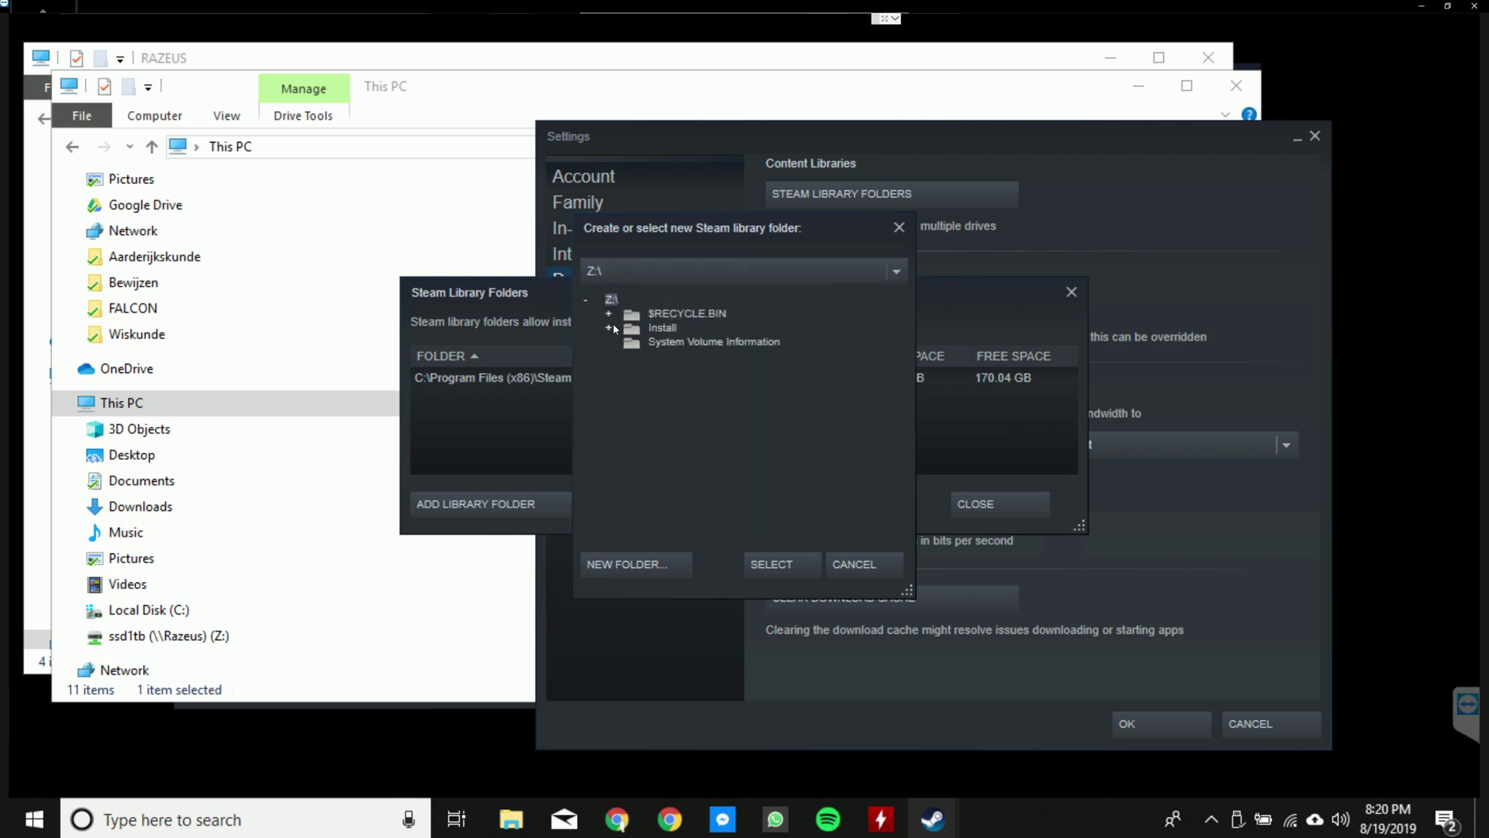
{"action": "left_click", "coordinate": [609, 327]}
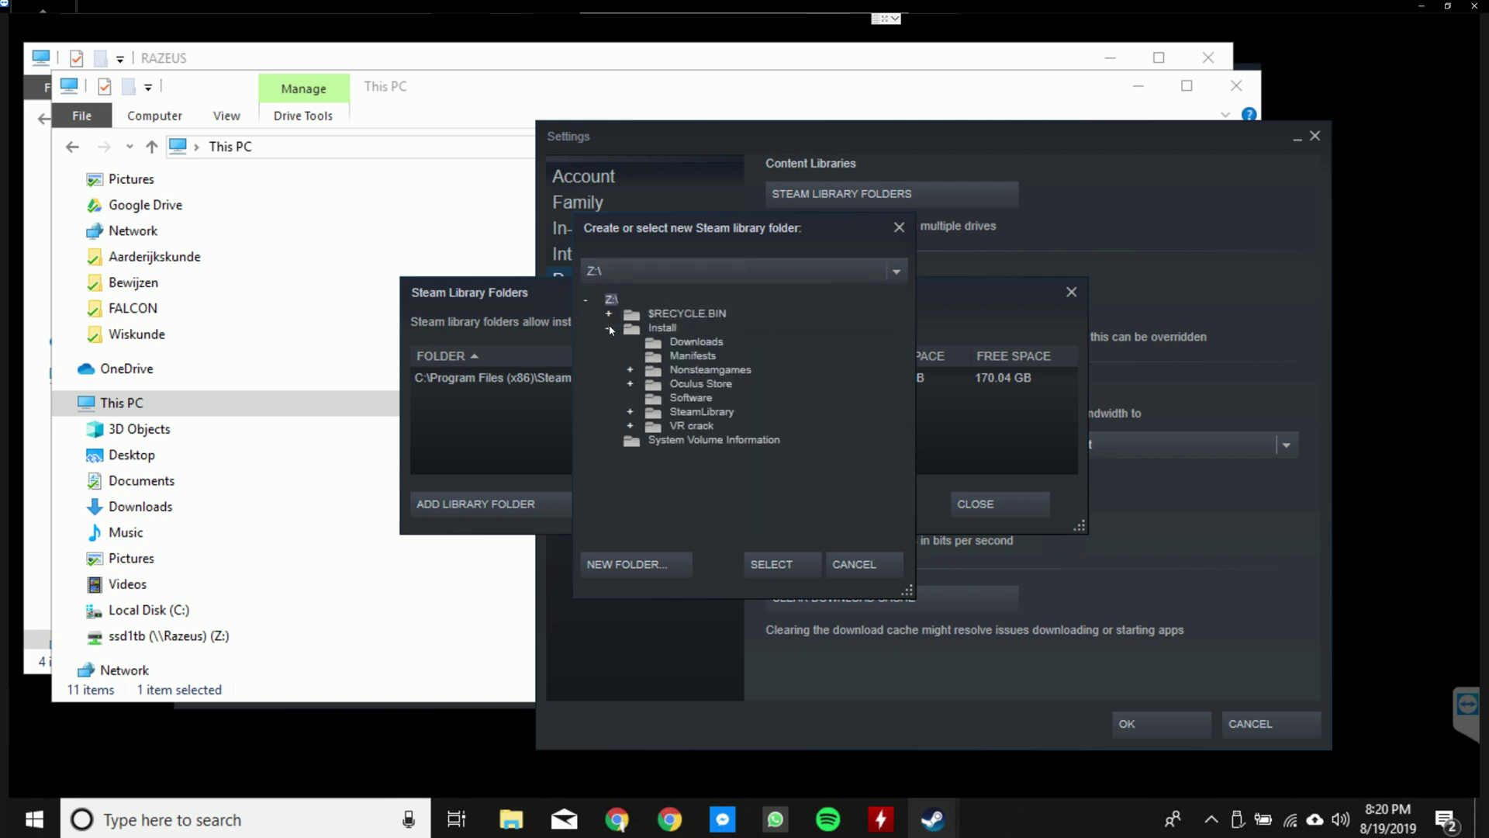
{"action": "left_click", "coordinate": [657, 414]}
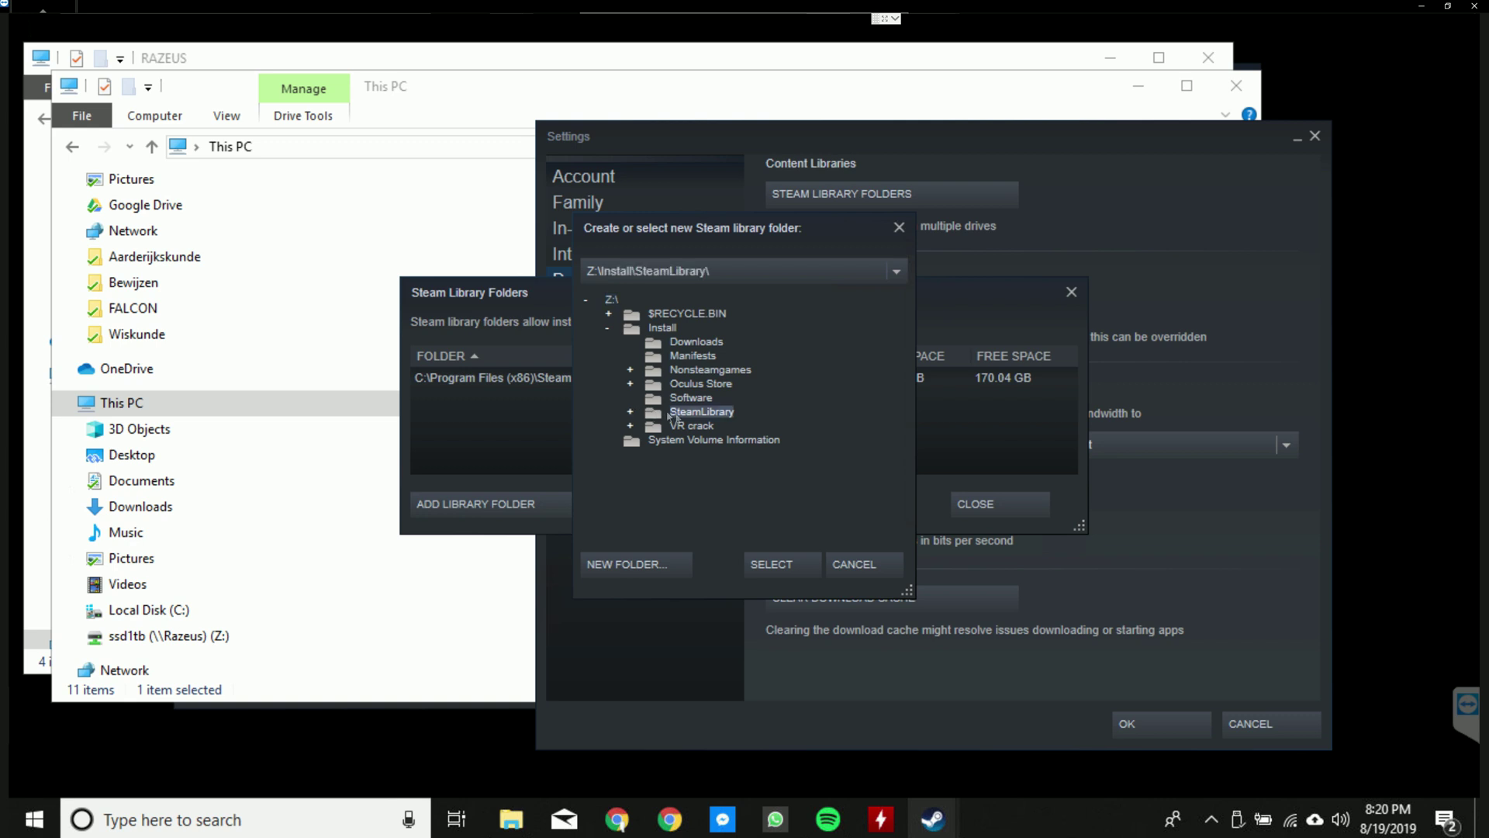
{"action": "left_click", "coordinate": [776, 566]}
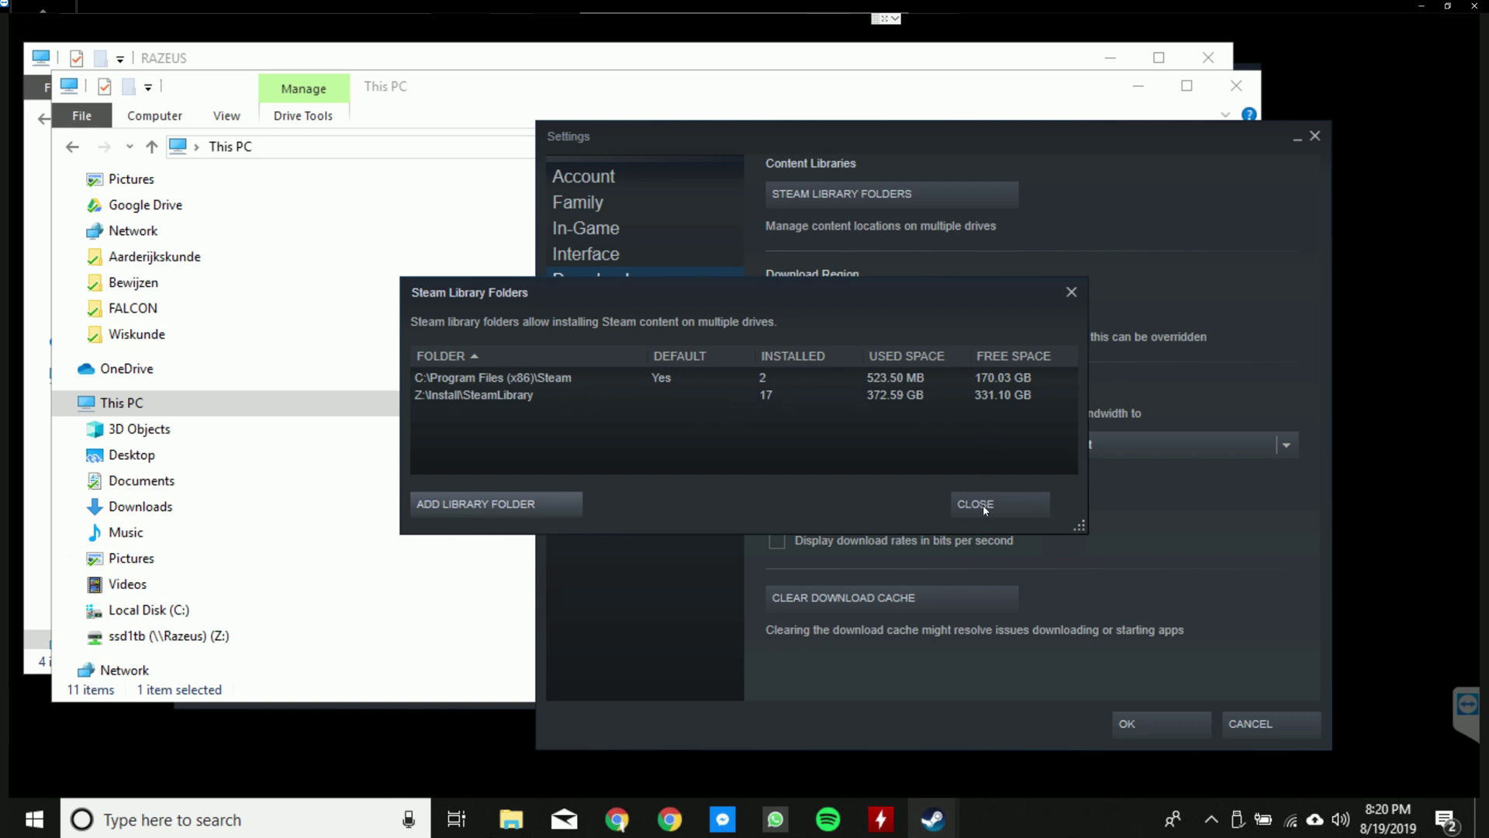
{"action": "left_click", "coordinate": [1003, 507]}
{"action": "left_click", "coordinate": [1159, 724]}
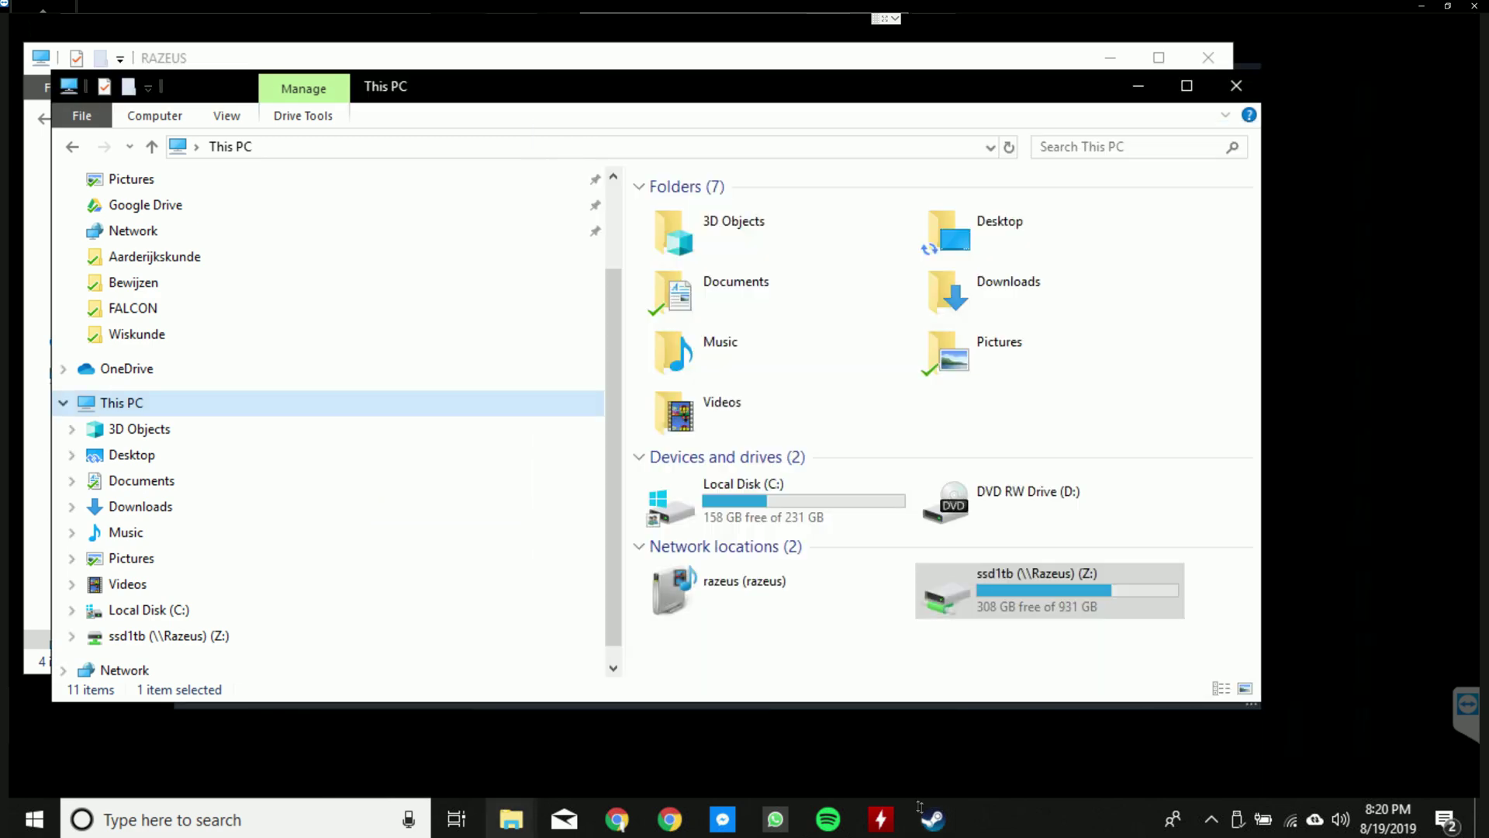
Step: Bring up Steam's game library and look through the games list to check which games are installed
{"action": "left_click", "coordinate": [927, 814]}
{"action": "scroll", "coordinate": [220, 334], "scroll_direction": "down", "scroll_amount": 1}
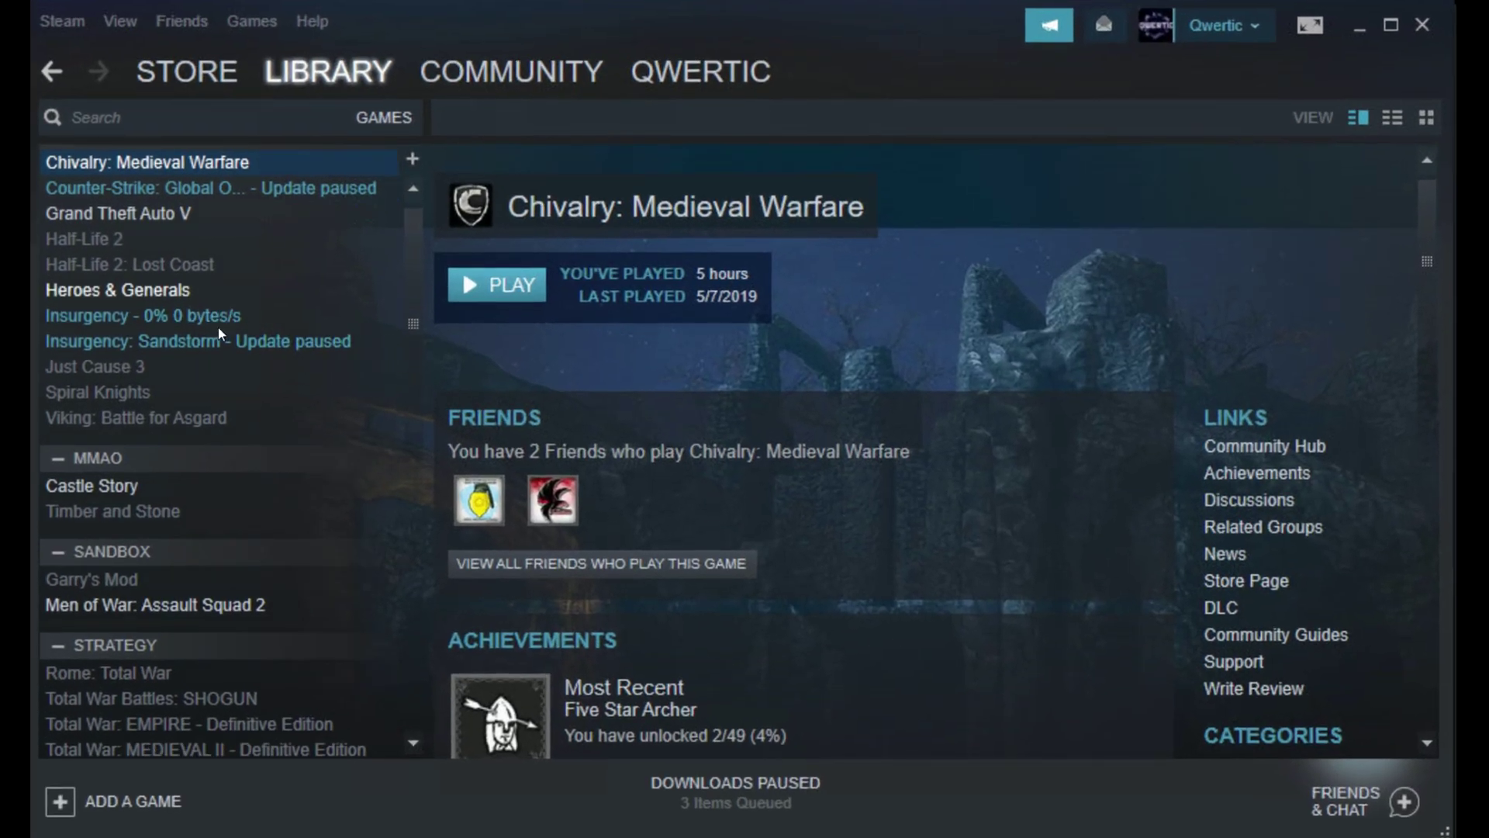
{"action": "scroll", "coordinate": [219, 333], "scroll_direction": "down", "scroll_amount": 5}
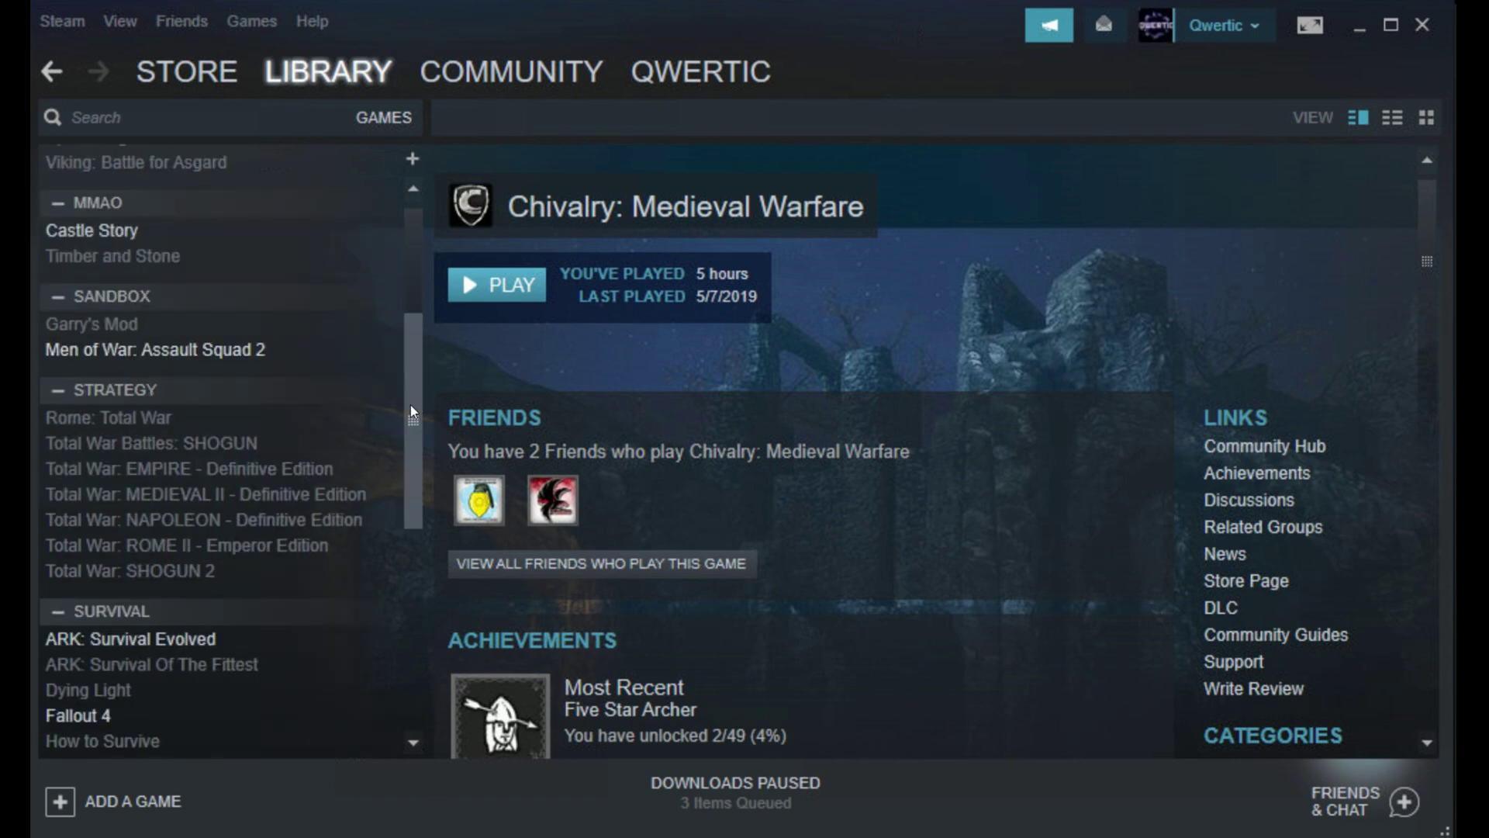
{"action": "scroll", "coordinate": [417, 466], "scroll_direction": "down", "scroll_amount": 10}
{"action": "scroll", "coordinate": [417, 470], "scroll_direction": "up", "scroll_amount": 4}
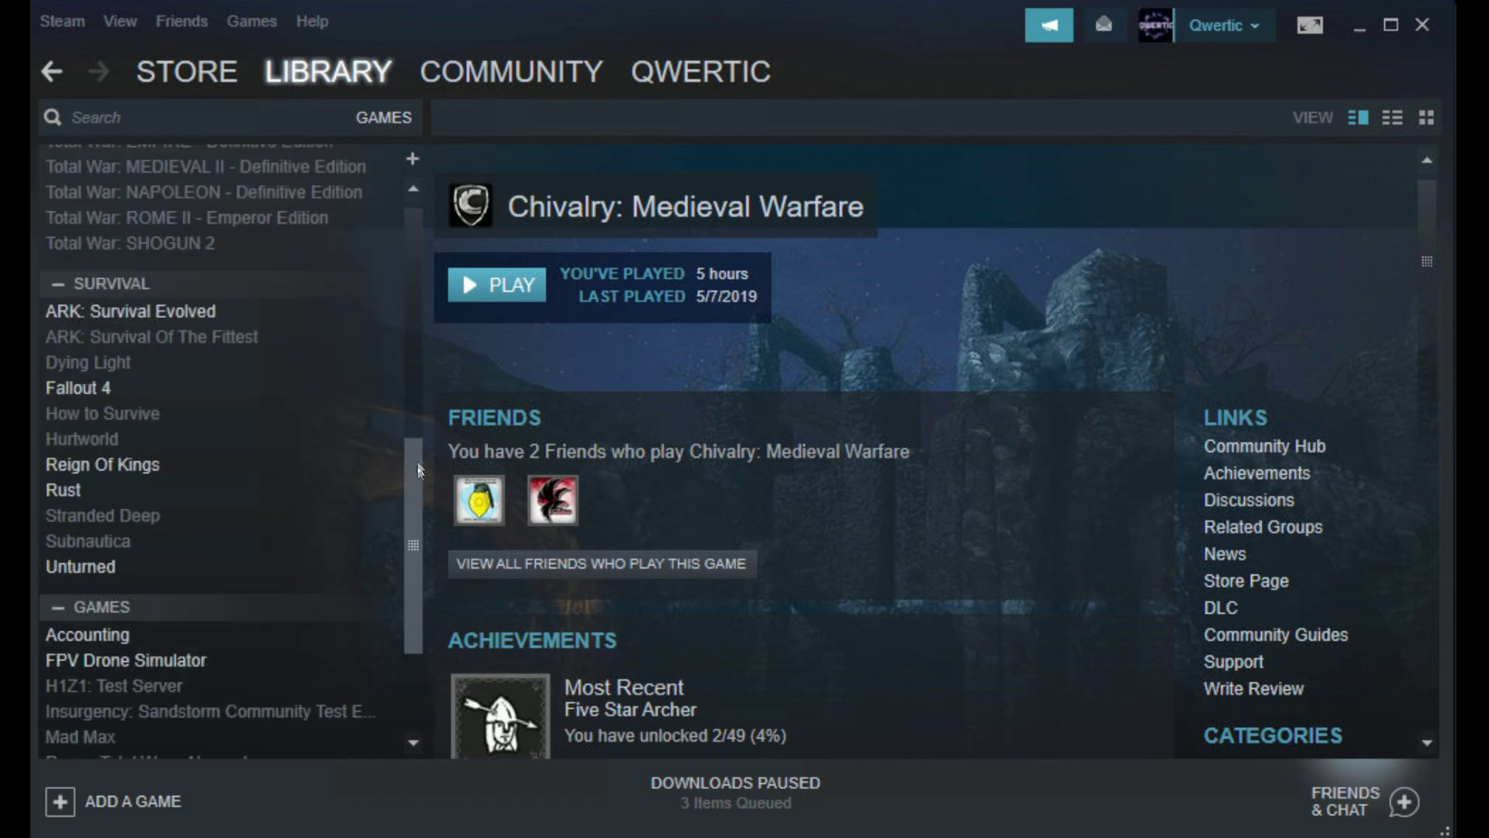
{"action": "left_click_drag", "start_coordinate": [417, 470], "coordinate": [421, 226]}
{"action": "mouse_move", "coordinate": [312, 67]}
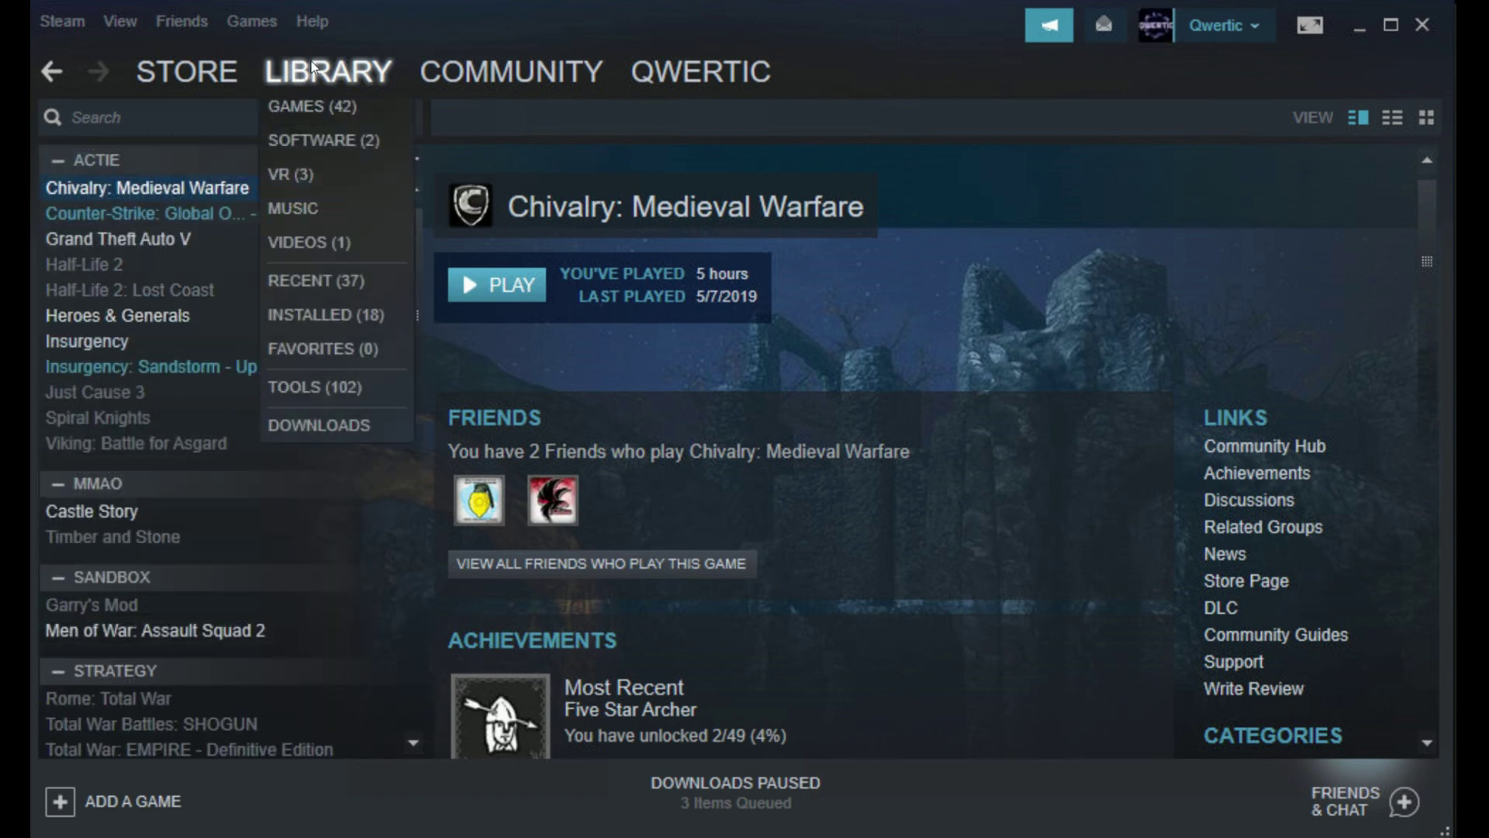
{"action": "left_click", "coordinate": [321, 109]}
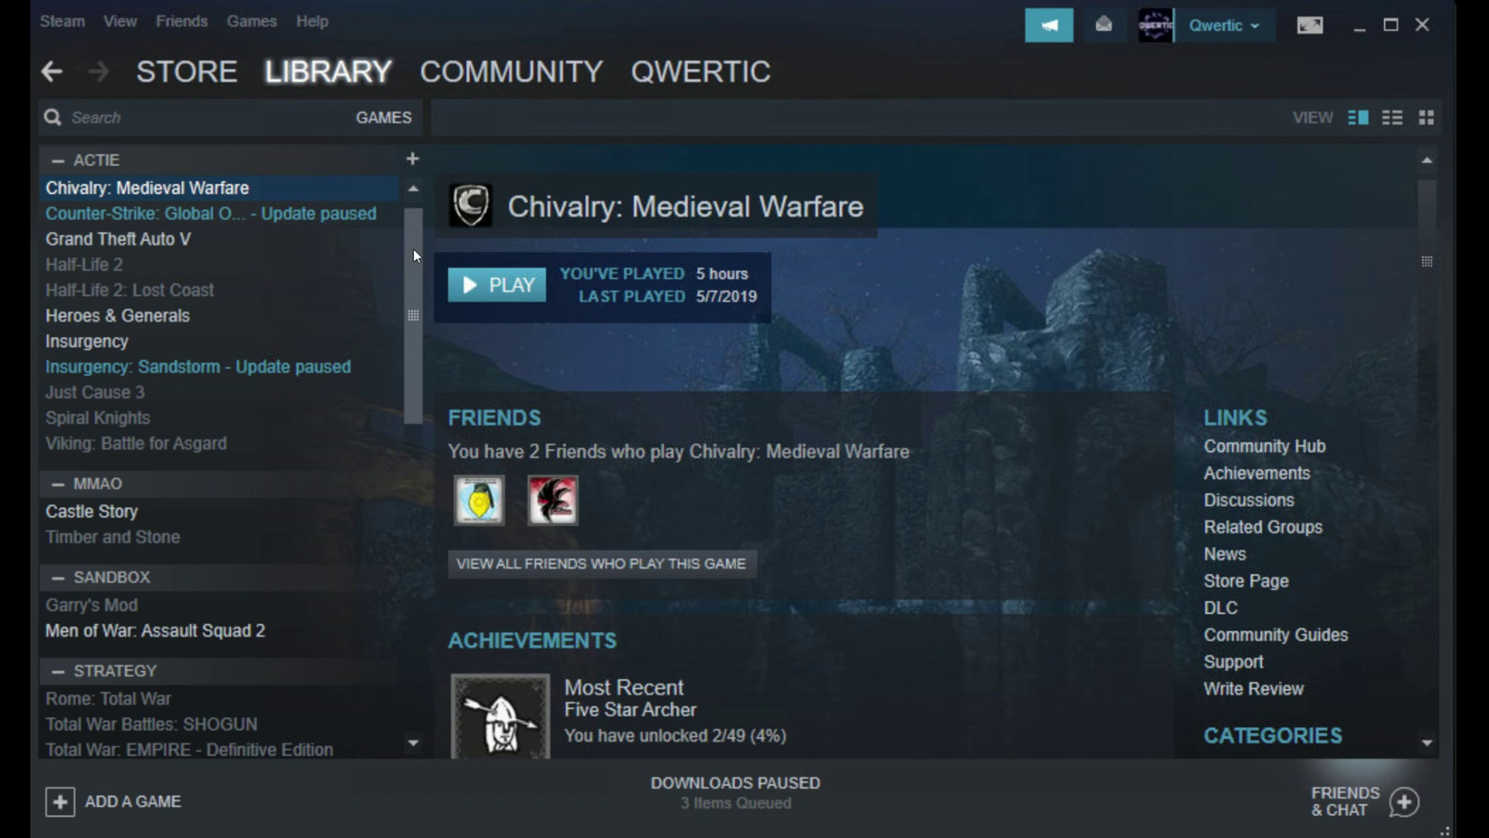
{"action": "scroll", "coordinate": [411, 250], "scroll_direction": "down", "scroll_amount": 10}
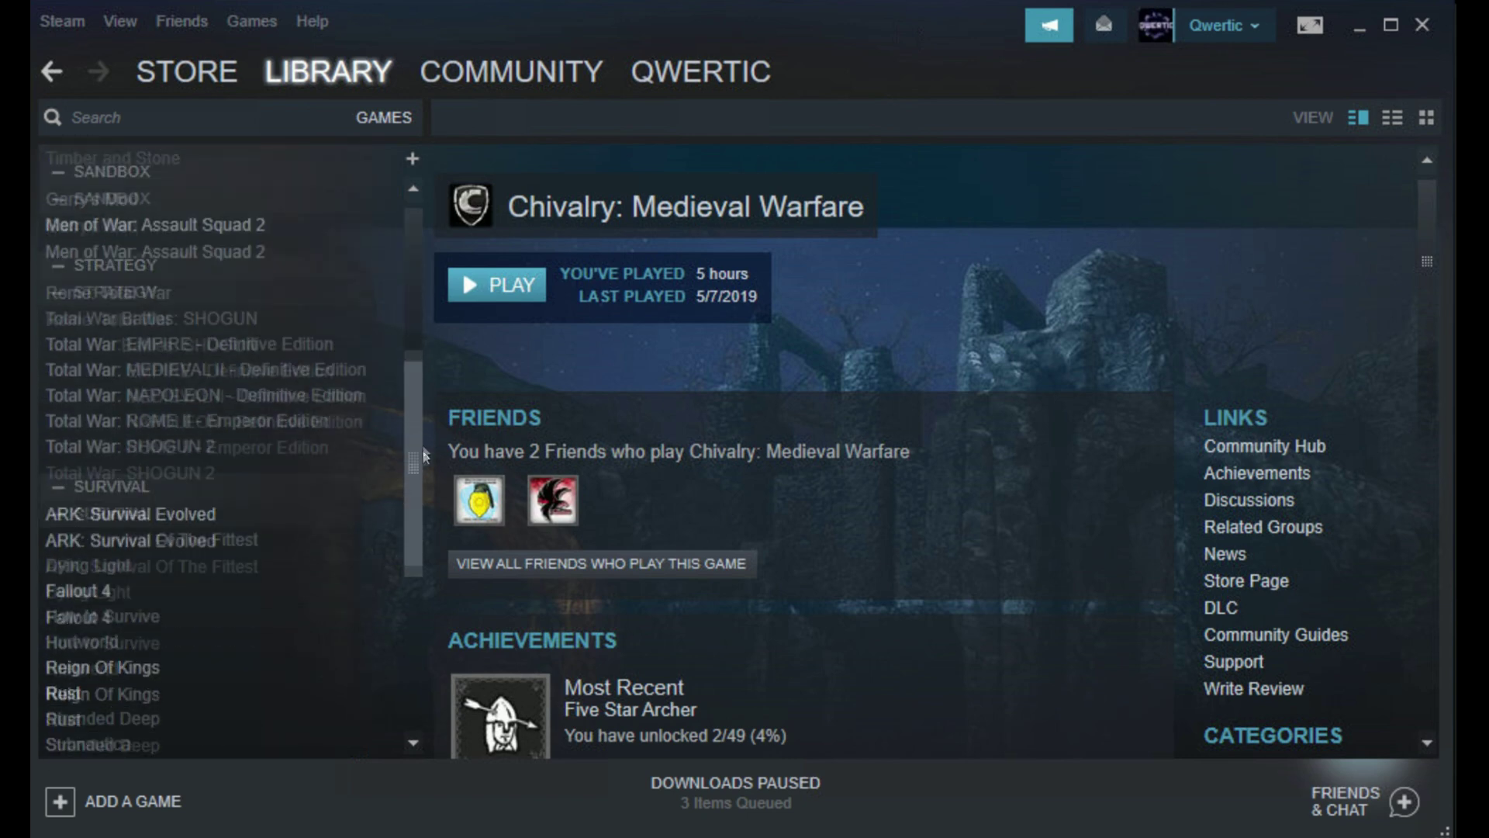
{"action": "scroll", "coordinate": [413, 227], "scroll_direction": "up", "scroll_amount": 10}
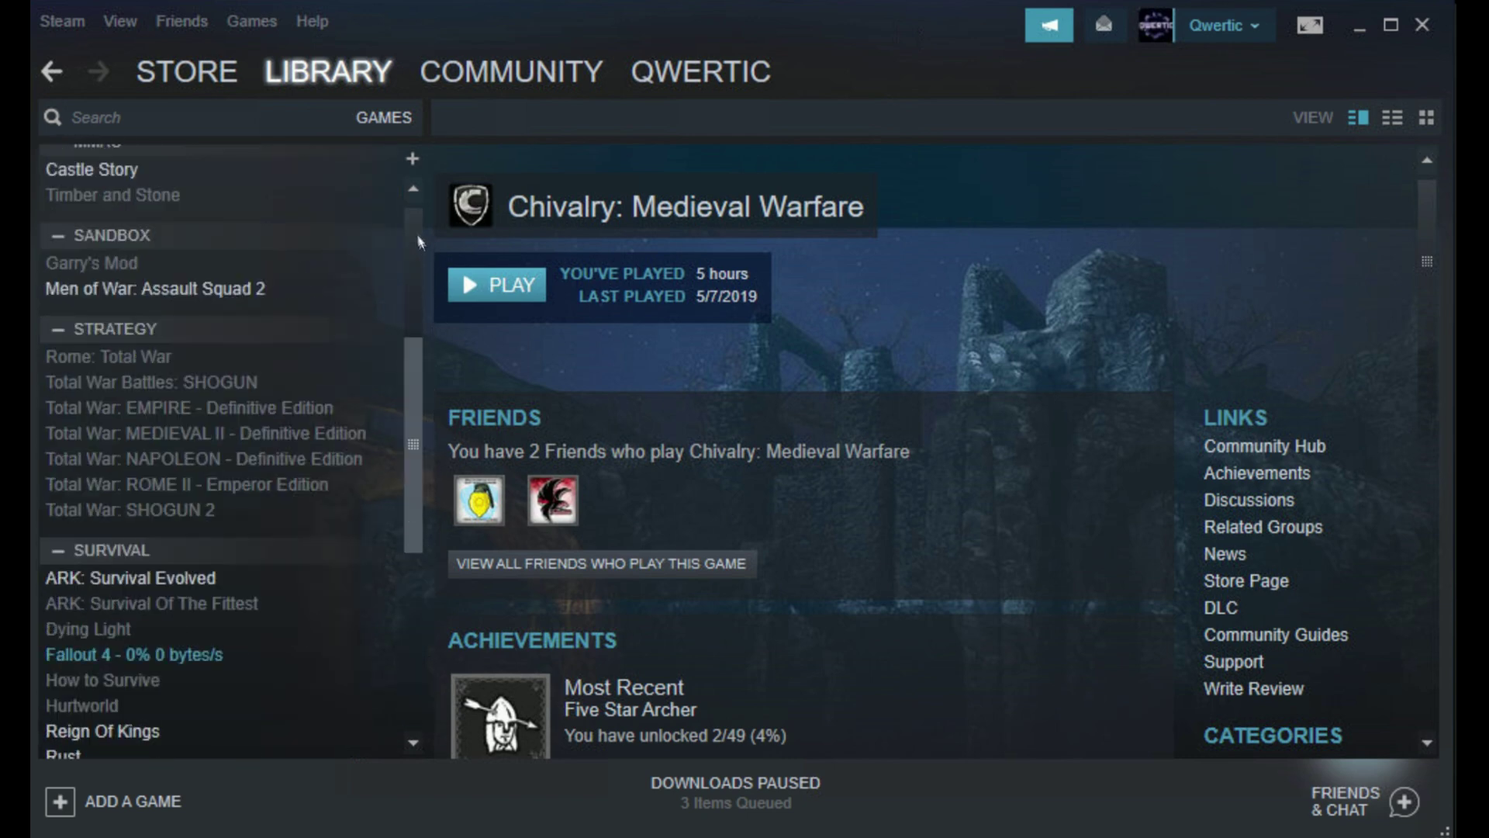